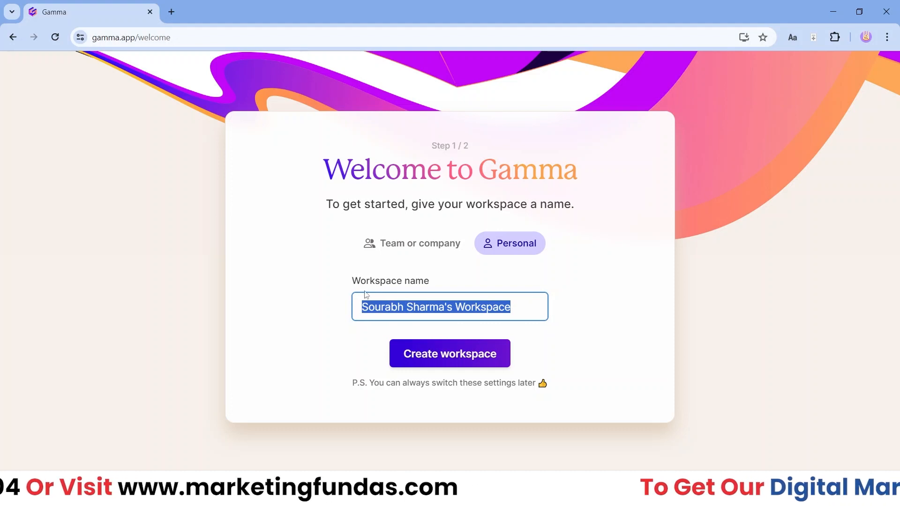
- Create a Personal workspace, keeping the suggested workspace name
{"action": "left_click", "coordinate": [441, 246]}
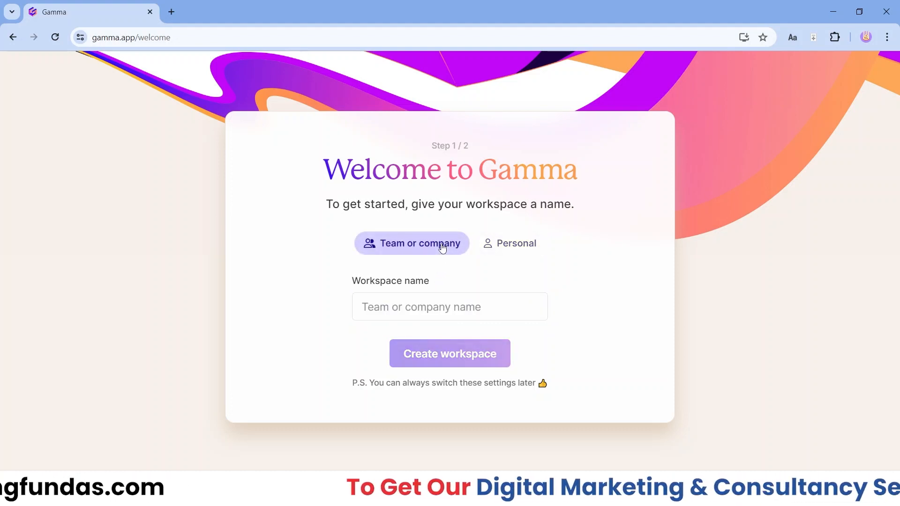
{"action": "left_click", "coordinate": [464, 313]}
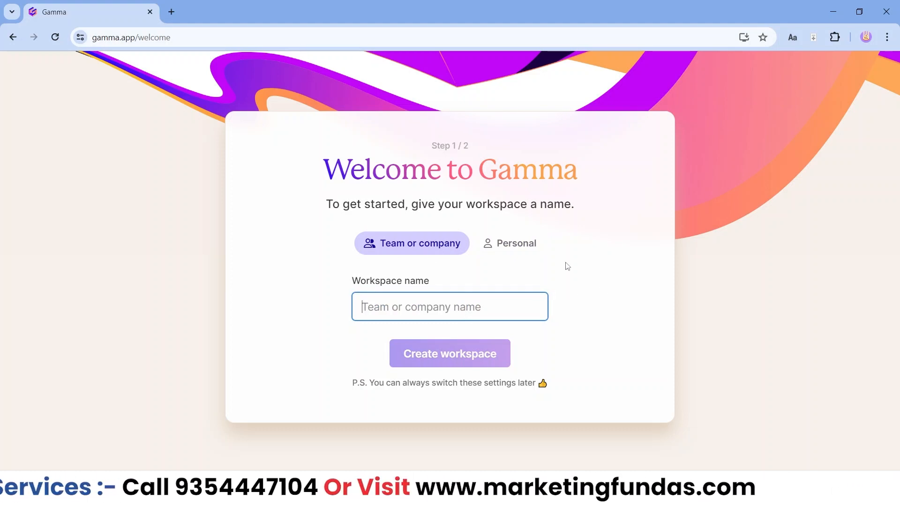
{"action": "left_click", "coordinate": [538, 252]}
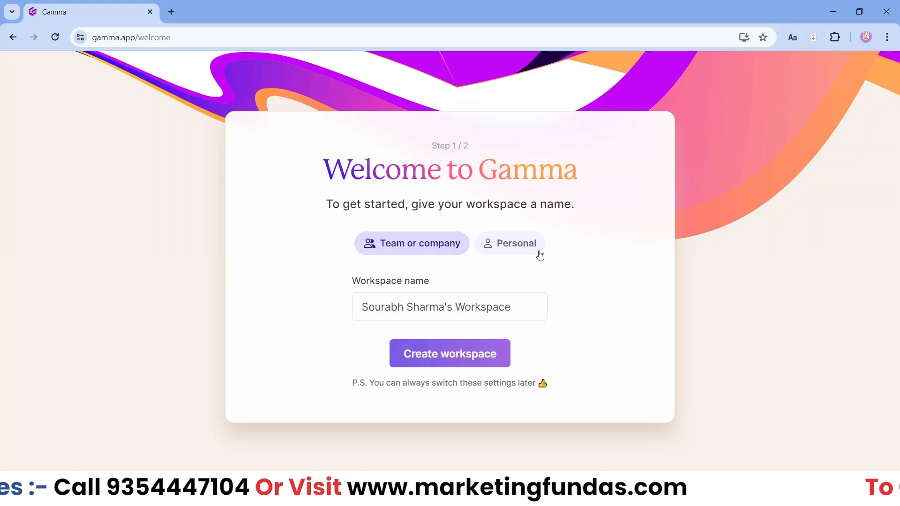
{"action": "left_click", "coordinate": [452, 357]}
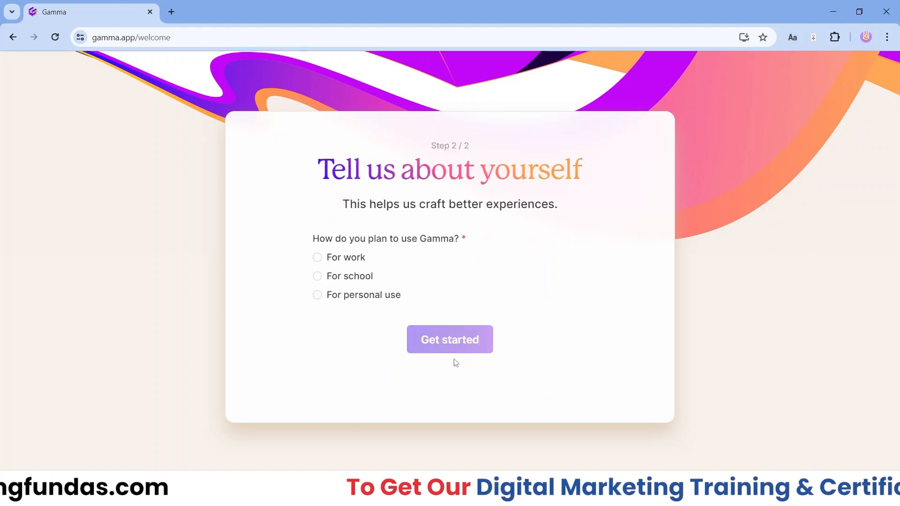
- Answer the question about planned Gamma usage with "For personal use"
{"action": "left_click_drag", "start_coordinate": [302, 243], "coordinate": [470, 246]}
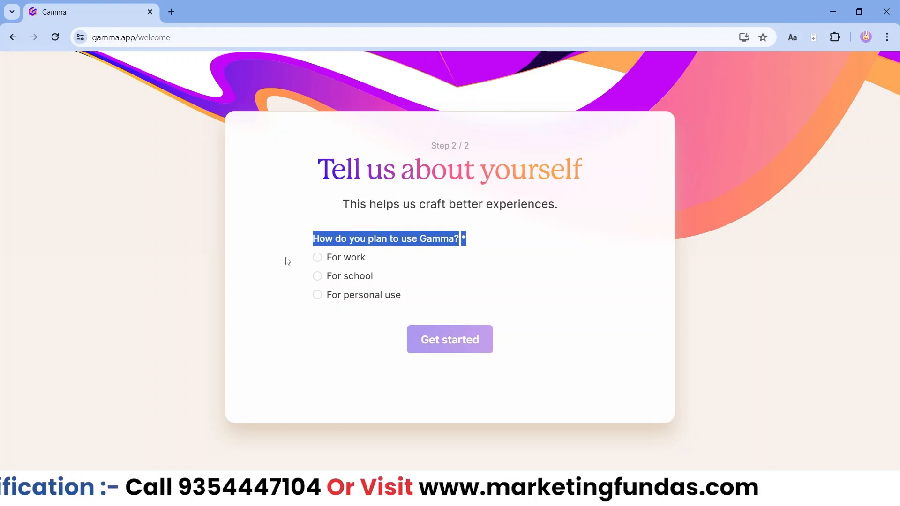
{"action": "left_click", "coordinate": [324, 261]}
{"action": "left_click", "coordinate": [312, 244]}
{"action": "left_click", "coordinate": [312, 263]}
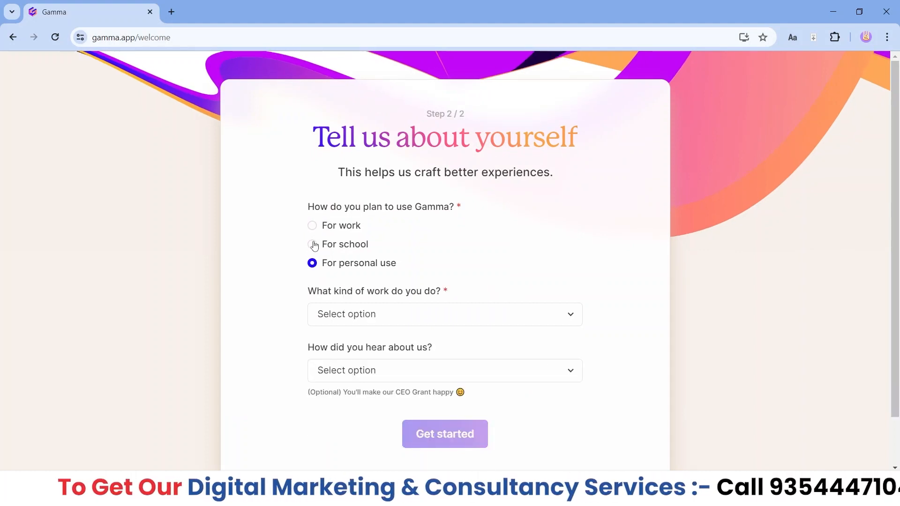
{"action": "left_click", "coordinate": [313, 244]}
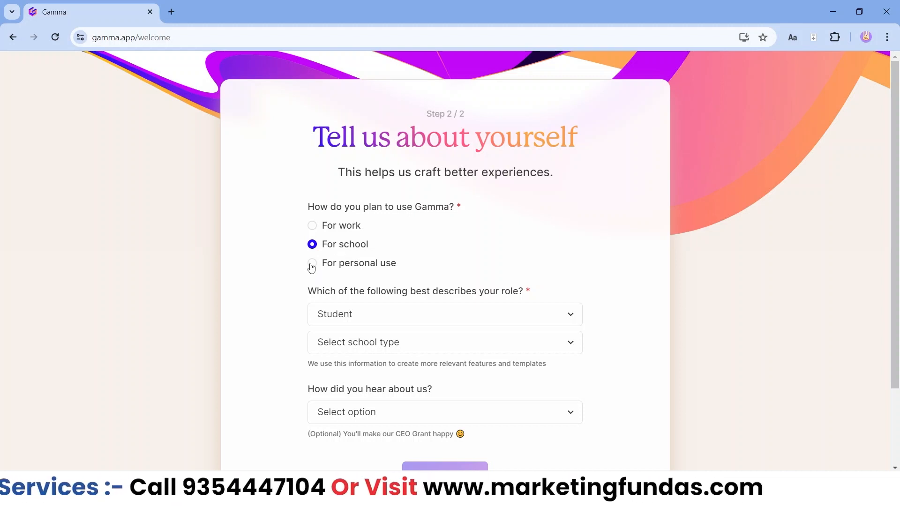
{"action": "left_click", "coordinate": [312, 265]}
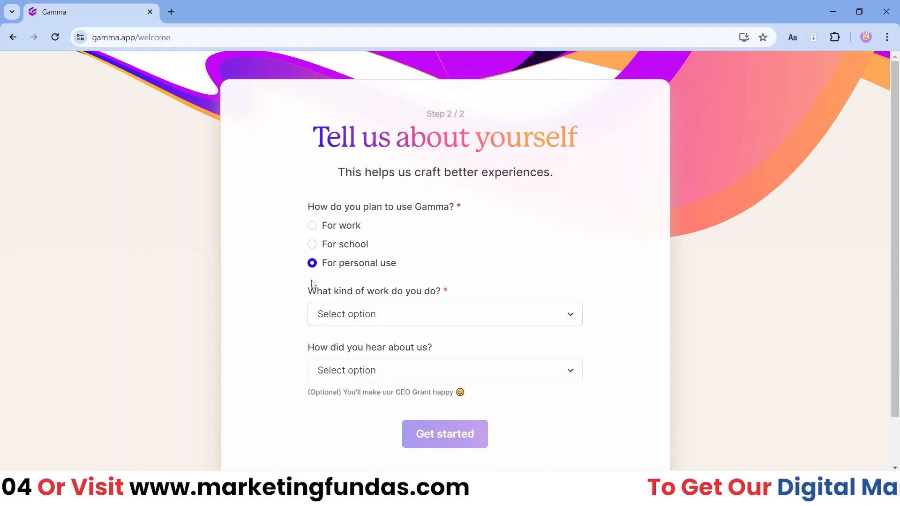
- Set the kind of work to Education in the onboarding questionnaire
{"action": "left_click_drag", "start_coordinate": [308, 289], "coordinate": [452, 289]}
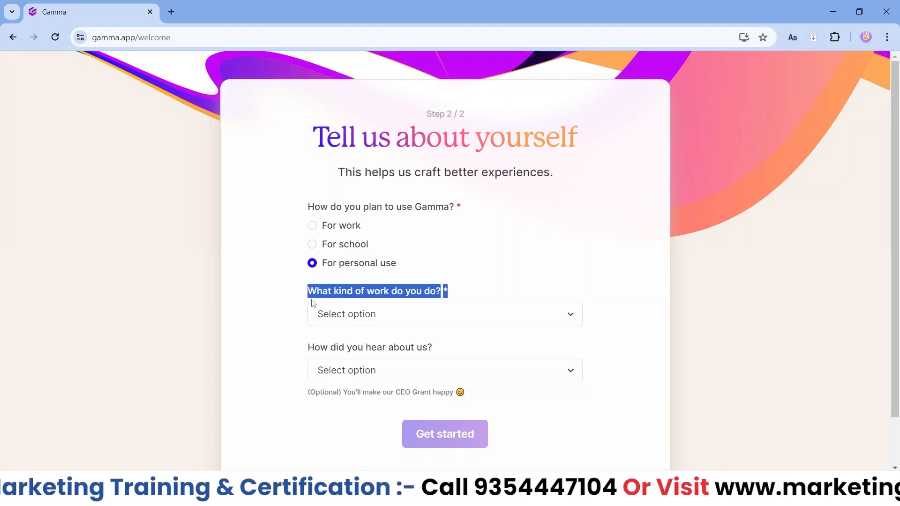
{"action": "left_click", "coordinate": [378, 315]}
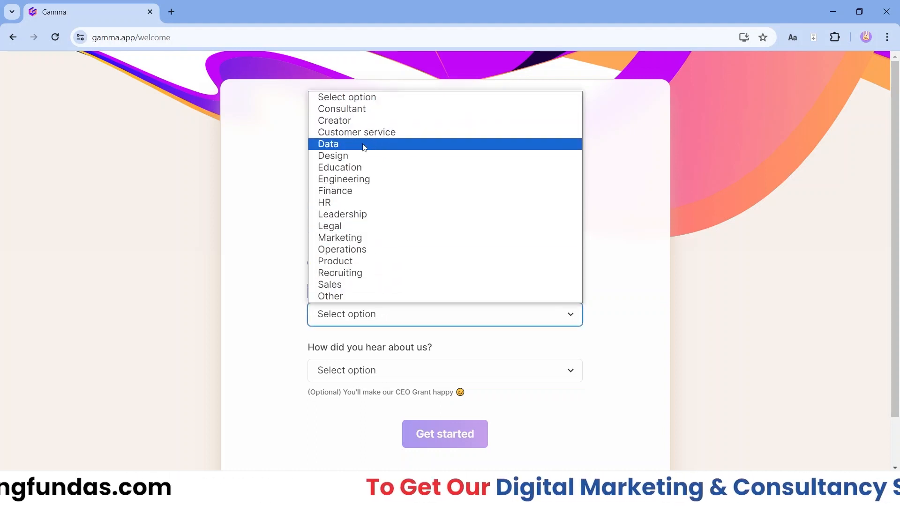
{"action": "left_click", "coordinate": [349, 169]}
- Describe the role as Teacher and set the school type to Other
{"action": "scroll", "coordinate": [277, 340], "scroll_direction": "down", "scroll_amount": 3}
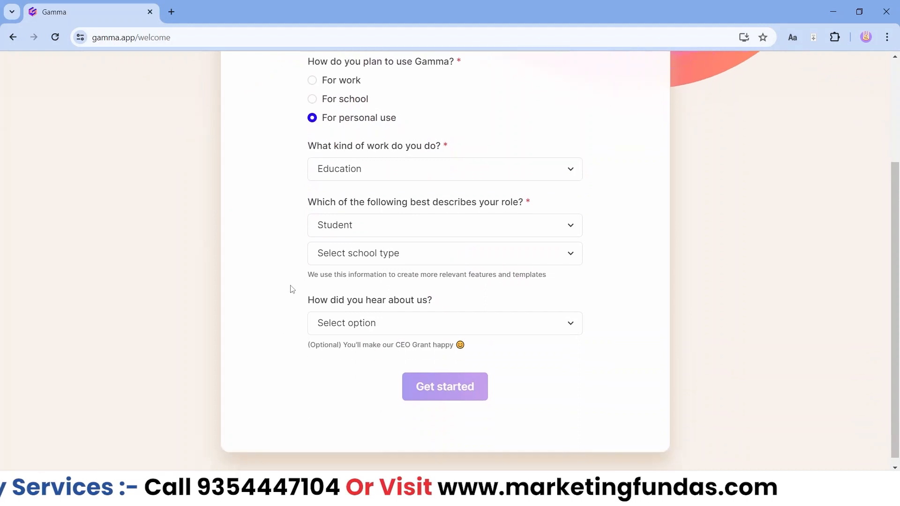
{"action": "left_click_drag", "start_coordinate": [307, 200], "coordinate": [527, 198]}
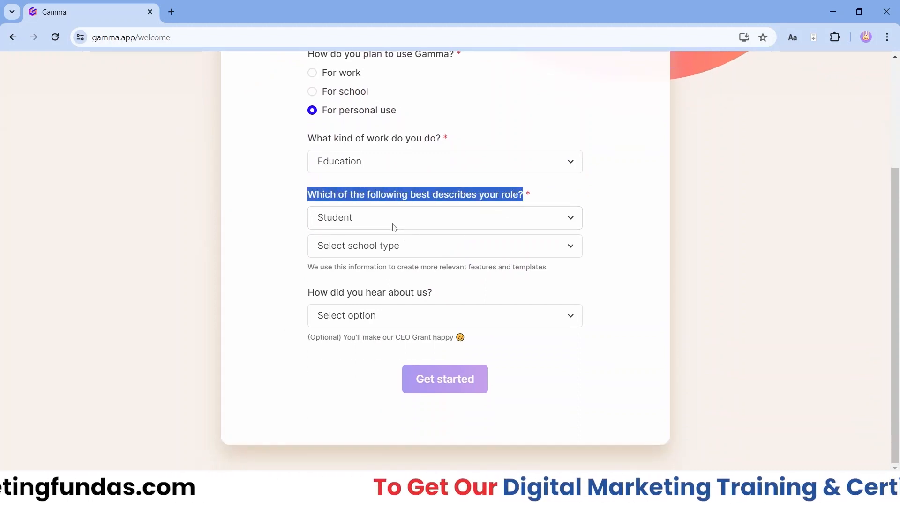
{"action": "left_click", "coordinate": [439, 218]}
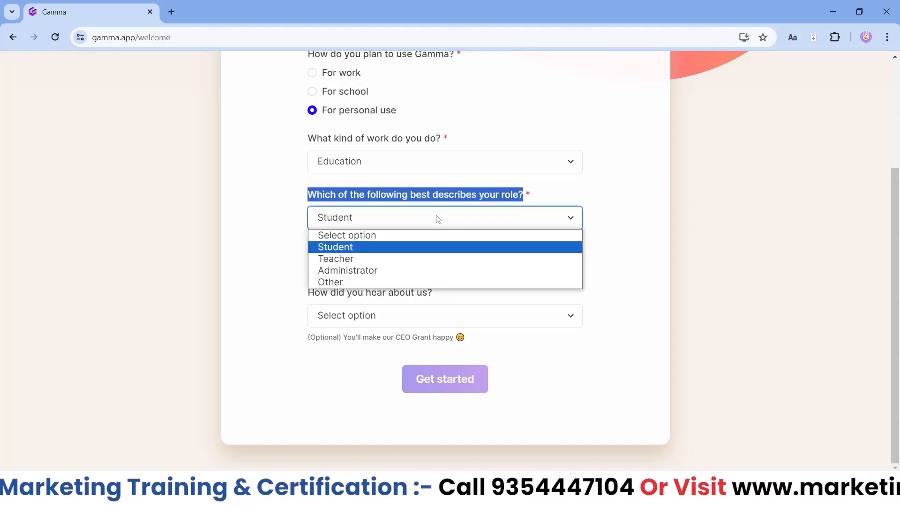
{"action": "left_click", "coordinate": [404, 258]}
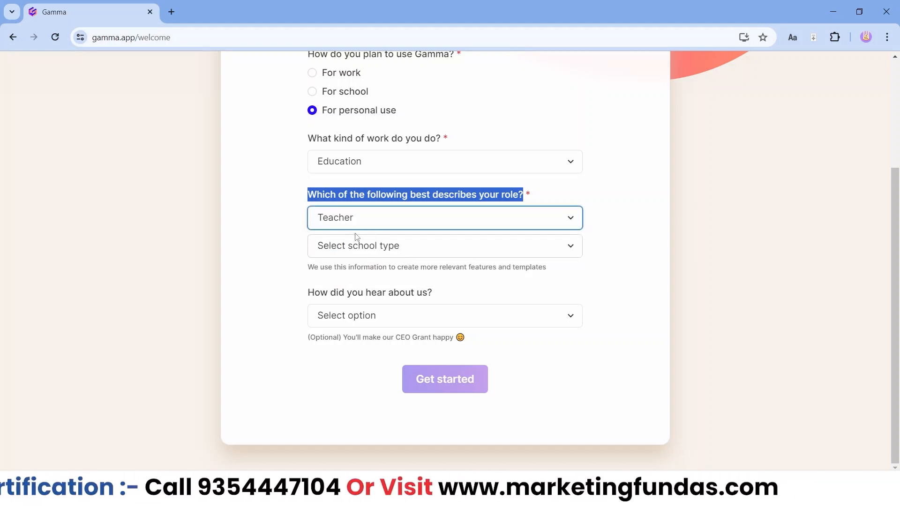
{"action": "left_click", "coordinate": [333, 253]}
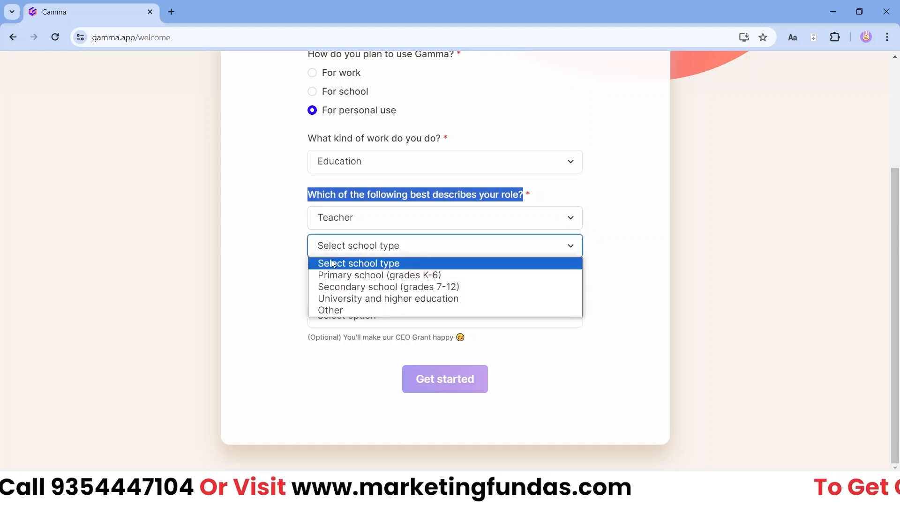
{"action": "left_click", "coordinate": [327, 312]}
- Give YouTube as the source for hearing about Gamma and submit the questionnaire to get started
{"action": "left_click_drag", "start_coordinate": [279, 293], "coordinate": [453, 302]}
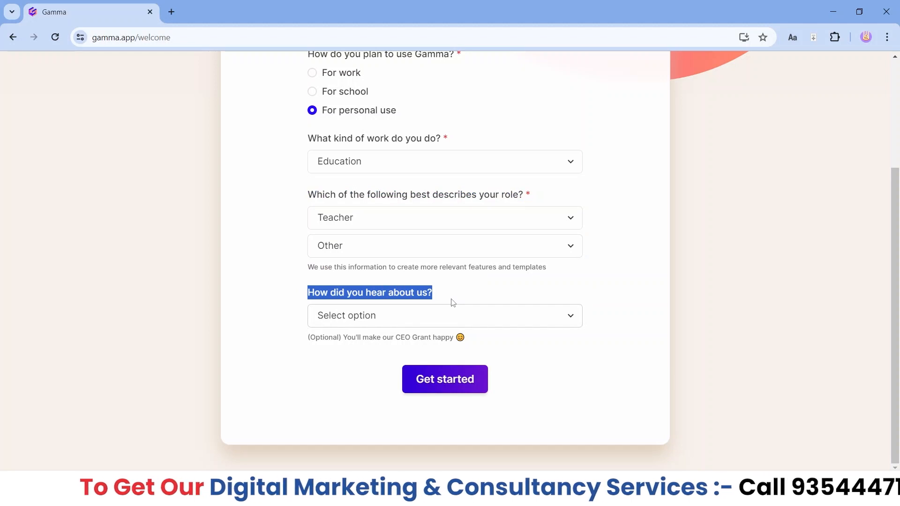
{"action": "left_click", "coordinate": [393, 319]}
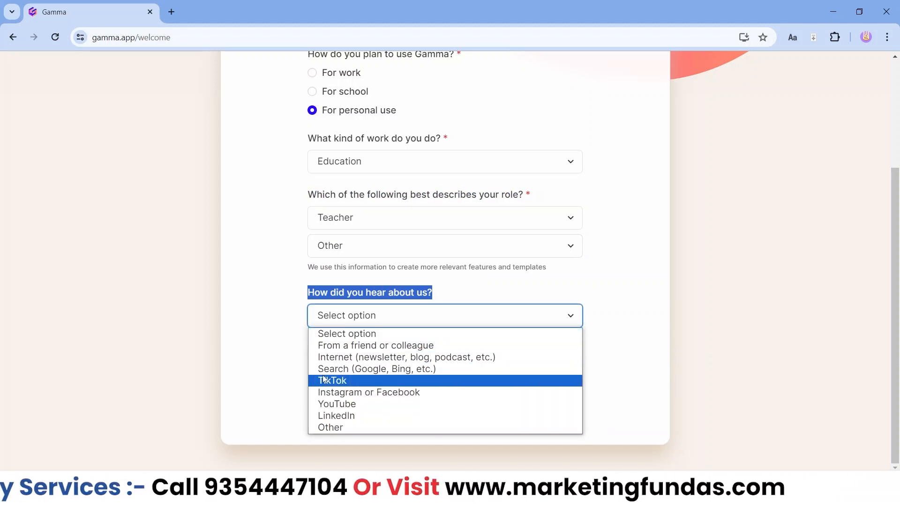
{"action": "left_click", "coordinate": [341, 409]}
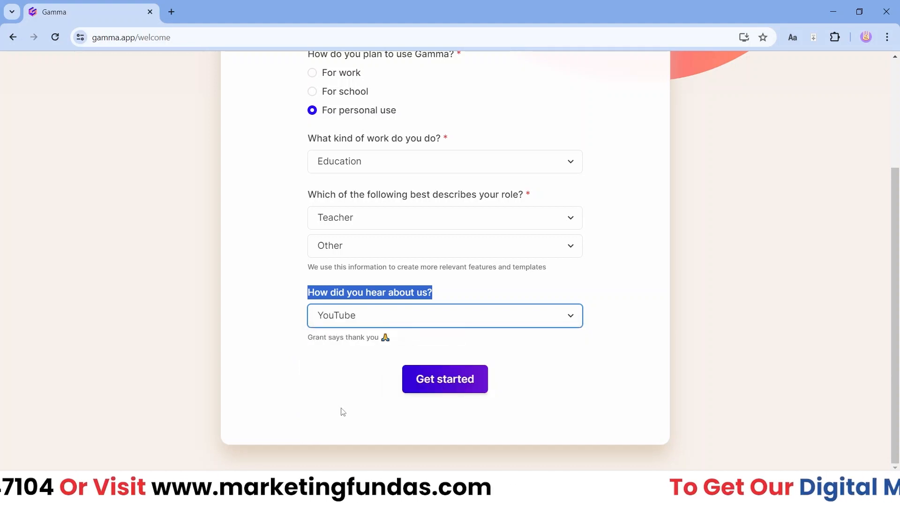
{"action": "left_click", "coordinate": [312, 381]}
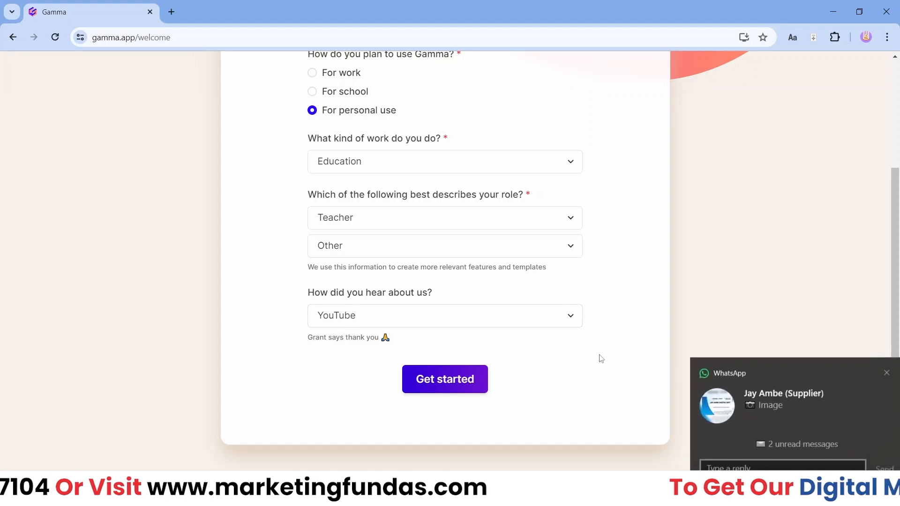
{"action": "left_click", "coordinate": [877, 361]}
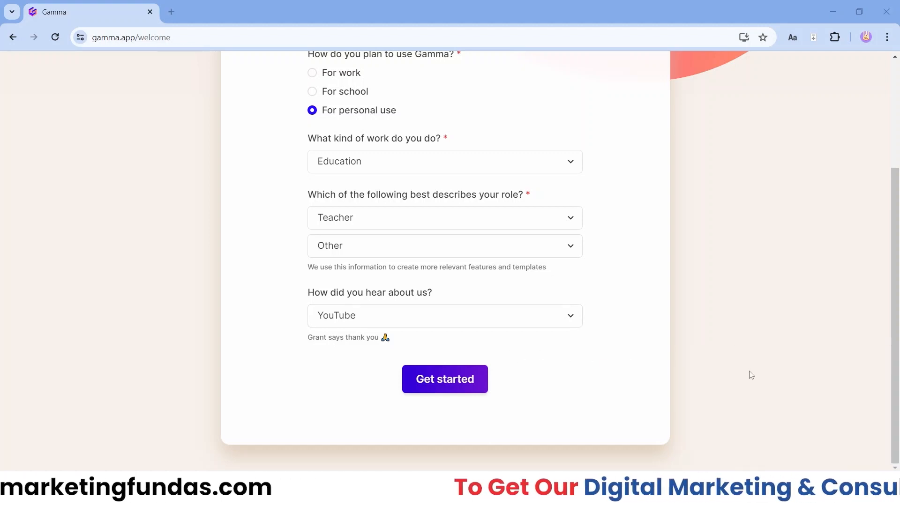
{"action": "left_click", "coordinate": [439, 377]}
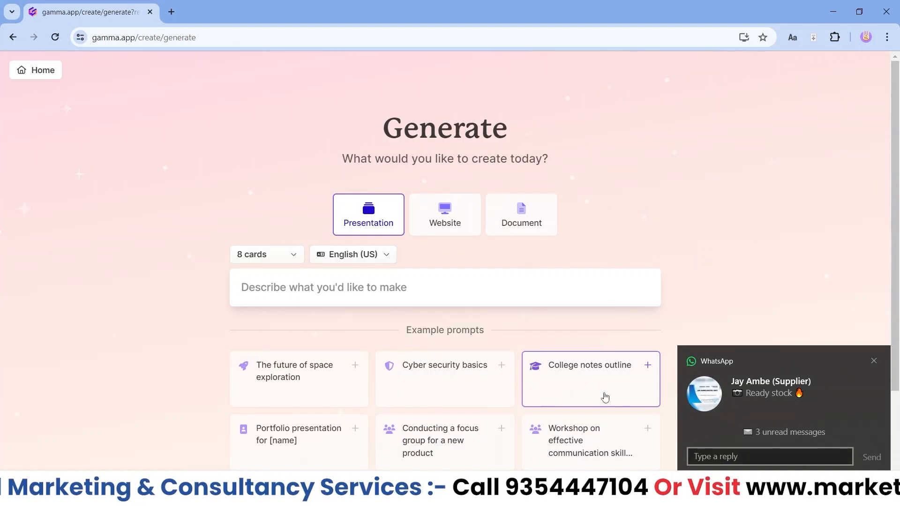
- Examine the Generate page, including the content types, prompt box, example prompts and available card counts
{"action": "left_click", "coordinate": [874, 362]}
{"action": "scroll", "coordinate": [898, 280], "scroll_direction": "down", "scroll_amount": 2}
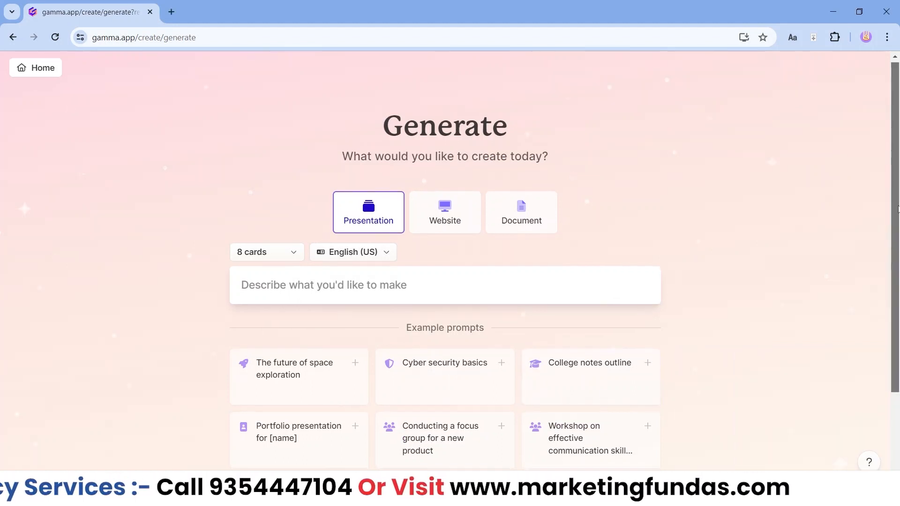
{"action": "left_click_drag", "start_coordinate": [899, 280], "coordinate": [876, 140]}
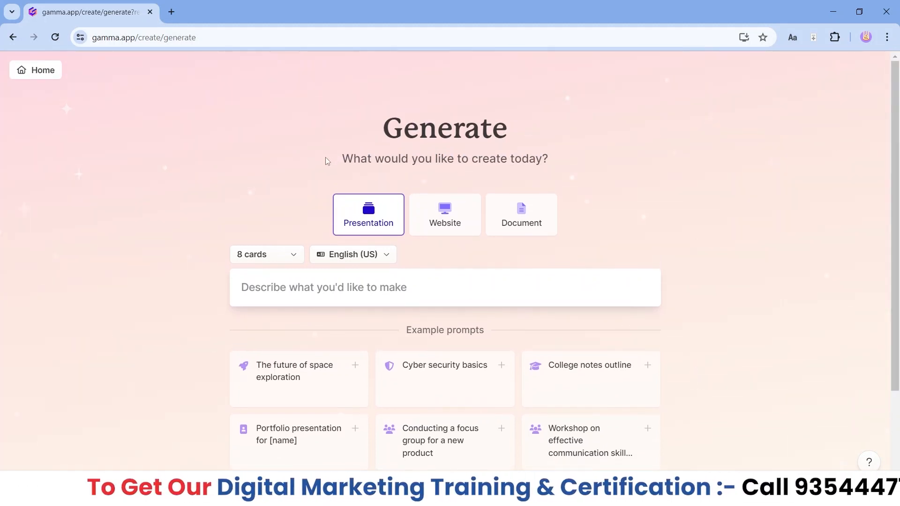
{"action": "left_click_drag", "start_coordinate": [381, 127], "coordinate": [555, 146]}
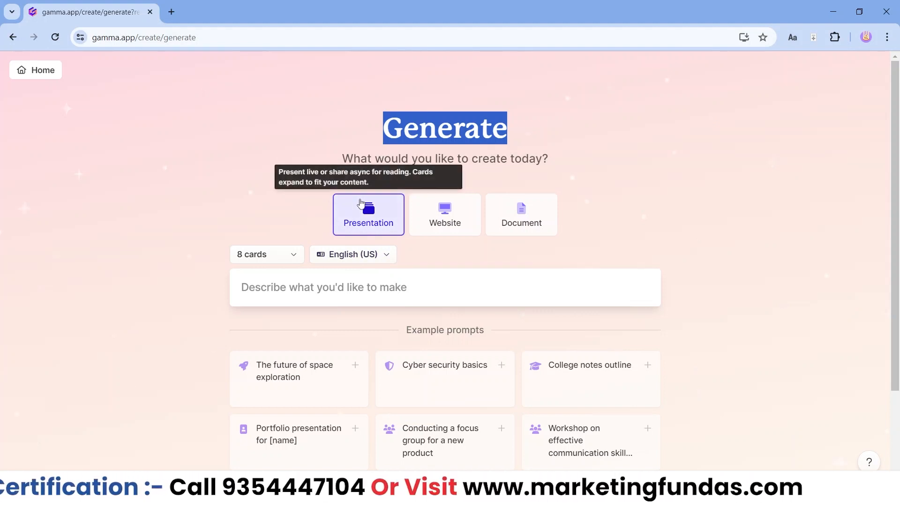
{"action": "left_click", "coordinate": [281, 295]}
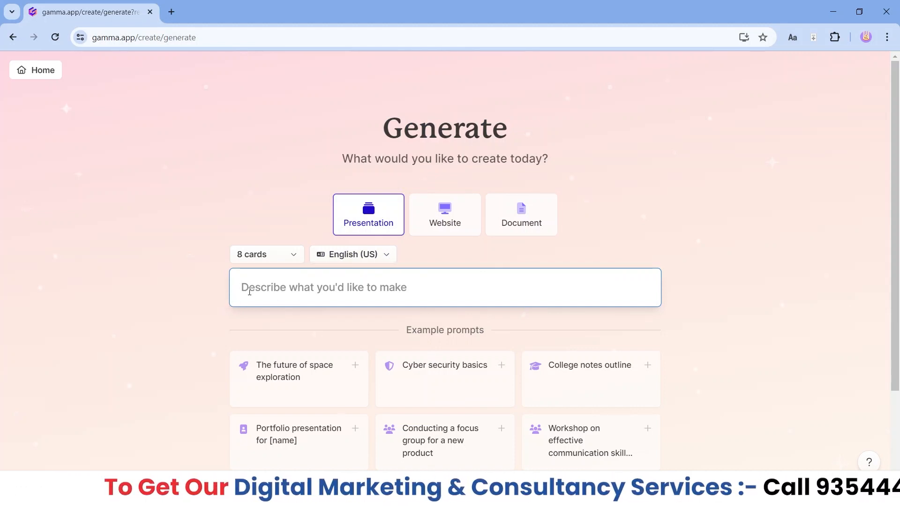
{"action": "left_click", "coordinate": [291, 259]}
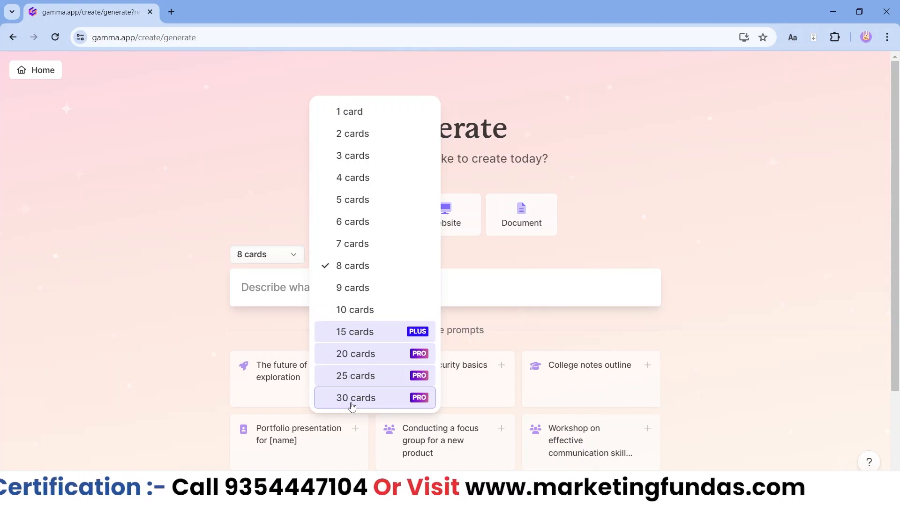
{"action": "left_click", "coordinate": [479, 252]}
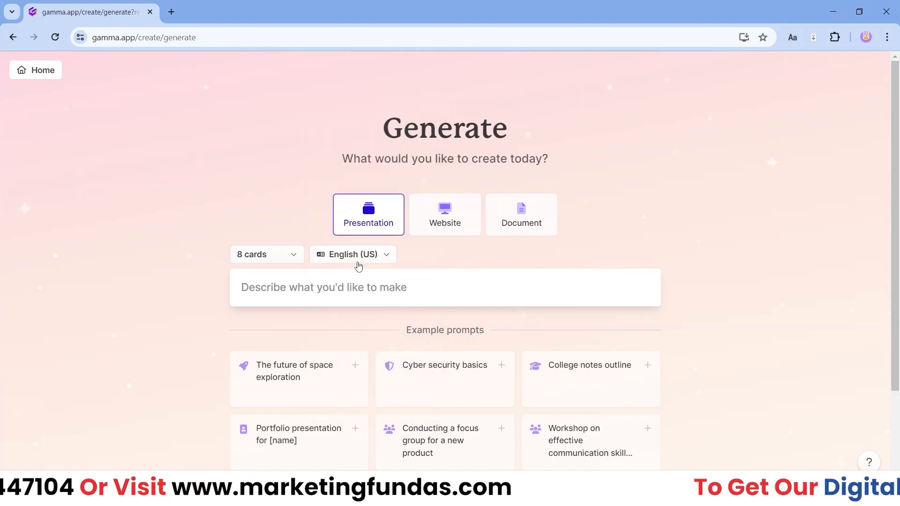
{"action": "scroll", "coordinate": [758, 153], "scroll_direction": "down", "scroll_amount": 3}
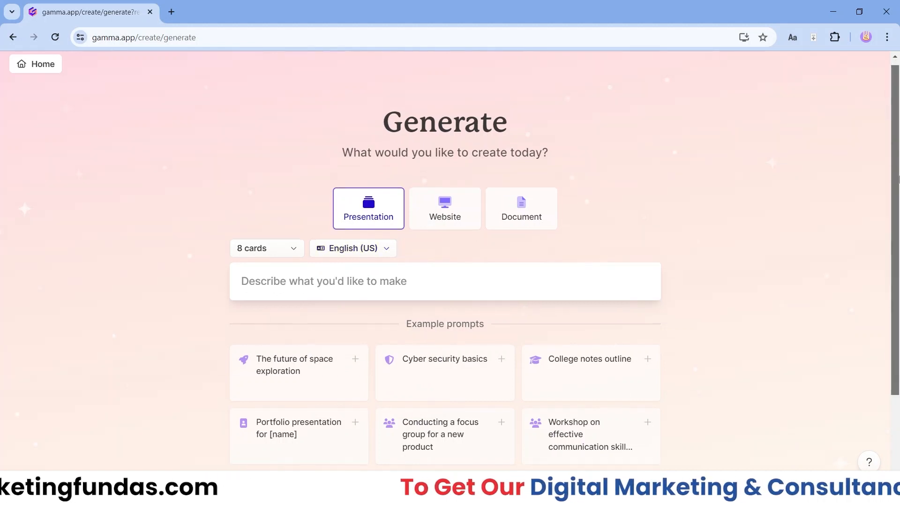
{"action": "scroll", "coordinate": [788, 157], "scroll_direction": "up", "scroll_amount": 3}
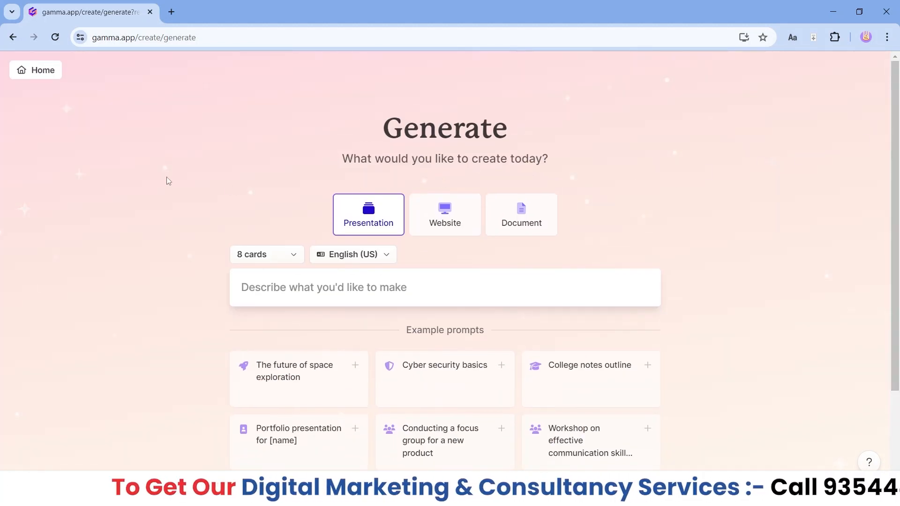
- Go to the home dashboard with all gammas and review the available file import options
{"action": "left_click", "coordinate": [40, 78]}
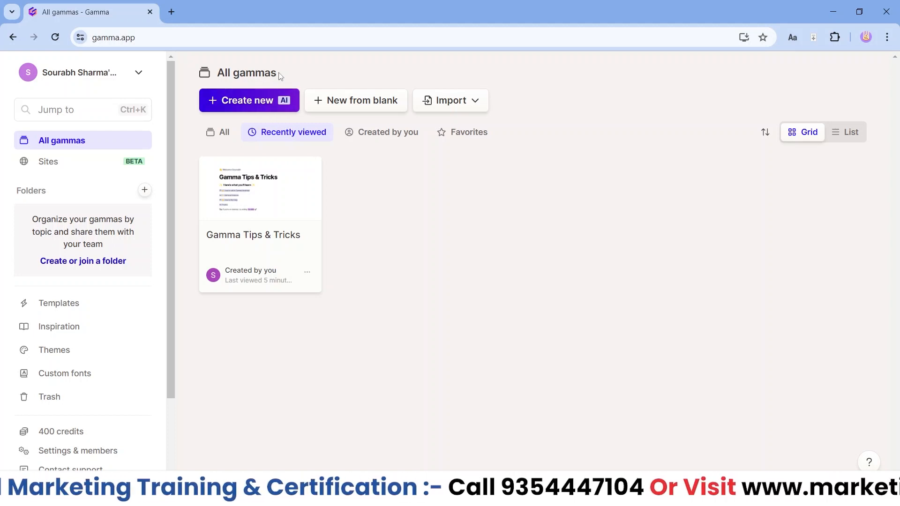
{"action": "left_click_drag", "start_coordinate": [280, 76], "coordinate": [221, 78]}
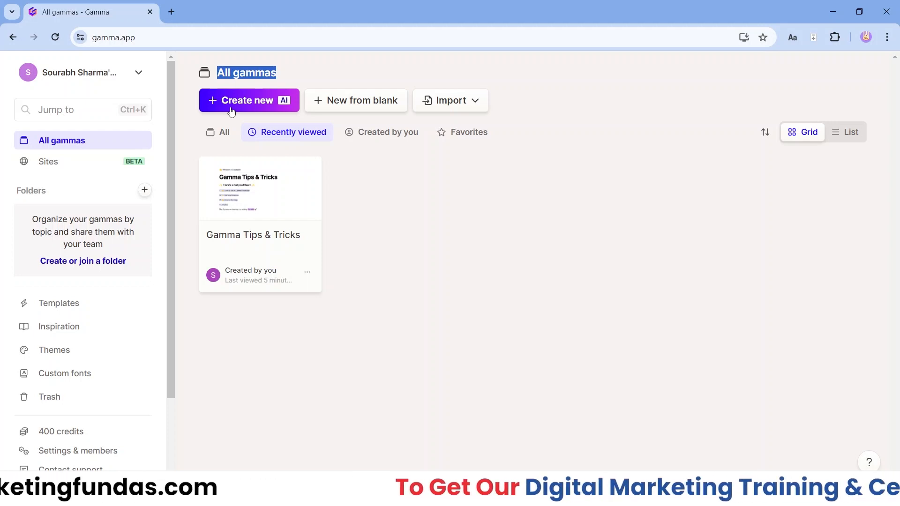
{"action": "left_click", "coordinate": [475, 100]}
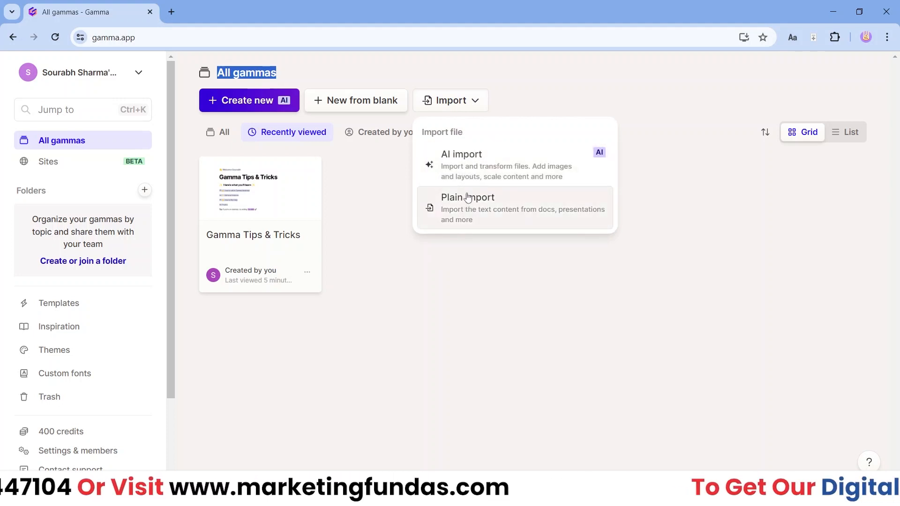
{"action": "left_click", "coordinate": [396, 268]}
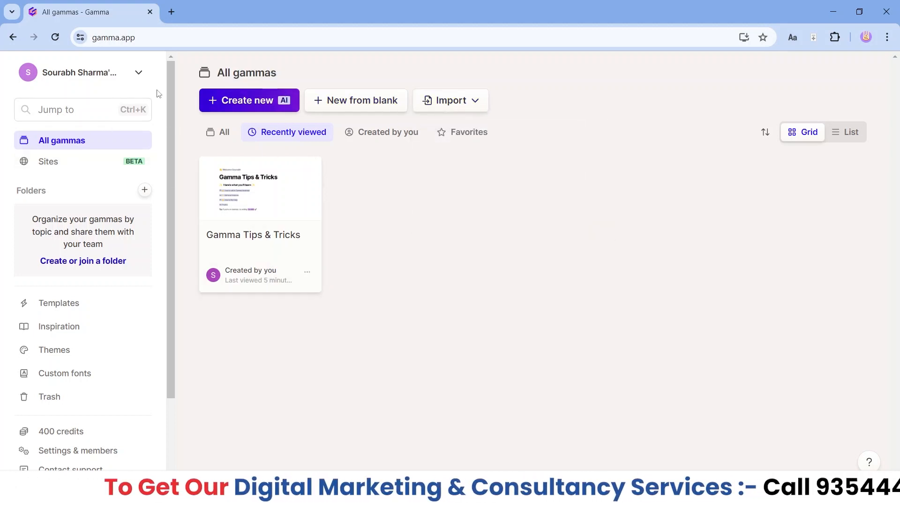
{"action": "left_click_drag", "start_coordinate": [166, 87], "coordinate": [203, 68]}
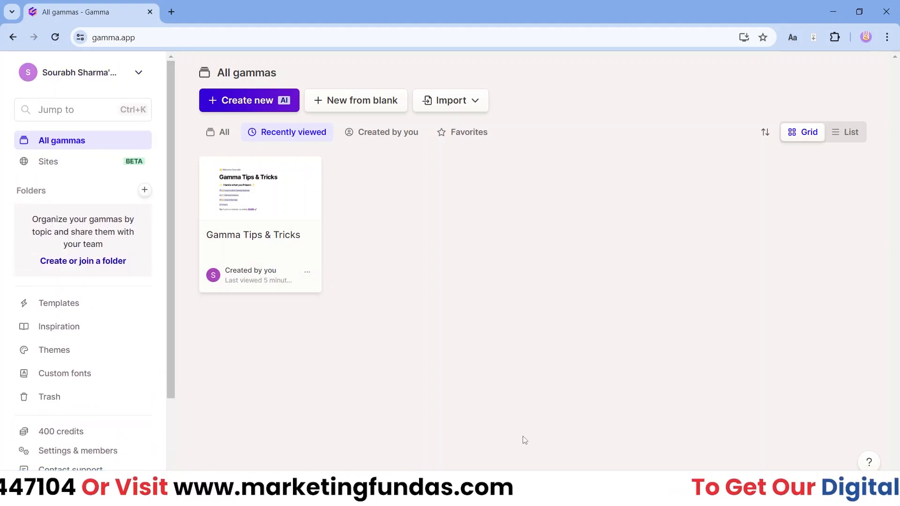
- Open the Sites section of the workspace to view its website creation offer
{"action": "left_click", "coordinate": [48, 162]}
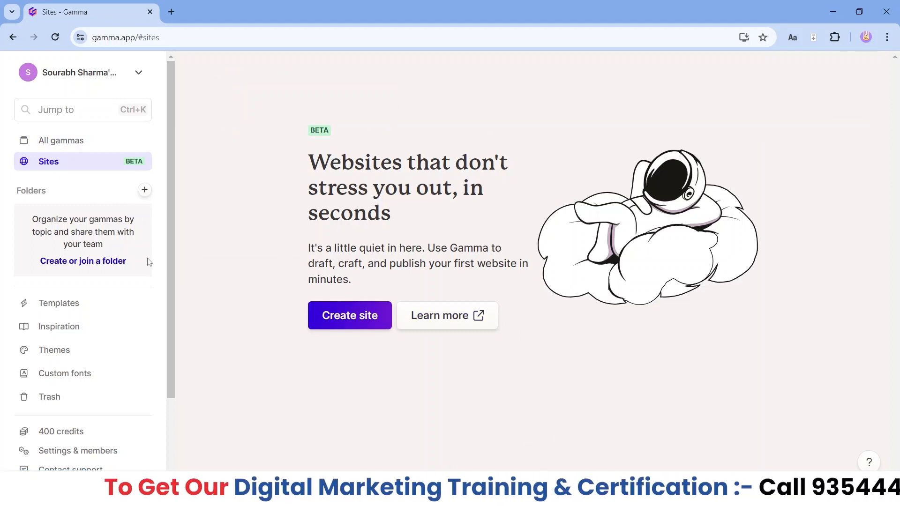
- Open the Templates section and browse the Projects & Collaboration, Sales & Marketing and Popular templates
{"action": "scroll", "coordinate": [89, 286], "scroll_direction": "down", "scroll_amount": 1}
{"action": "left_click", "coordinate": [68, 244]}
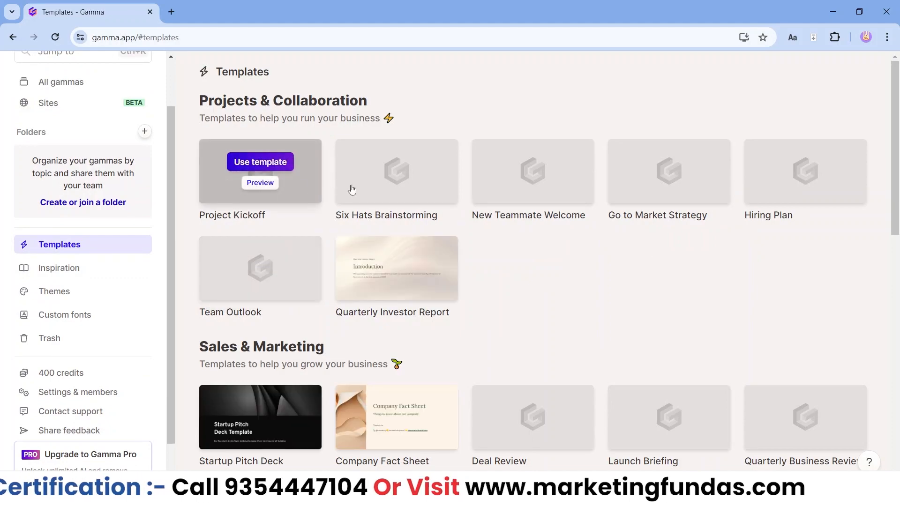
{"action": "mouse_move", "coordinate": [899, 148]}
{"action": "left_mouse_down"}
{"action": "mouse_move", "coordinate": [899, 361]}
{"action": "mouse_move", "coordinate": [899, 134]}
{"action": "left_mouse_up"}
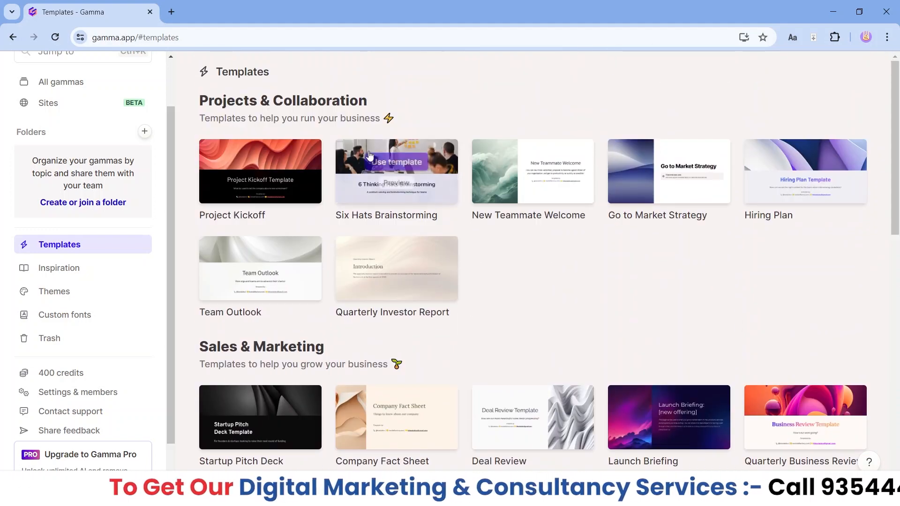
{"action": "scroll", "coordinate": [369, 160], "scroll_direction": "down", "scroll_amount": 1}
{"action": "scroll", "coordinate": [295, 305], "scroll_direction": "down", "scroll_amount": 10}
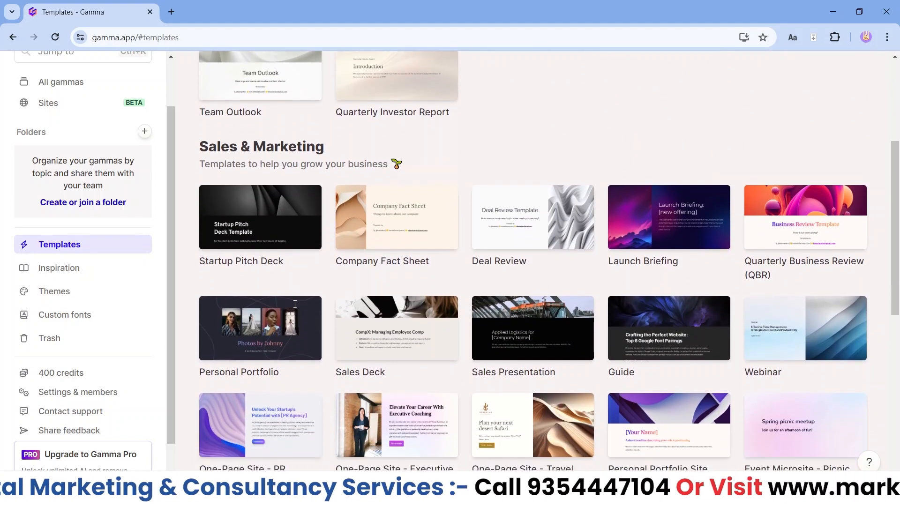
{"action": "scroll", "coordinate": [293, 309], "scroll_direction": "down", "scroll_amount": 1}
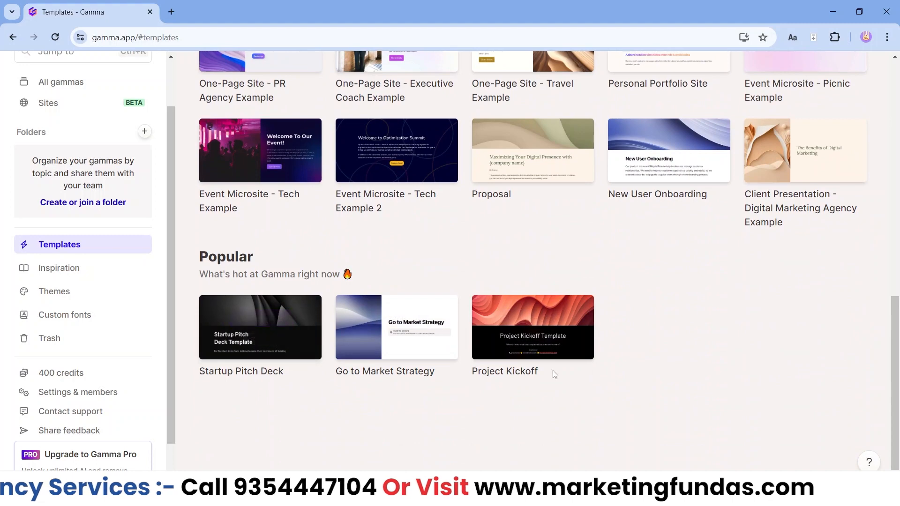
{"action": "mouse_move", "coordinate": [357, 365]}
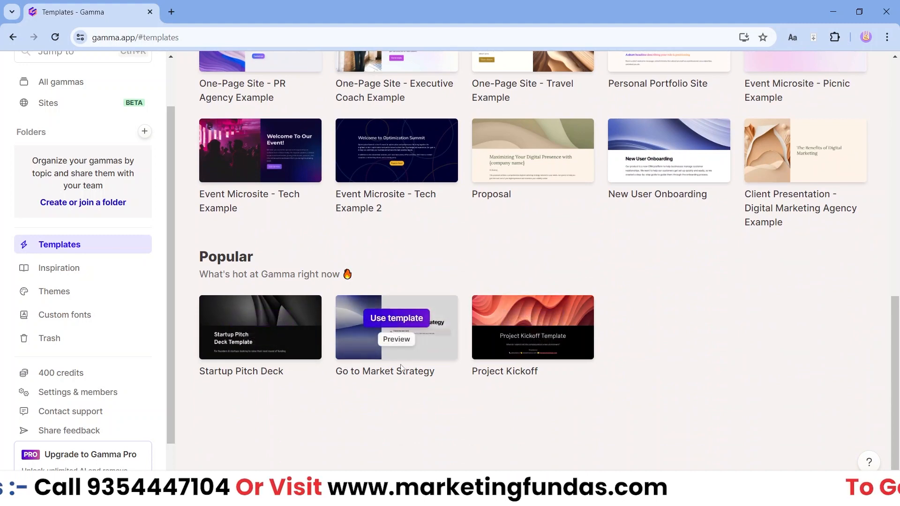
- Open the dark portfolio example from the Inspiration gallery, look through its cards and return to the home dashboard
{"action": "left_click", "coordinate": [63, 279]}
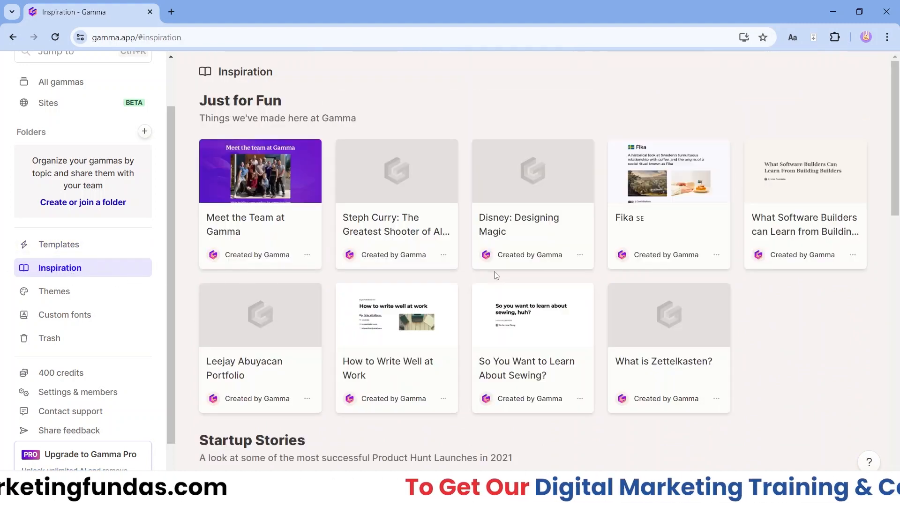
{"action": "left_click_drag", "start_coordinate": [896, 121], "coordinate": [899, 96]}
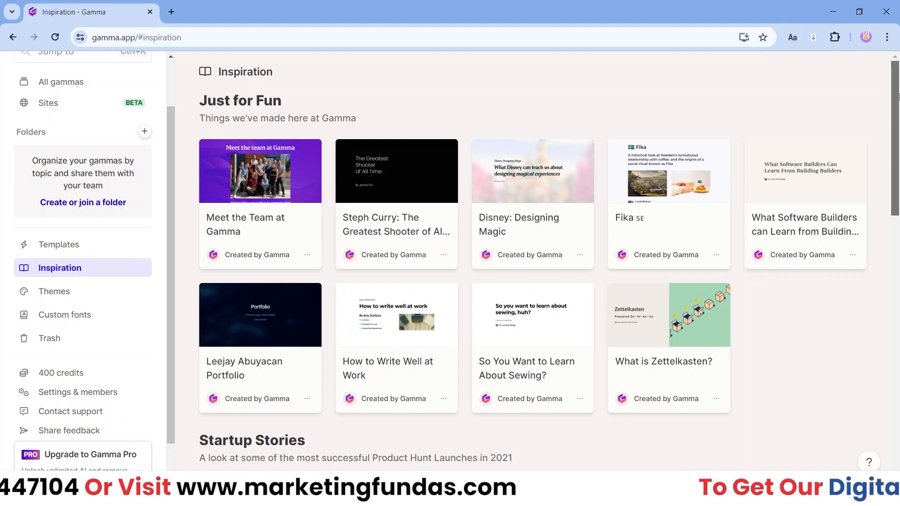
{"action": "left_click", "coordinate": [264, 328]}
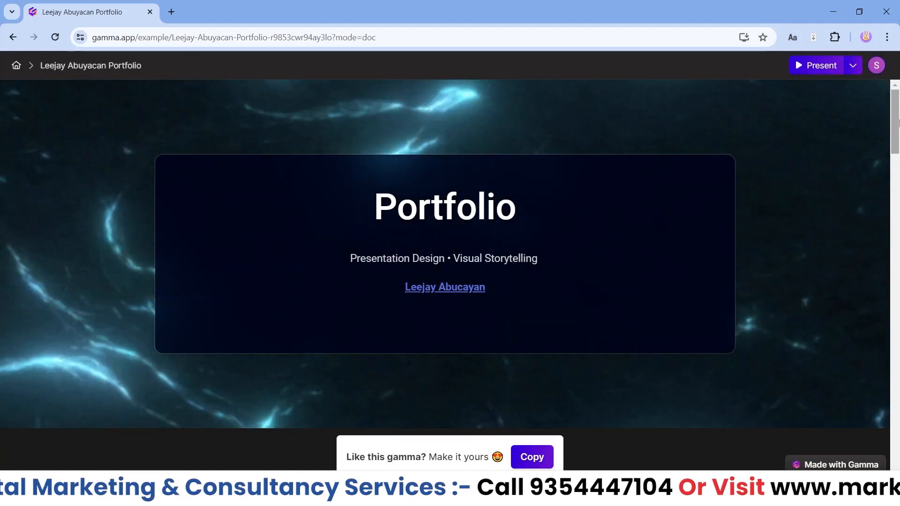
{"action": "left_click_drag", "start_coordinate": [899, 120], "coordinate": [703, 89]}
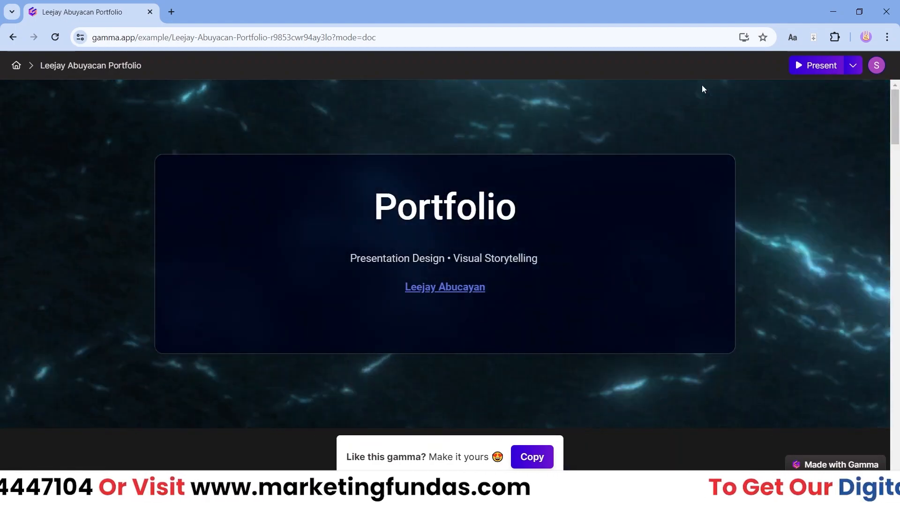
{"action": "mouse_move", "coordinate": [896, 117]}
{"action": "left_mouse_down"}
{"action": "mouse_move", "coordinate": [895, 185]}
{"action": "mouse_move", "coordinate": [895, 112]}
{"action": "left_mouse_up"}
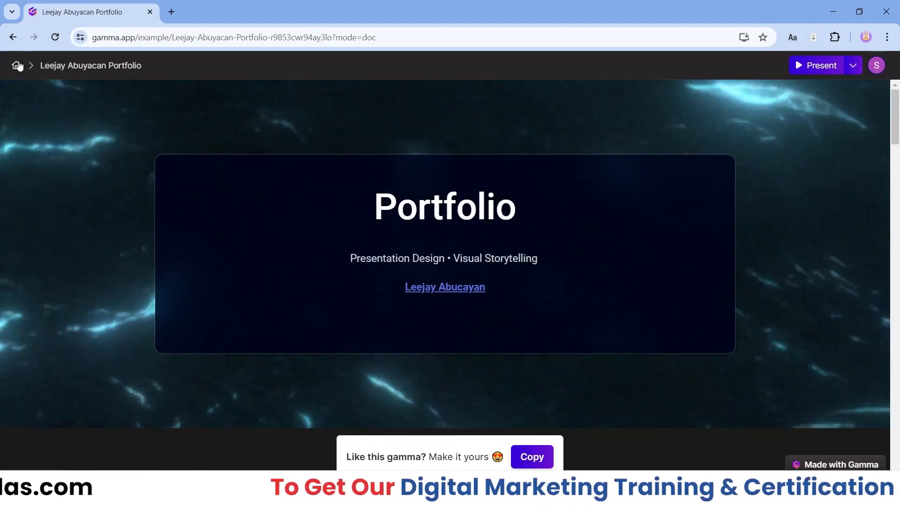
{"action": "left_click", "coordinate": [16, 65]}
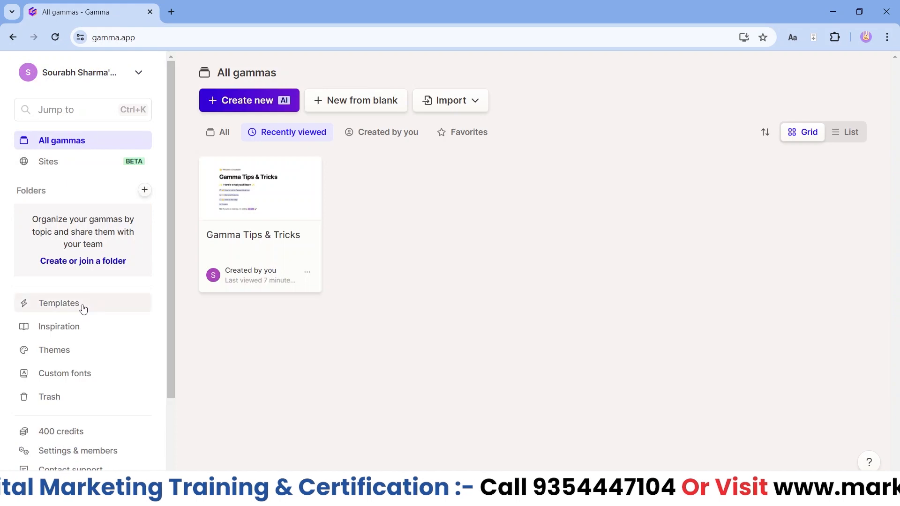
- Open the Folk example under Startup Stories in the Inspiration gallery and look through the whole document
{"action": "left_click", "coordinate": [74, 336]}
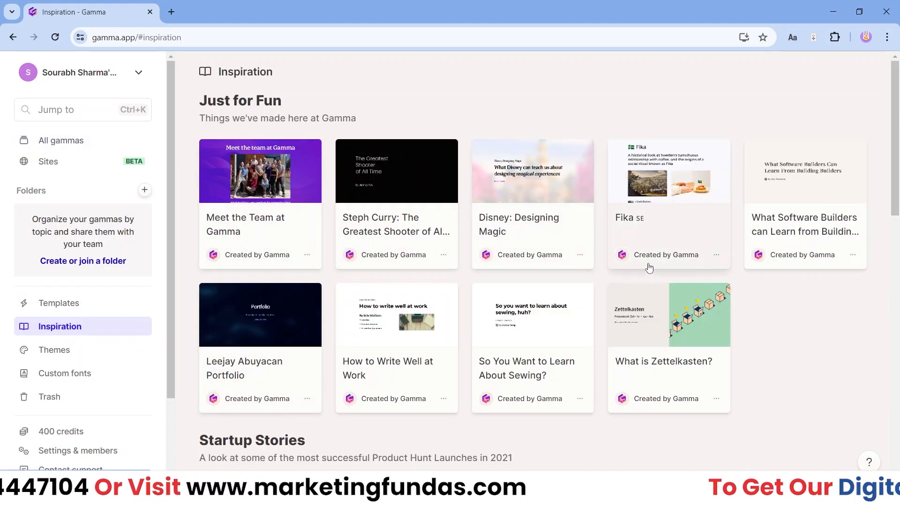
{"action": "scroll", "coordinate": [649, 268], "scroll_direction": "down", "scroll_amount": 1}
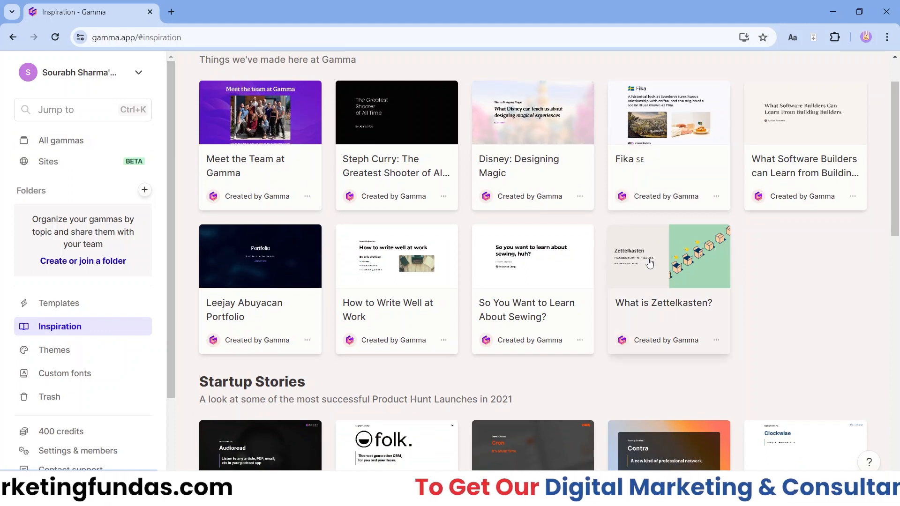
{"action": "scroll", "coordinate": [638, 332], "scroll_direction": "down", "scroll_amount": 2}
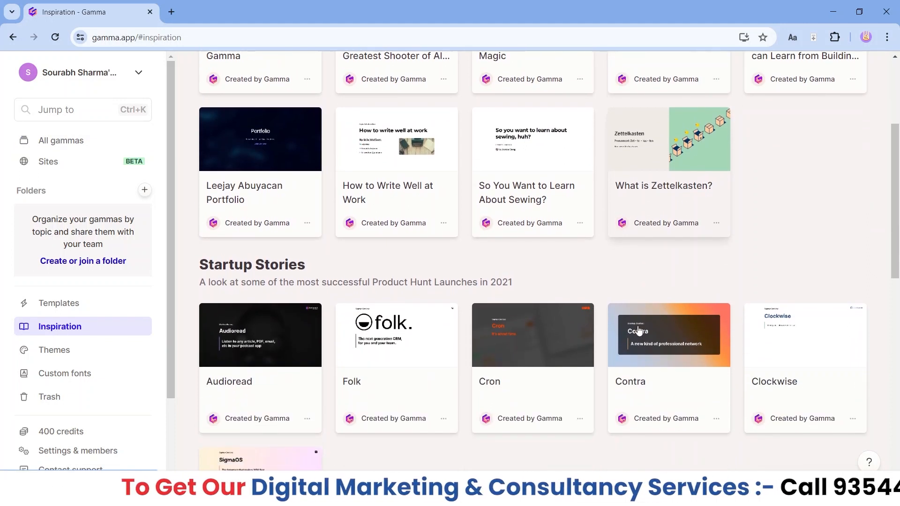
{"action": "left_click", "coordinate": [373, 389]}
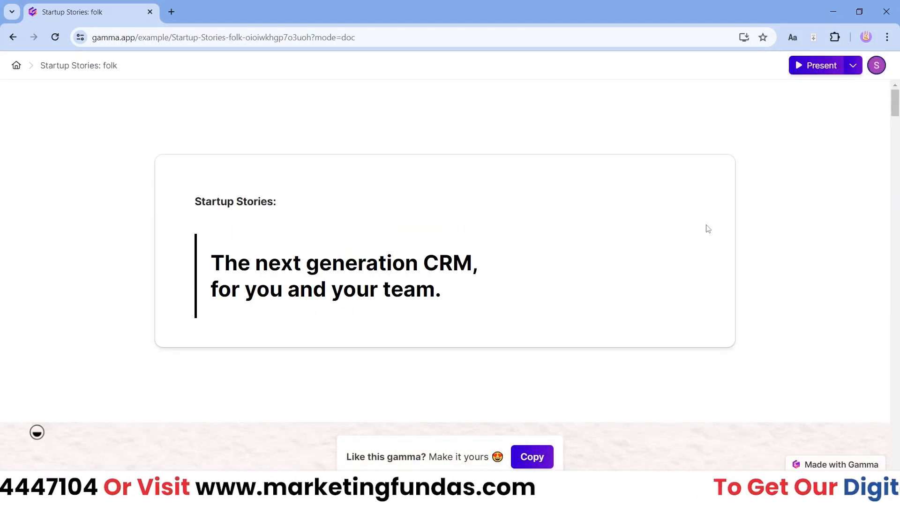
{"action": "scroll", "coordinate": [891, 155], "scroll_direction": "down", "scroll_amount": 15}
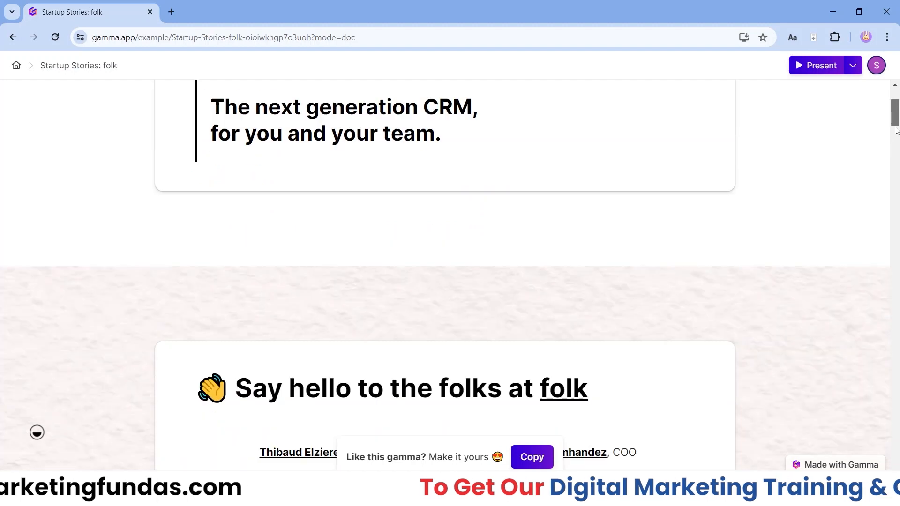
{"action": "left_click_drag", "start_coordinate": [891, 171], "coordinate": [899, 399]}
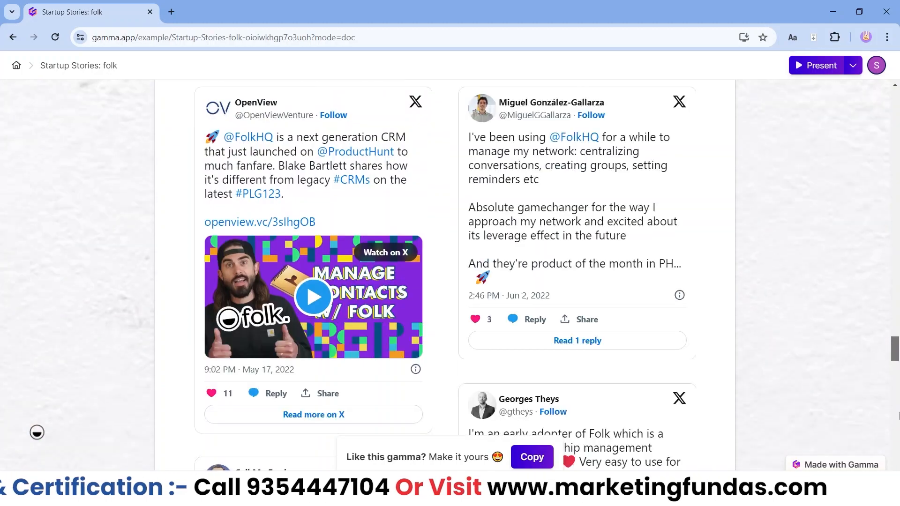
{"action": "left_click_drag", "start_coordinate": [896, 351], "coordinate": [896, 86]}
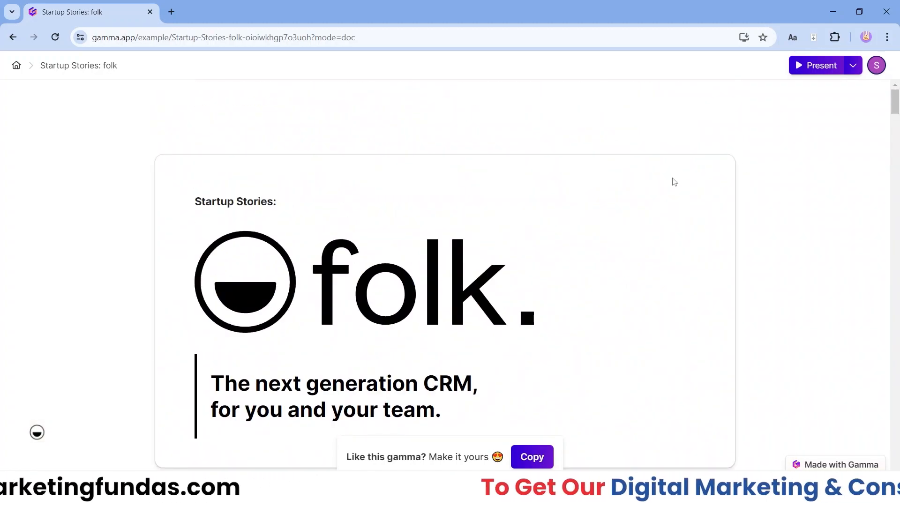
- Review the opening cards and team introduction of the Folk example again, and return to the home dashboard
{"action": "scroll", "coordinate": [671, 193], "scroll_direction": "down", "scroll_amount": 7}
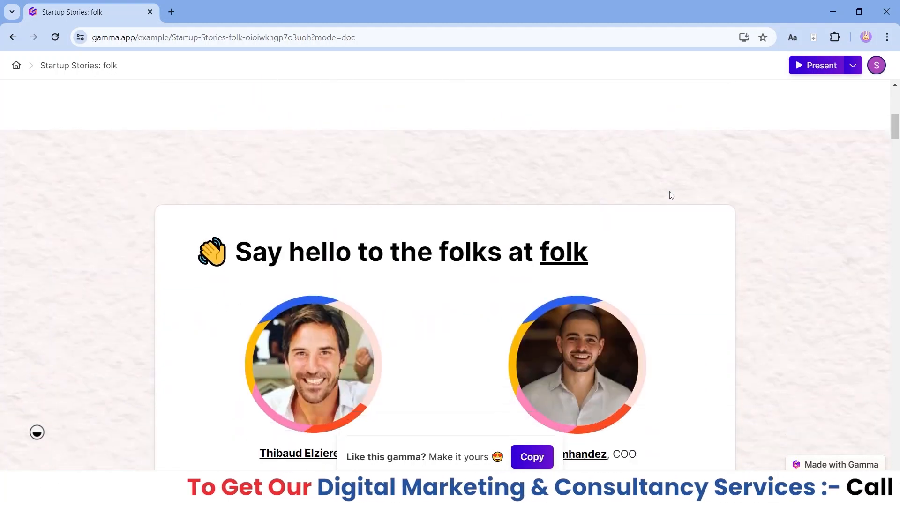
{"action": "scroll", "coordinate": [672, 196], "scroll_direction": "down", "scroll_amount": 6}
{"action": "scroll", "coordinate": [672, 196], "scroll_direction": "up", "scroll_amount": 2}
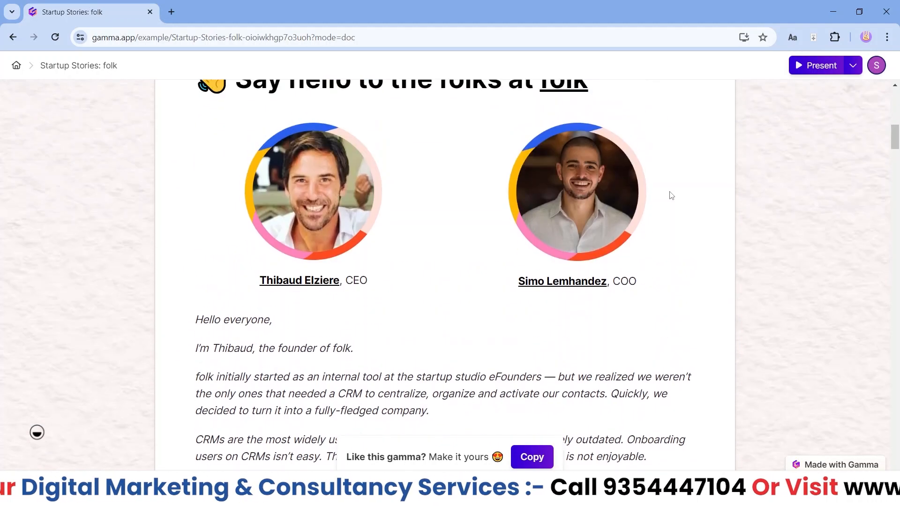
{"action": "scroll", "coordinate": [671, 196], "scroll_direction": "down", "scroll_amount": 5}
{"action": "left_click_drag", "start_coordinate": [896, 161], "coordinate": [899, 60]}
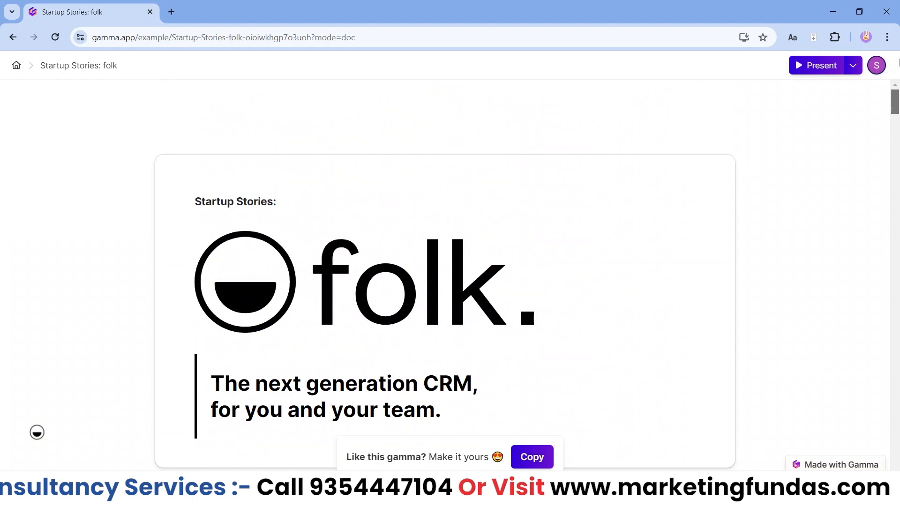
{"action": "left_click", "coordinate": [16, 66]}
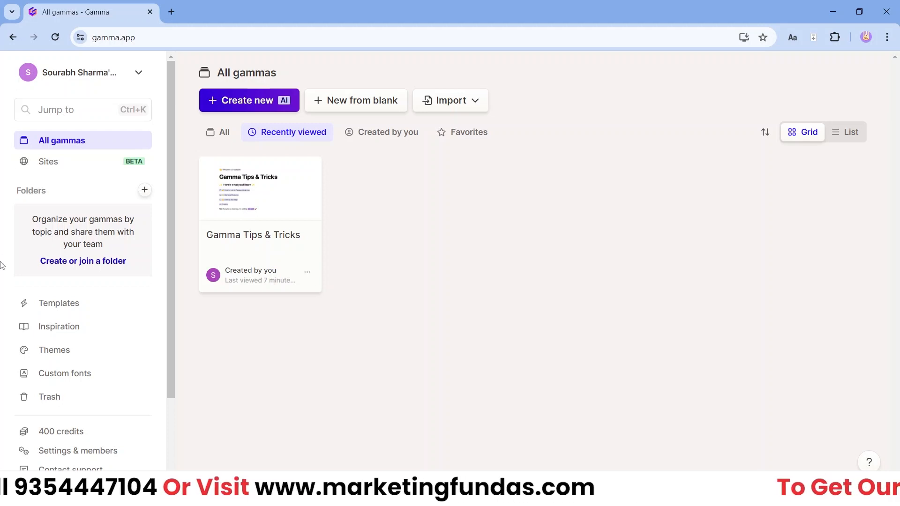
- Open the What is Zettelkasten? example from the Inspiration gallery, look through its cards and embedded media, and return to the home dashboard
{"action": "scroll", "coordinate": [16, 263], "scroll_direction": "down", "scroll_amount": 1}
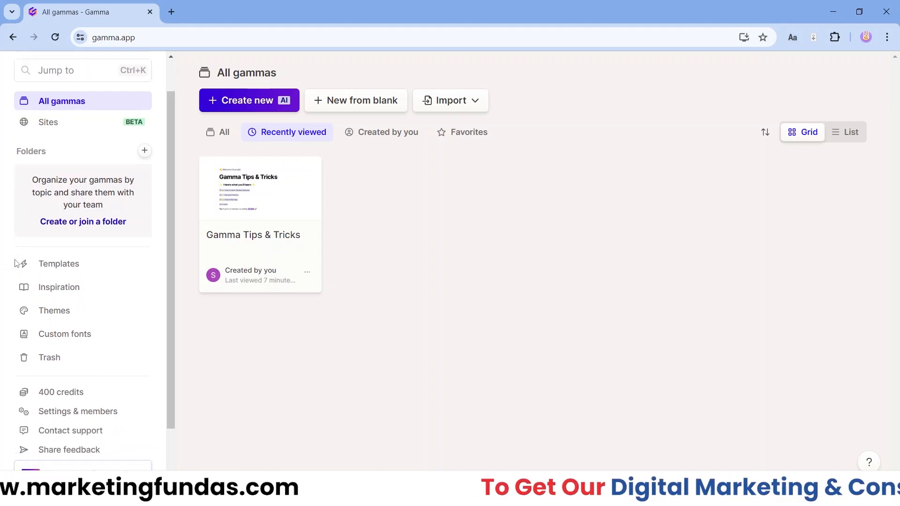
{"action": "left_click", "coordinate": [65, 266]}
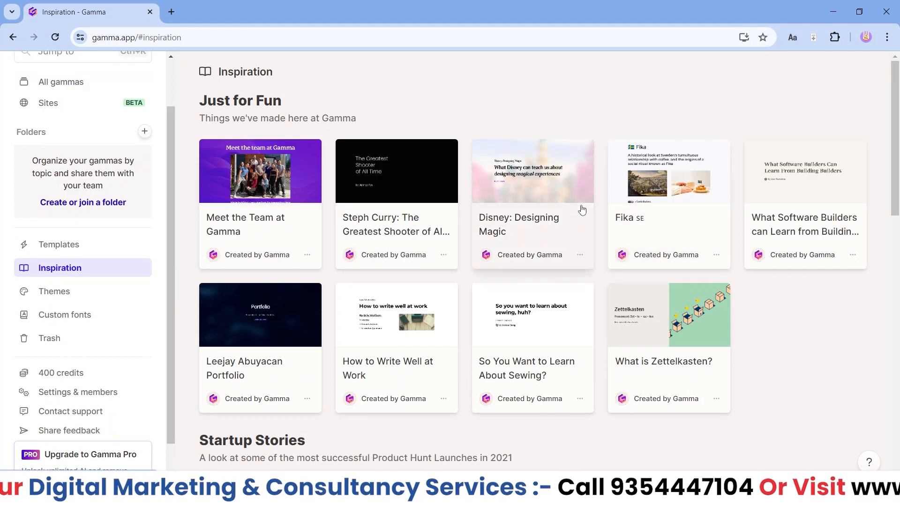
{"action": "left_click", "coordinate": [645, 338]}
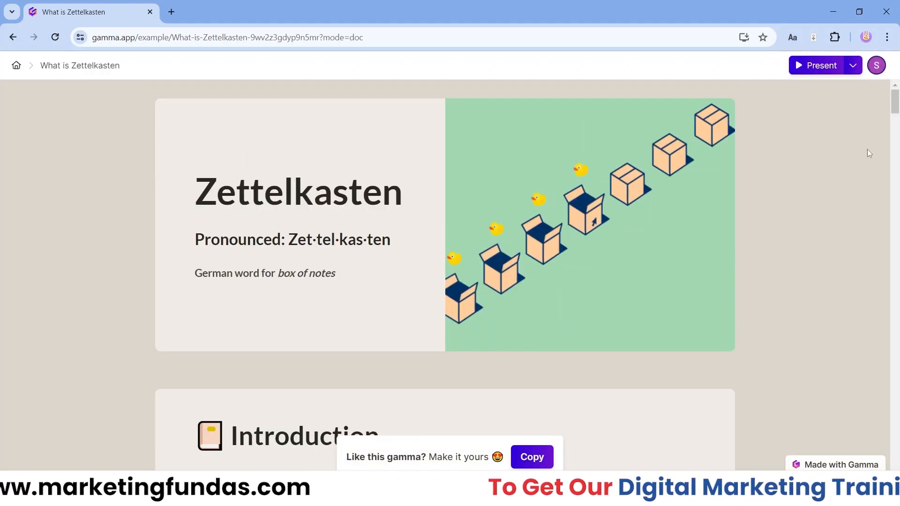
{"action": "left_click_drag", "start_coordinate": [897, 108], "coordinate": [897, 283]}
{"action": "left_click_drag", "start_coordinate": [898, 312], "coordinate": [861, 456]}
{"action": "scroll", "coordinate": [814, 381], "scroll_direction": "down", "scroll_amount": 5}
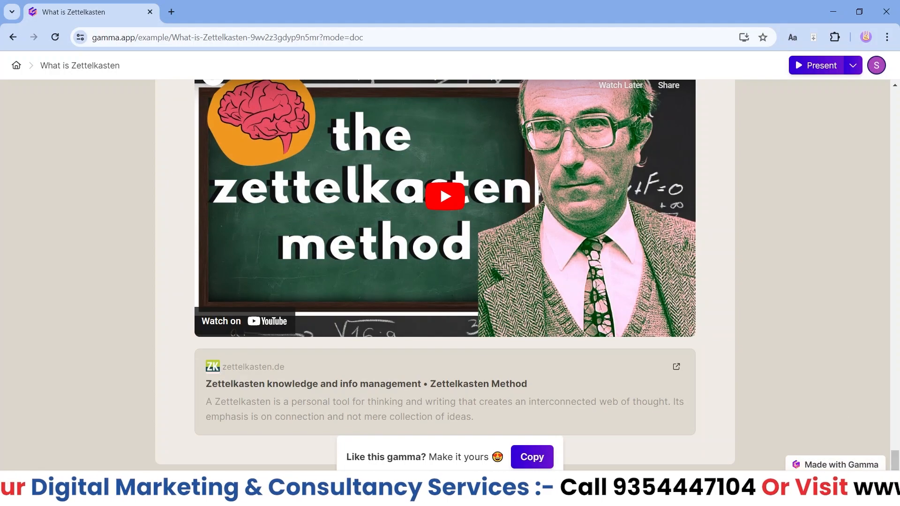
{"action": "left_click_drag", "start_coordinate": [896, 462], "coordinate": [899, 105]}
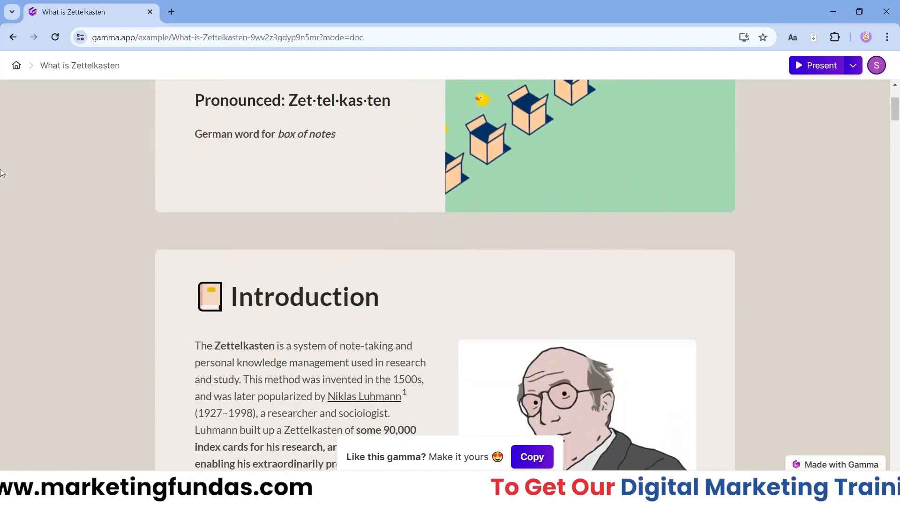
{"action": "scroll", "coordinate": [2, 167], "scroll_direction": "down", "scroll_amount": 1}
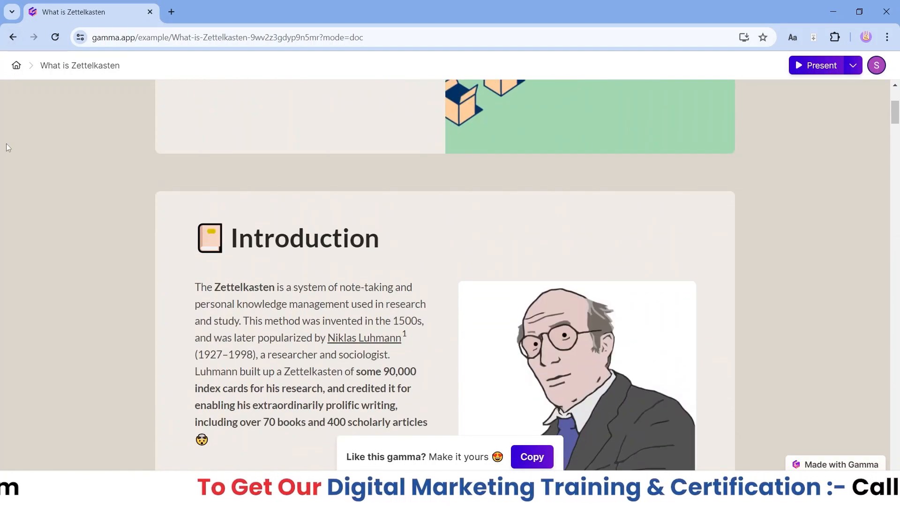
{"action": "scroll", "coordinate": [227, 338], "scroll_direction": "up", "scroll_amount": 5}
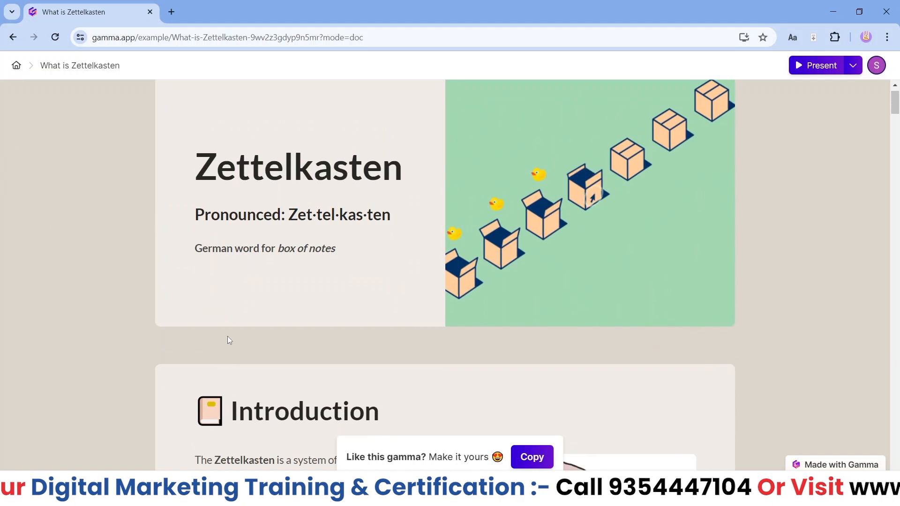
{"action": "left_click", "coordinate": [16, 65]}
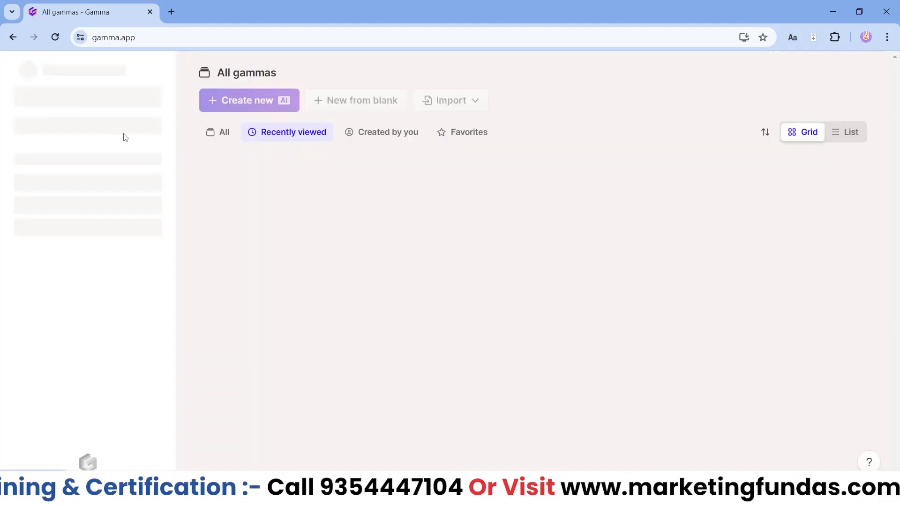
- Browse the Inspiration gallery from Just for Fun down to the Growth Playbook examples
{"action": "left_click", "coordinate": [87, 330]}
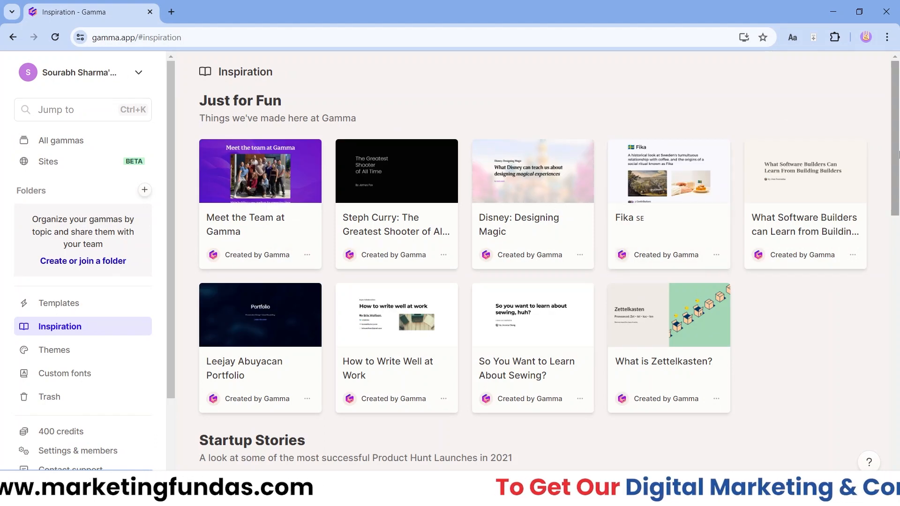
{"action": "scroll", "coordinate": [899, 174], "scroll_direction": "down", "scroll_amount": 1}
{"action": "scroll", "coordinate": [899, 174], "scroll_direction": "down", "scroll_amount": 3}
{"action": "left_click_drag", "start_coordinate": [899, 200], "coordinate": [899, 373]}
{"action": "scroll", "coordinate": [848, 351], "scroll_direction": "up", "scroll_amount": 1}
{"action": "scroll", "coordinate": [848, 350], "scroll_direction": "down", "scroll_amount": 2}
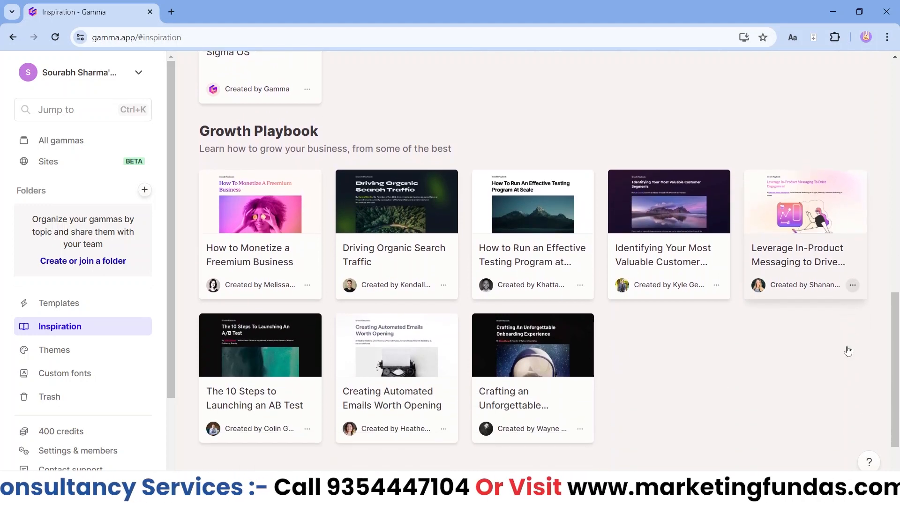
{"action": "scroll", "coordinate": [848, 350], "scroll_direction": "down", "scroll_amount": 2}
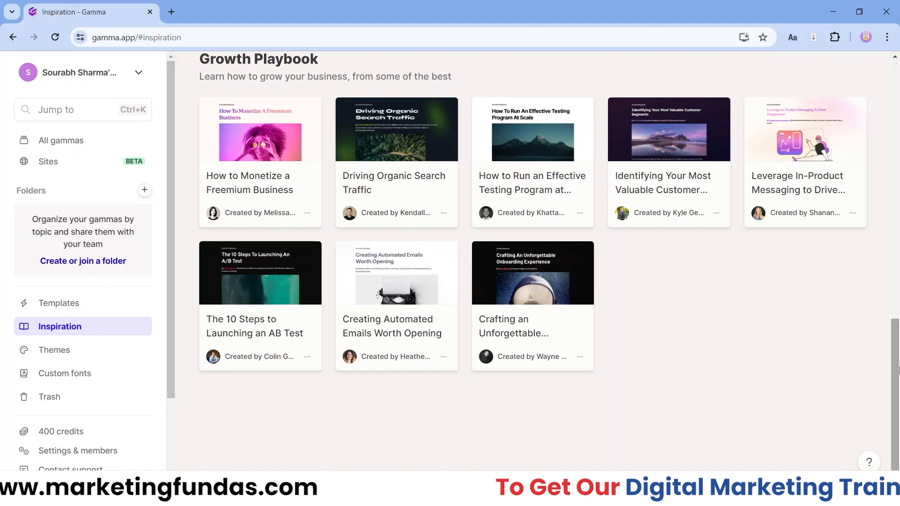
{"action": "scroll", "coordinate": [691, 235], "scroll_direction": "up", "scroll_amount": 1}
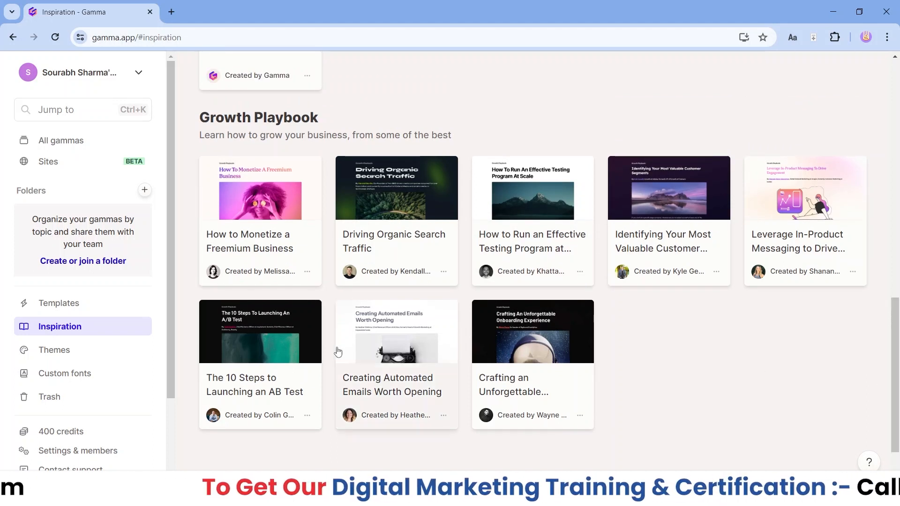
- Open the Themes section, compare its Custom and Standard collections, and browse the standard themes down to Basic Dark
{"action": "left_click", "coordinate": [74, 352]}
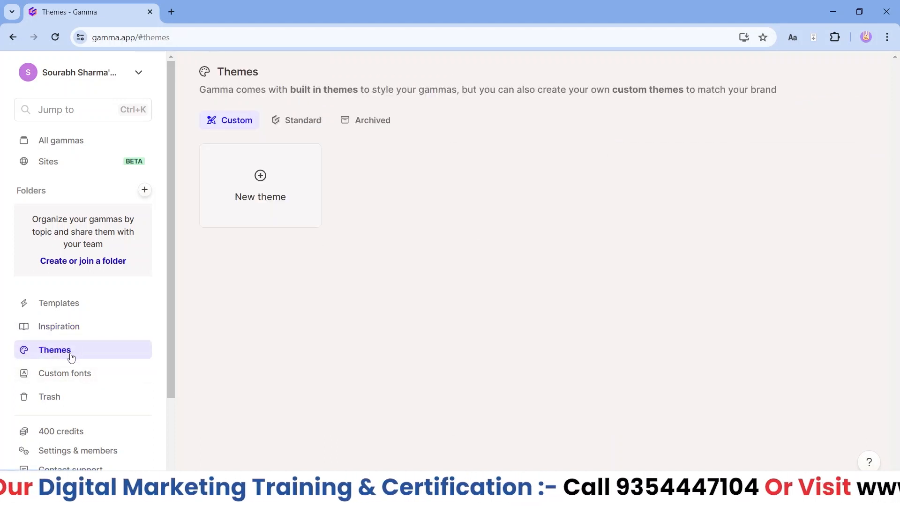
{"action": "left_click", "coordinate": [295, 122]}
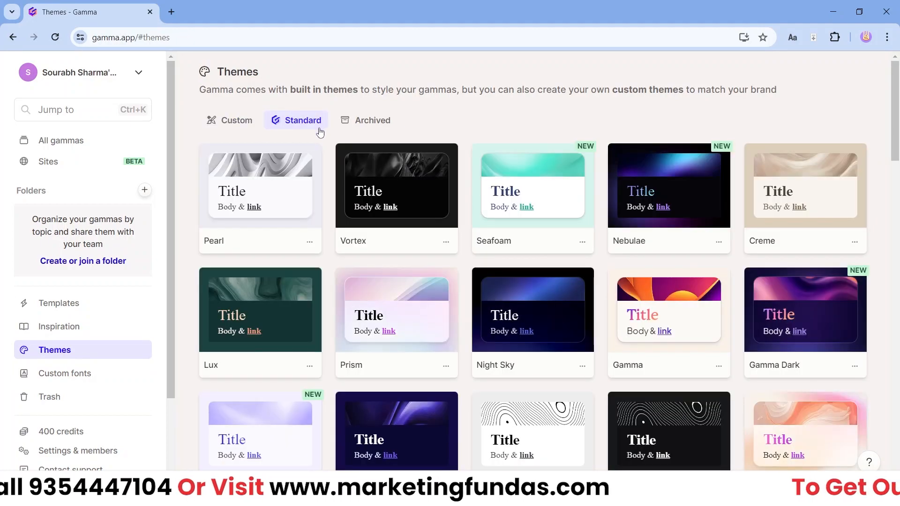
{"action": "mouse_move", "coordinate": [897, 131]}
{"action": "left_mouse_down"}
{"action": "mouse_move", "coordinate": [898, 440]}
{"action": "mouse_move", "coordinate": [899, 131]}
{"action": "left_mouse_up"}
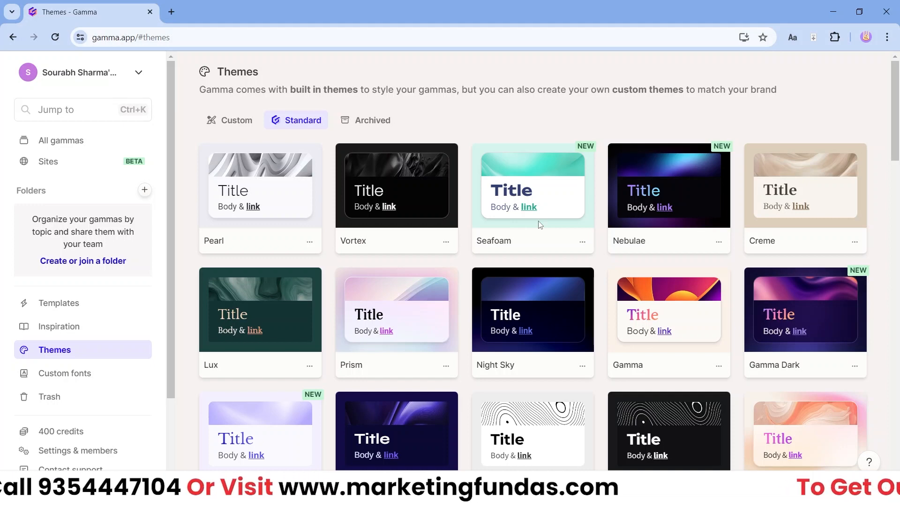
{"action": "mouse_move", "coordinate": [899, 134]}
{"action": "left_mouse_down"}
{"action": "mouse_move", "coordinate": [899, 147]}
{"action": "mouse_move", "coordinate": [899, 134]}
{"action": "left_mouse_up"}
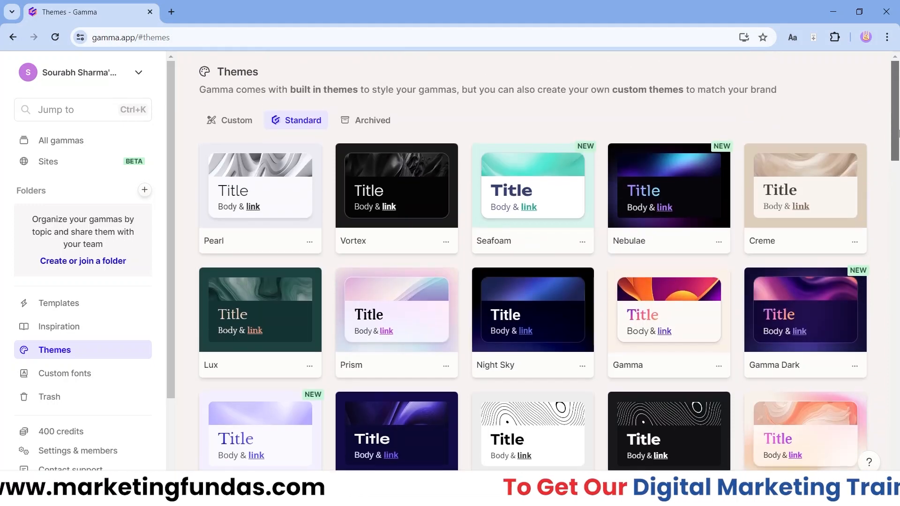
{"action": "left_click", "coordinate": [236, 123]}
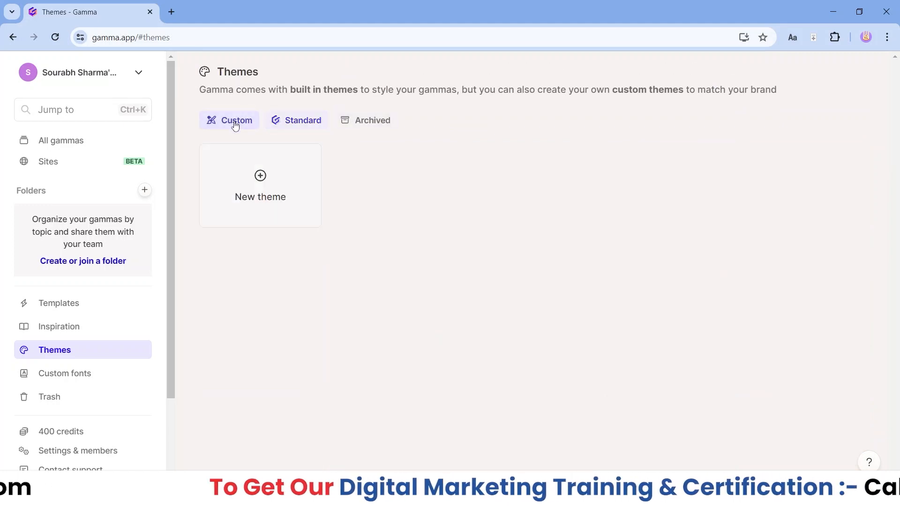
{"action": "left_click", "coordinate": [302, 121]}
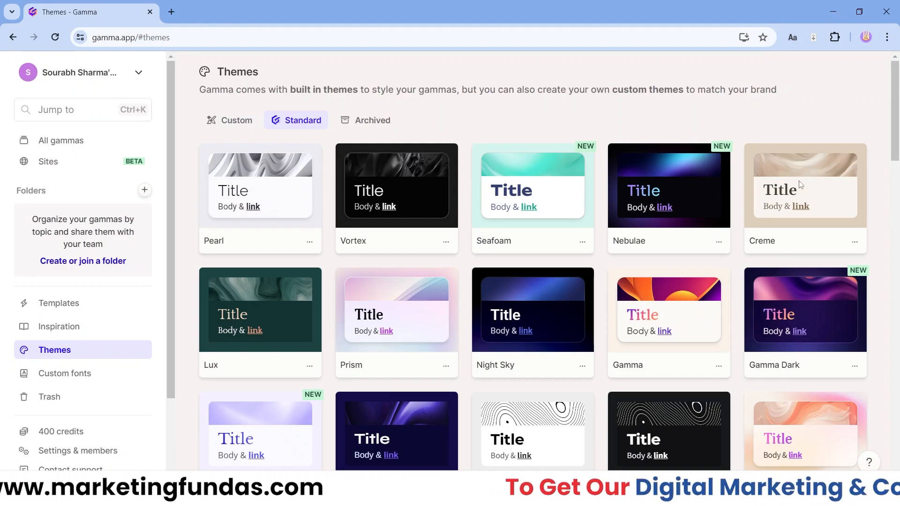
{"action": "left_click_drag", "start_coordinate": [896, 155], "coordinate": [898, 469]}
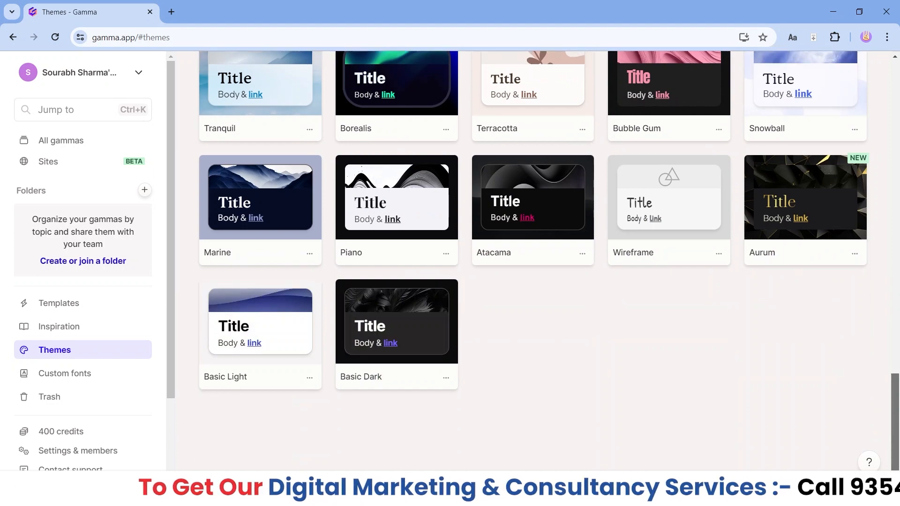
- Open the Custom fonts section and read the note on Google Fonts and the option to upload a font family
{"action": "left_click", "coordinate": [92, 377]}
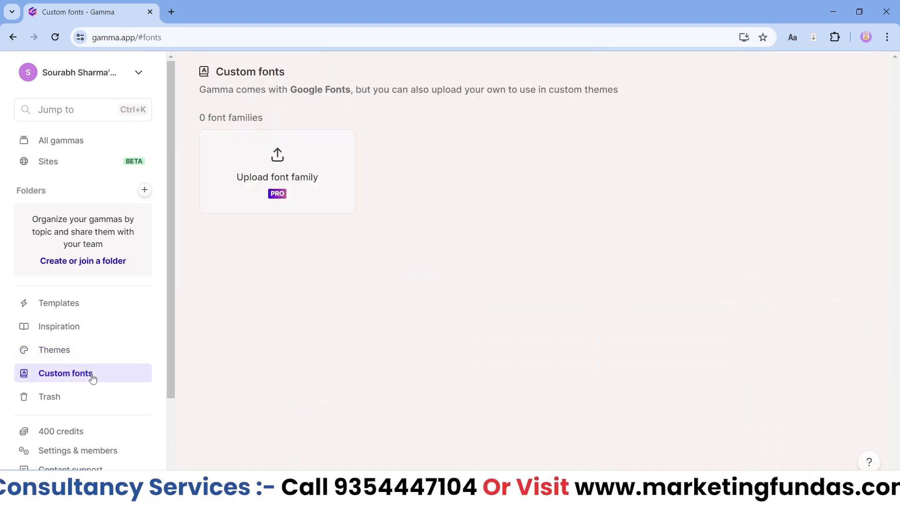
{"action": "left_click_drag", "start_coordinate": [290, 89], "coordinate": [350, 91]}
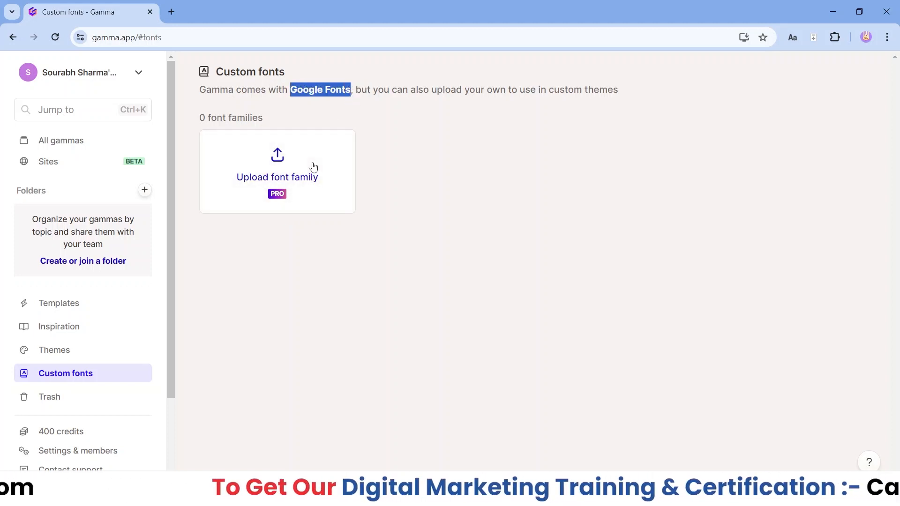
{"action": "left_click", "coordinate": [289, 131]}
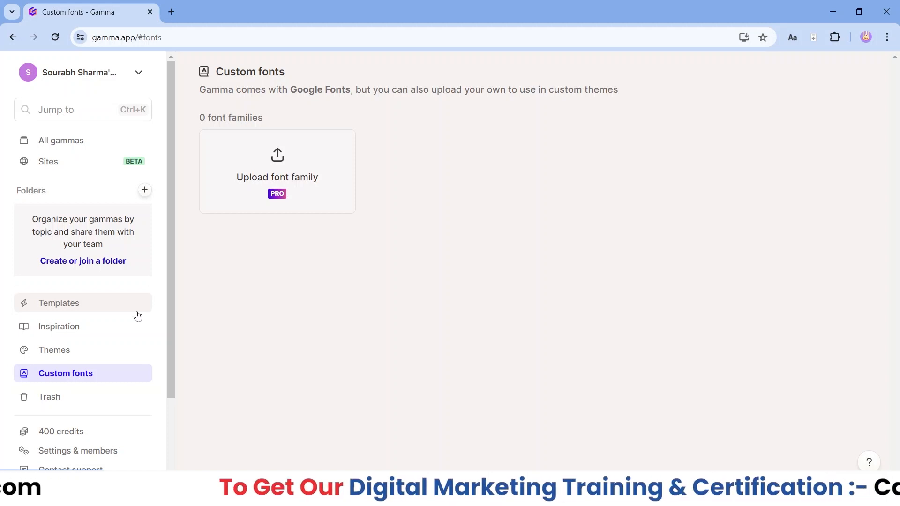
- Open the Trash section and look over the remaining dashboard entries down to the Gamma Pro upgrade offer
{"action": "scroll", "coordinate": [138, 317], "scroll_direction": "down", "scroll_amount": 3}
{"action": "left_click", "coordinate": [117, 297]}
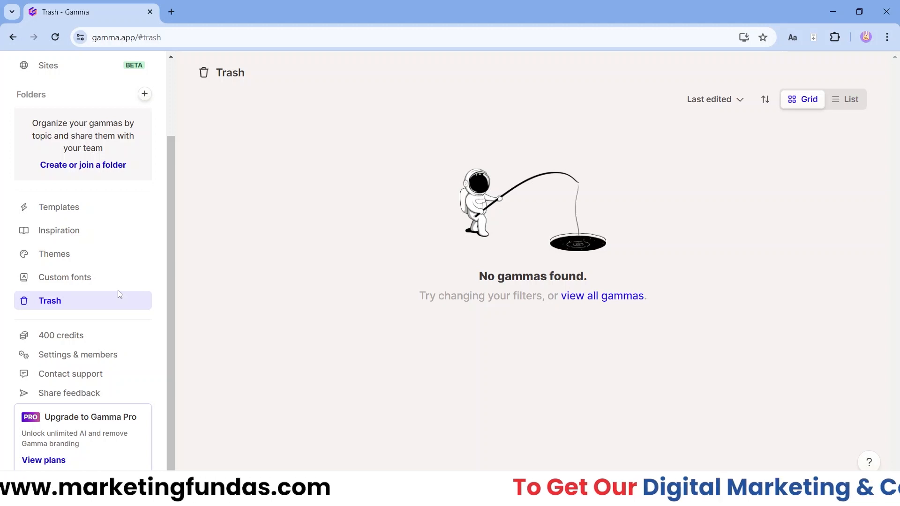
{"action": "scroll", "coordinate": [117, 291], "scroll_direction": "up", "scroll_amount": 2}
{"action": "scroll", "coordinate": [119, 295], "scroll_direction": "up", "scroll_amount": 1}
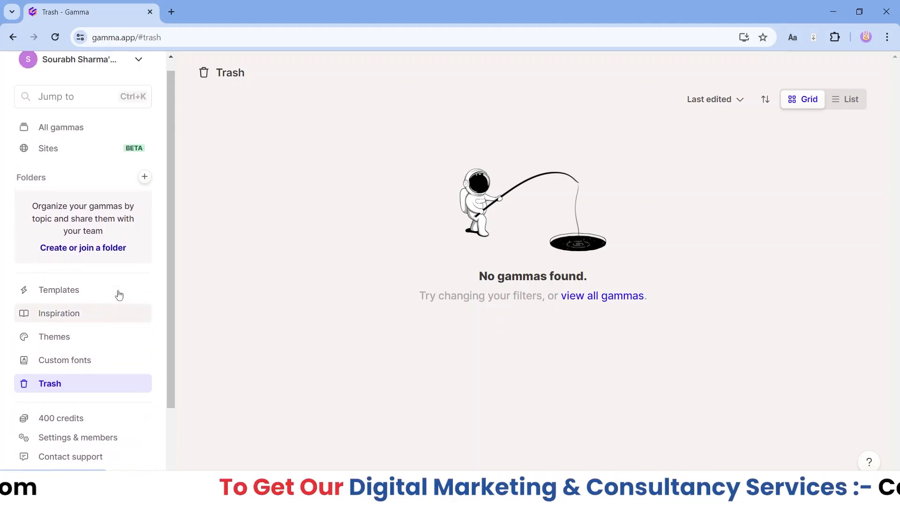
{"action": "scroll", "coordinate": [117, 293], "scroll_direction": "down", "scroll_amount": 2}
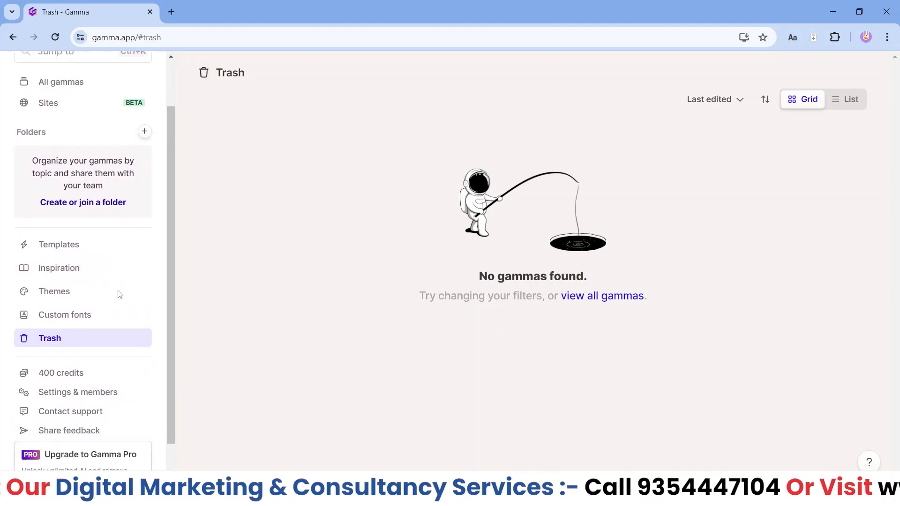
{"action": "scroll", "coordinate": [117, 294], "scroll_direction": "up", "scroll_amount": 1}
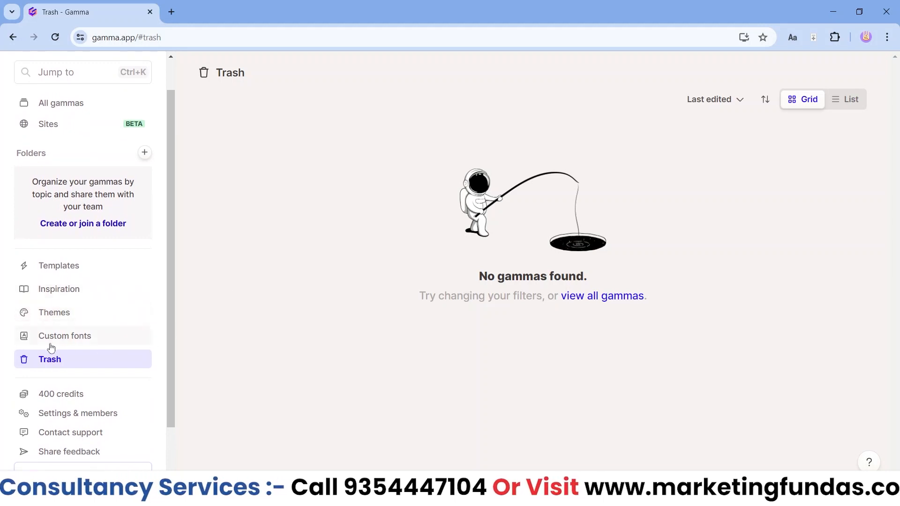
{"action": "scroll", "coordinate": [63, 357], "scroll_direction": "down", "scroll_amount": 2}
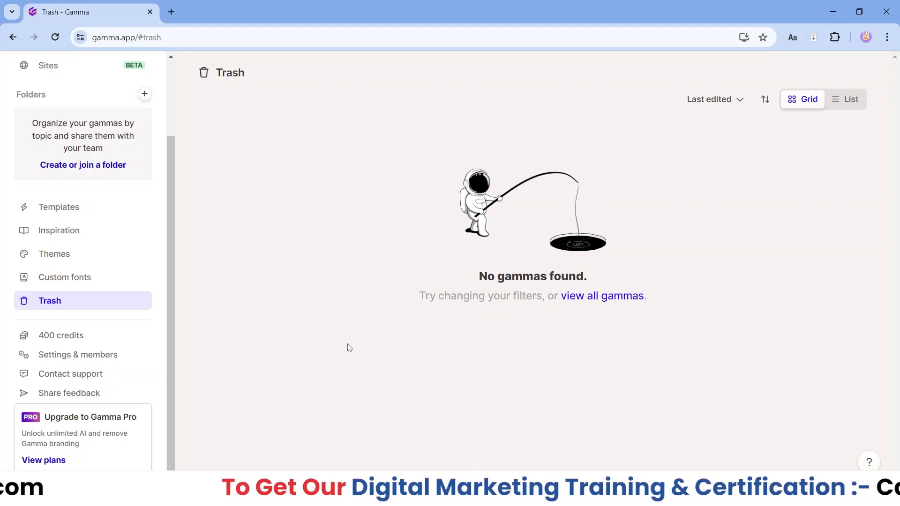
- Open the account's credit details and examine the balance and the description of what credits are for
{"action": "left_click", "coordinate": [66, 336]}
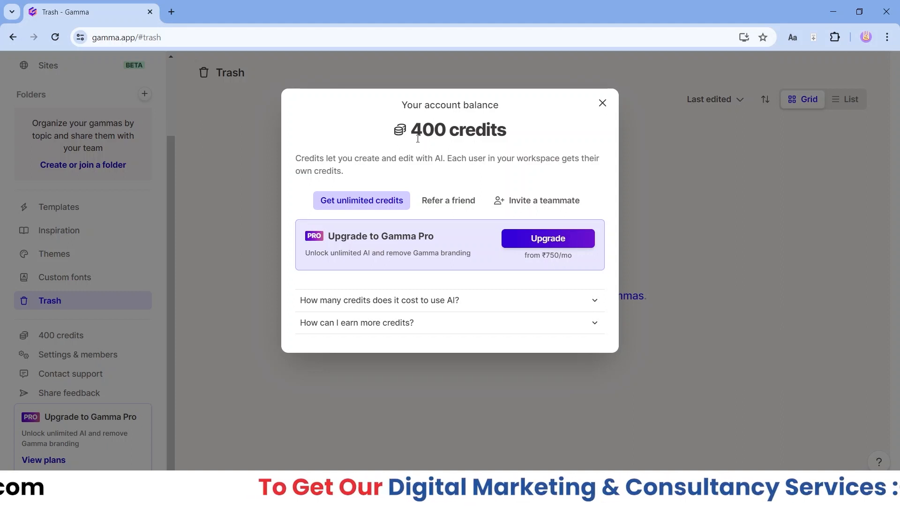
{"action": "left_click_drag", "start_coordinate": [422, 134], "coordinate": [396, 139]}
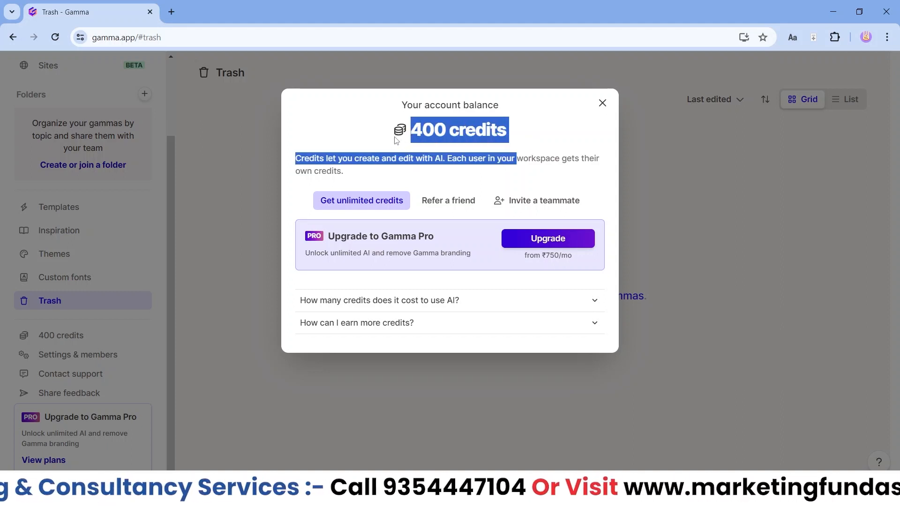
{"action": "double_click", "coordinate": [412, 132]}
{"action": "left_click_drag", "start_coordinate": [412, 133], "coordinate": [486, 131]}
{"action": "left_click", "coordinate": [487, 131]}
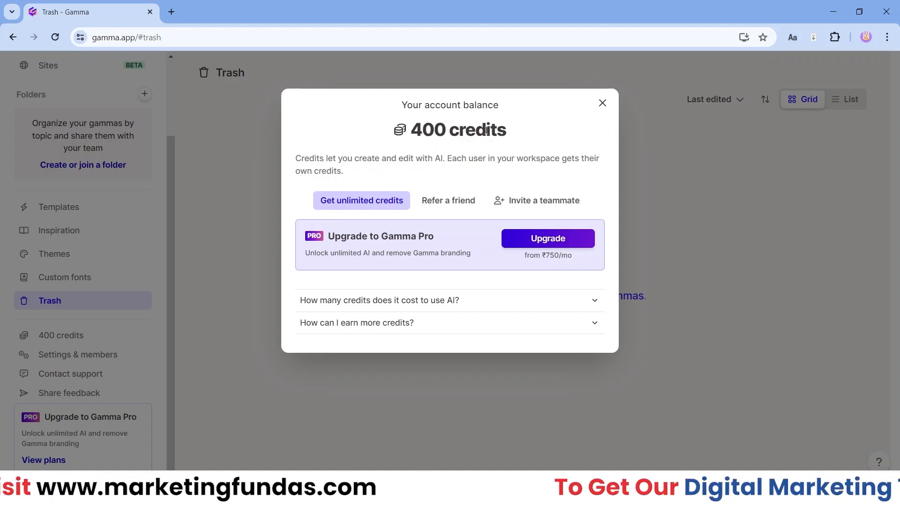
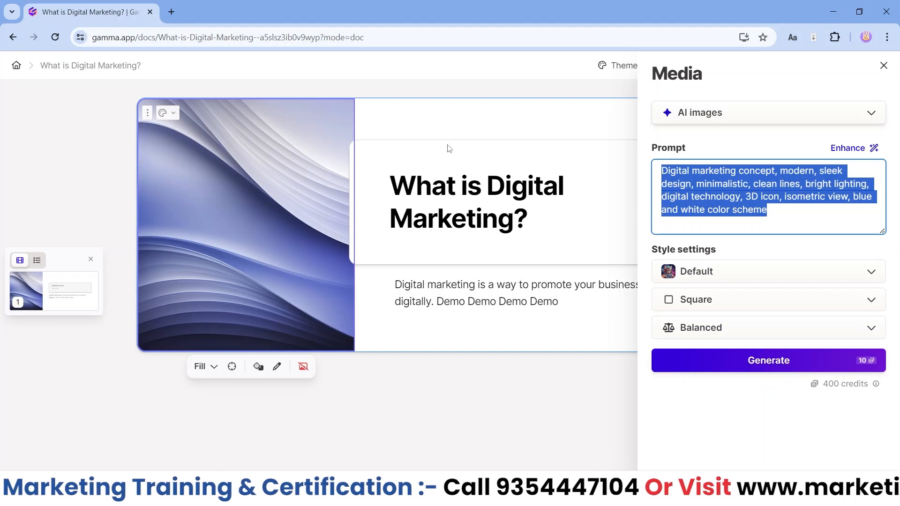
- Browse the Default, Realistic and Artistic style options for the card's AI image, and close the media settings without generating
{"action": "left_click", "coordinate": [804, 219]}
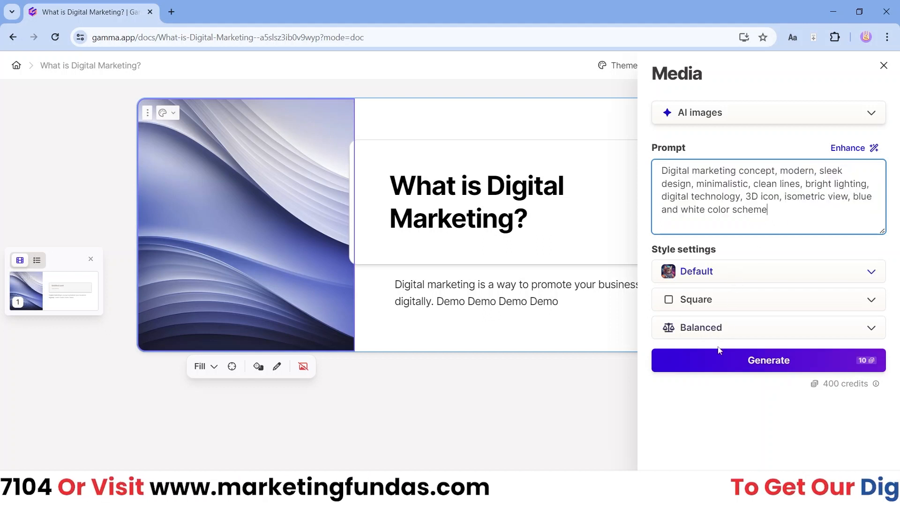
{"action": "left_click", "coordinate": [745, 275]}
{"action": "left_click_drag", "start_coordinate": [868, 325], "coordinate": [870, 302]}
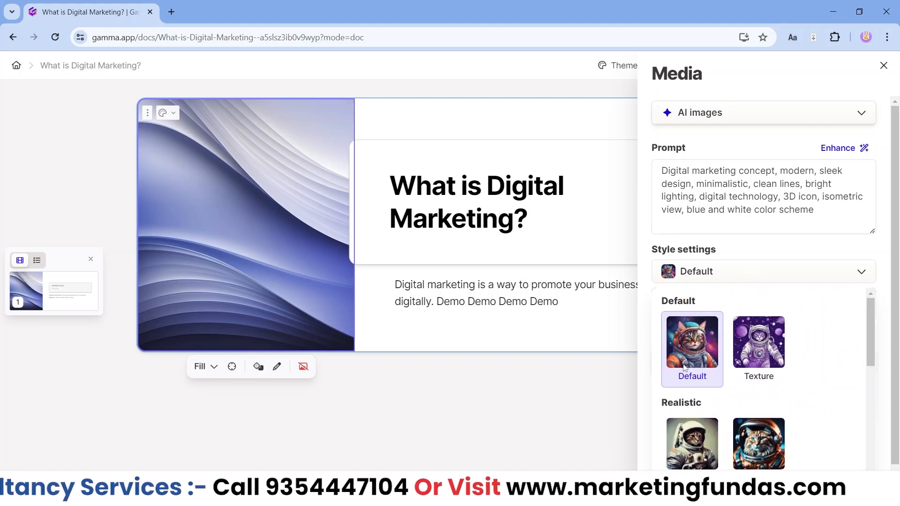
{"action": "scroll", "coordinate": [762, 342], "scroll_direction": "down", "scroll_amount": 1}
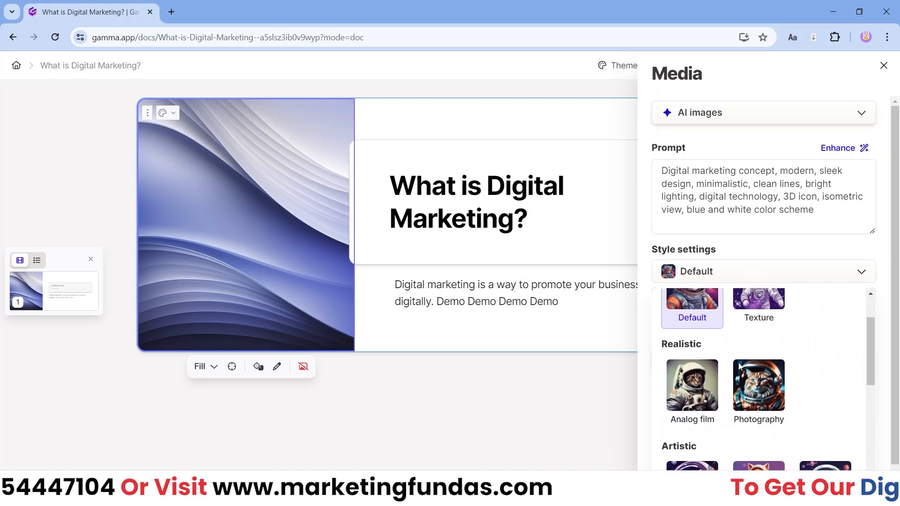
{"action": "scroll", "coordinate": [702, 393], "scroll_direction": "down", "scroll_amount": 2}
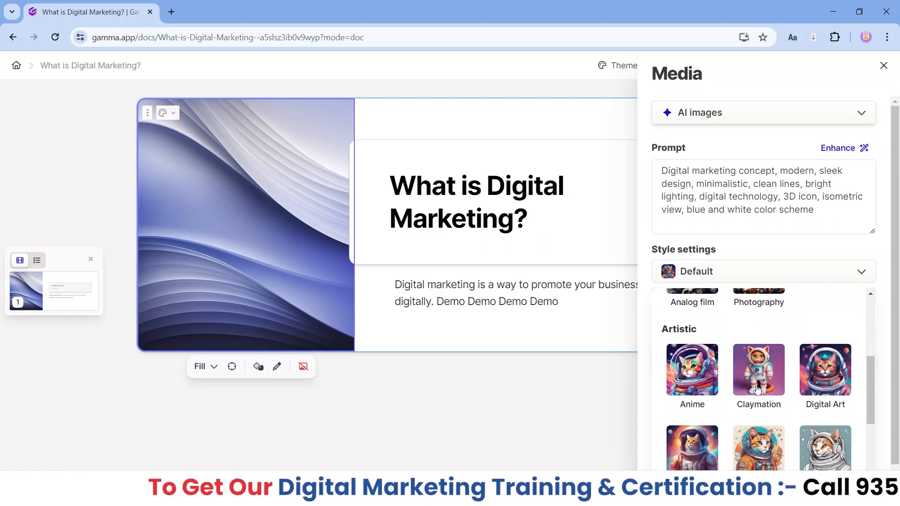
{"action": "scroll", "coordinate": [821, 393], "scroll_direction": "down", "scroll_amount": 1}
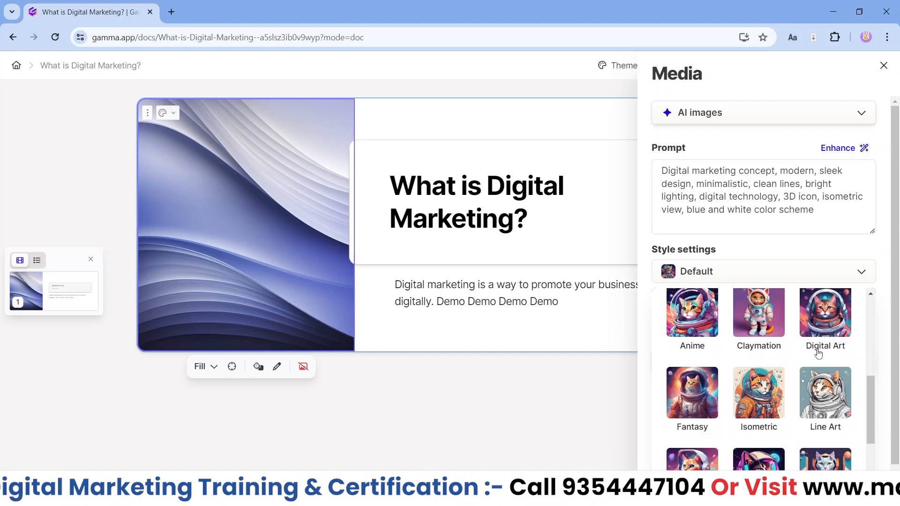
{"action": "scroll", "coordinate": [750, 366], "scroll_direction": "down", "scroll_amount": 1}
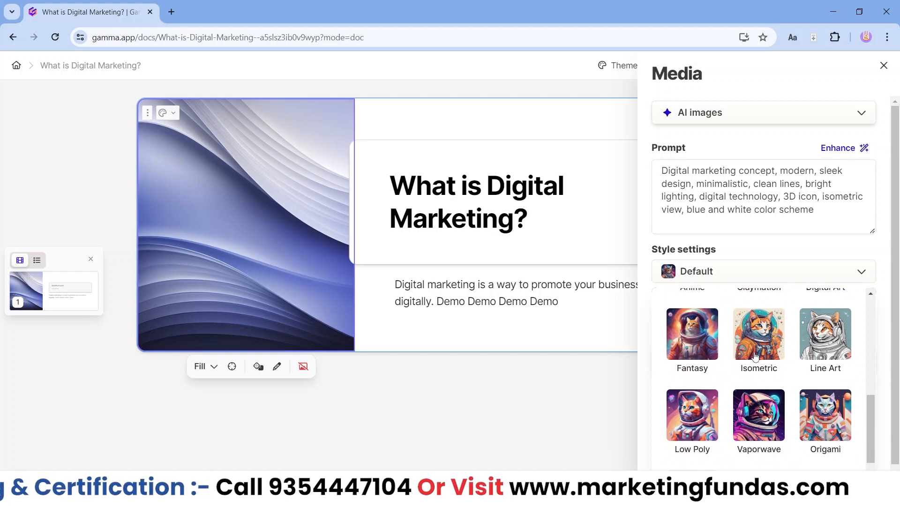
{"action": "left_click", "coordinate": [581, 419]}
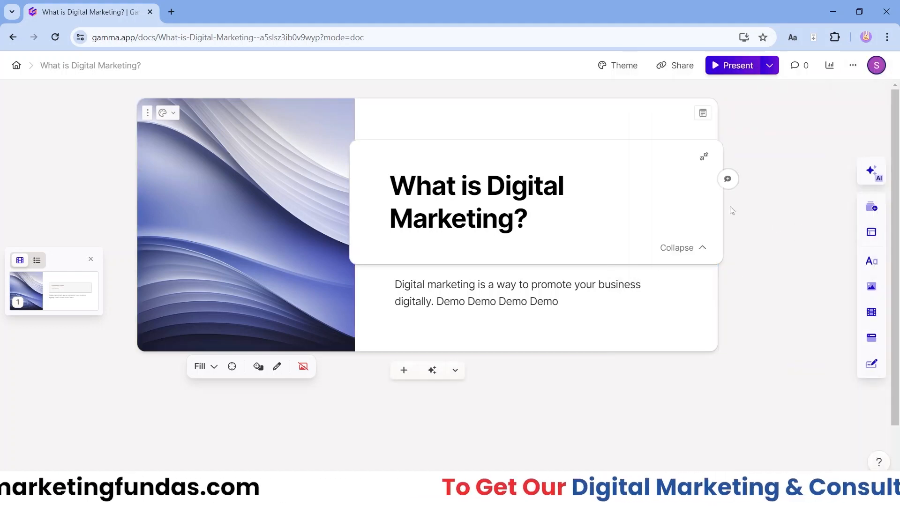
- Return to the home dashboard and start a new AI creation using the Generate method for one-line prompts
{"action": "left_click", "coordinate": [16, 66]}
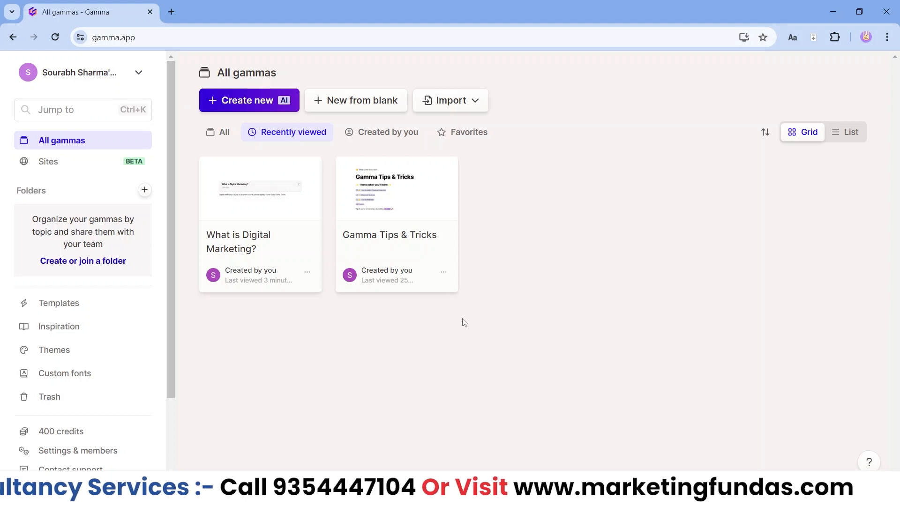
{"action": "left_click", "coordinate": [234, 104]}
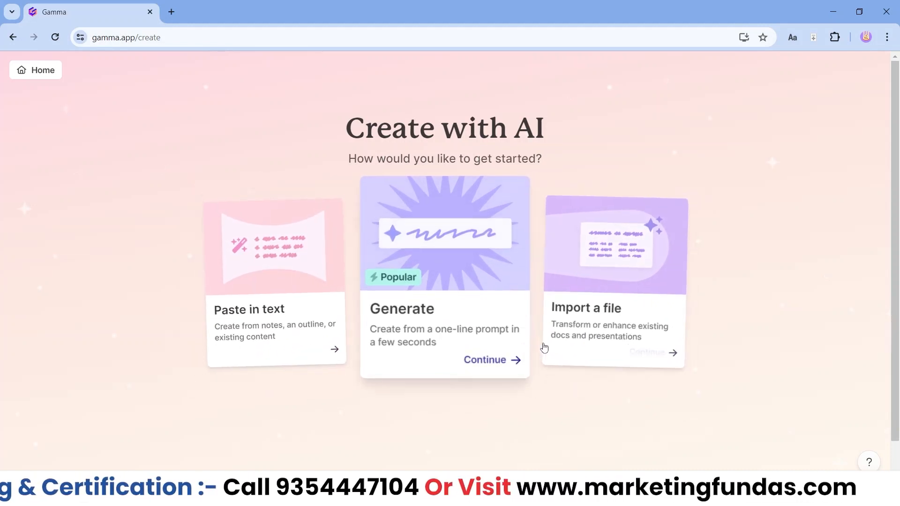
{"action": "left_click", "coordinate": [476, 334]}
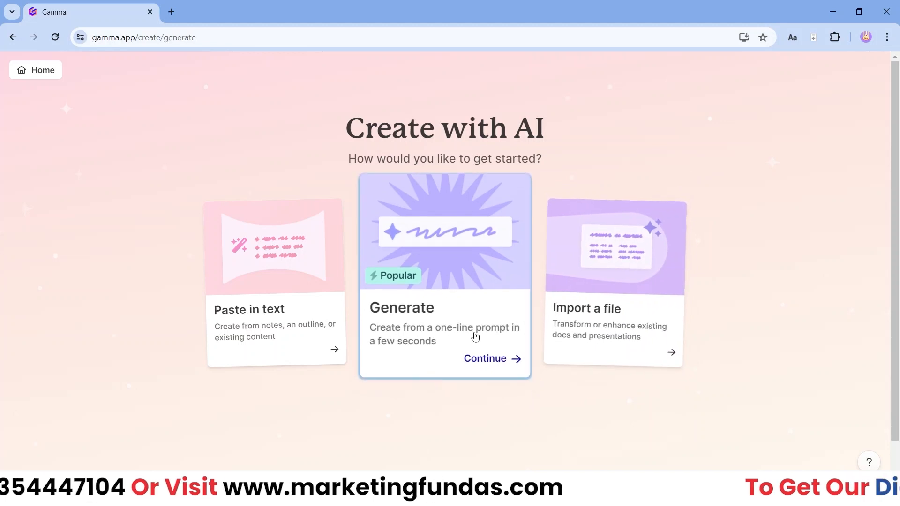
{"action": "scroll", "coordinate": [475, 328], "scroll_direction": "down", "scroll_amount": 3}
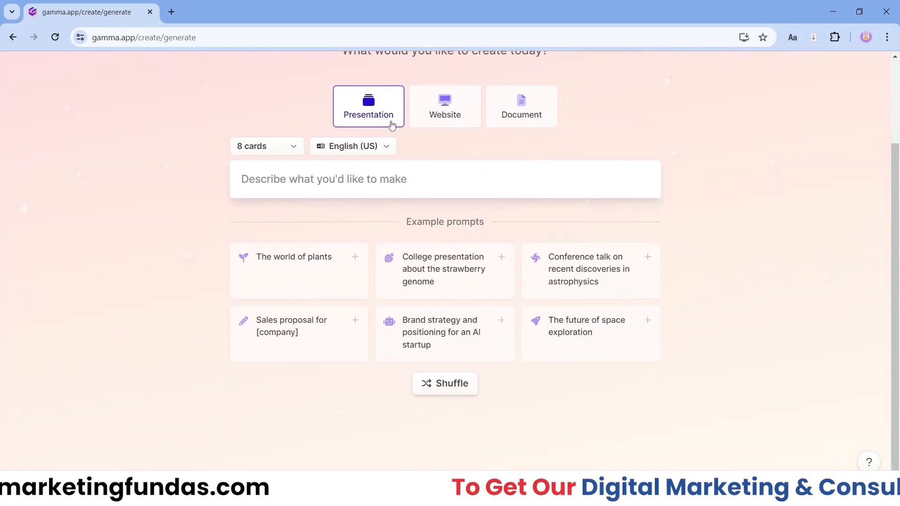
{"action": "scroll", "coordinate": [378, 122], "scroll_direction": "up", "scroll_amount": 2}
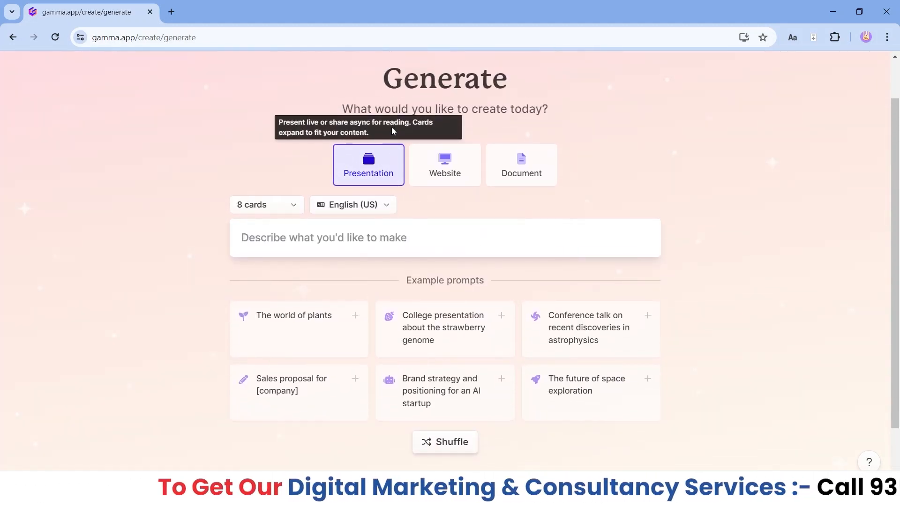
- Try the Website and Document output types, choose Presentation, and set its length to 10 cards
{"action": "left_click", "coordinate": [467, 165]}
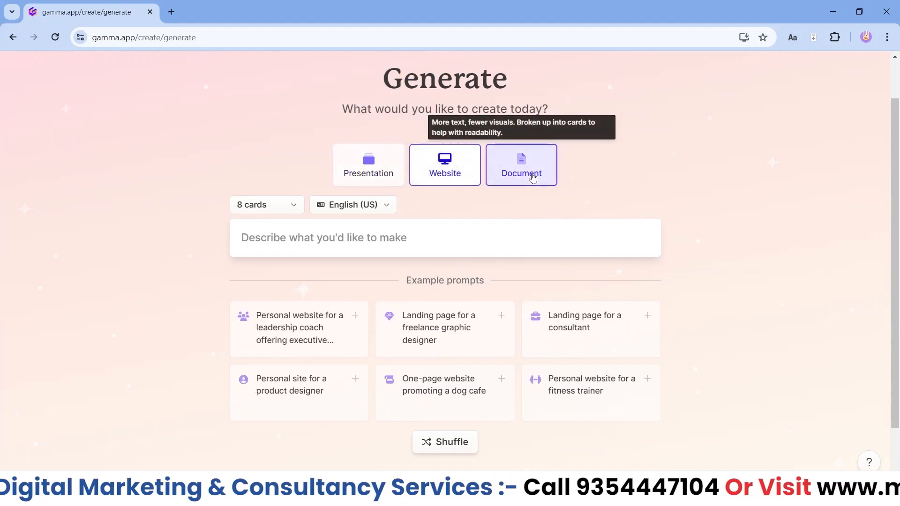
{"action": "left_click", "coordinate": [518, 169]}
{"action": "left_click", "coordinate": [350, 177]}
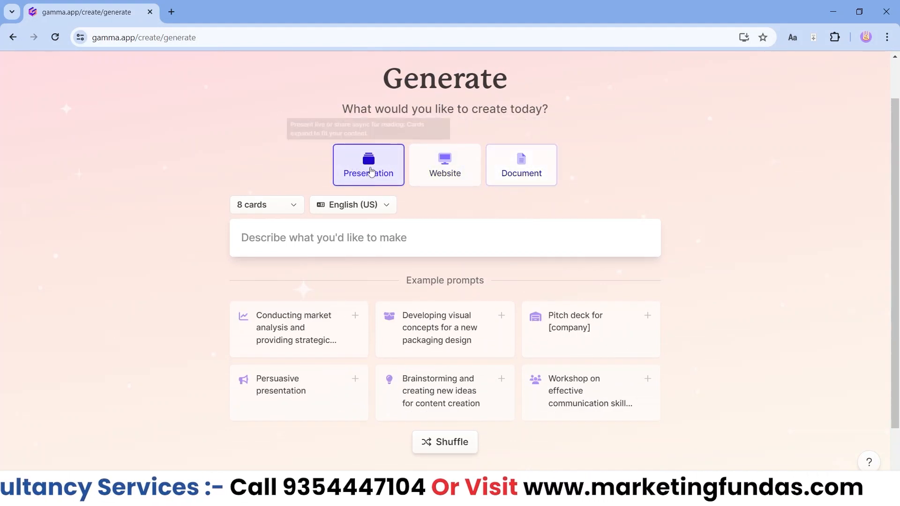
{"action": "left_click", "coordinate": [270, 207]}
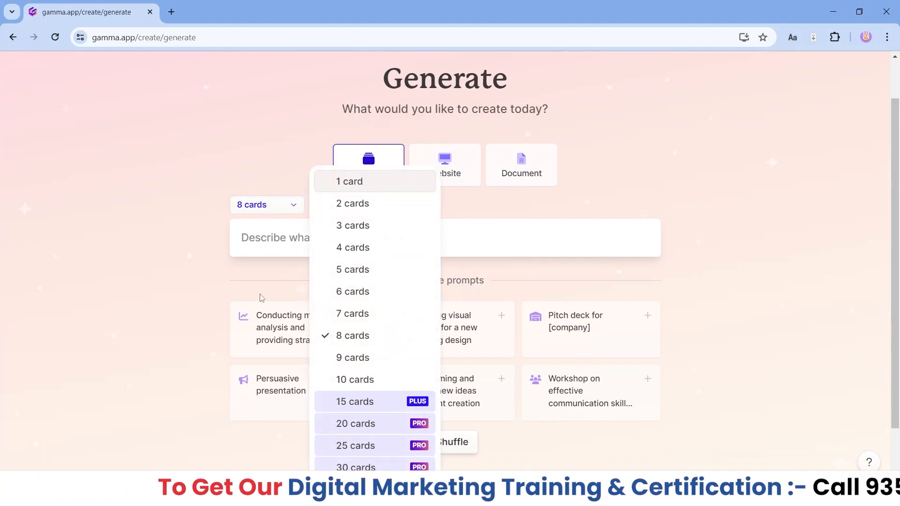
{"action": "left_click", "coordinate": [342, 380]}
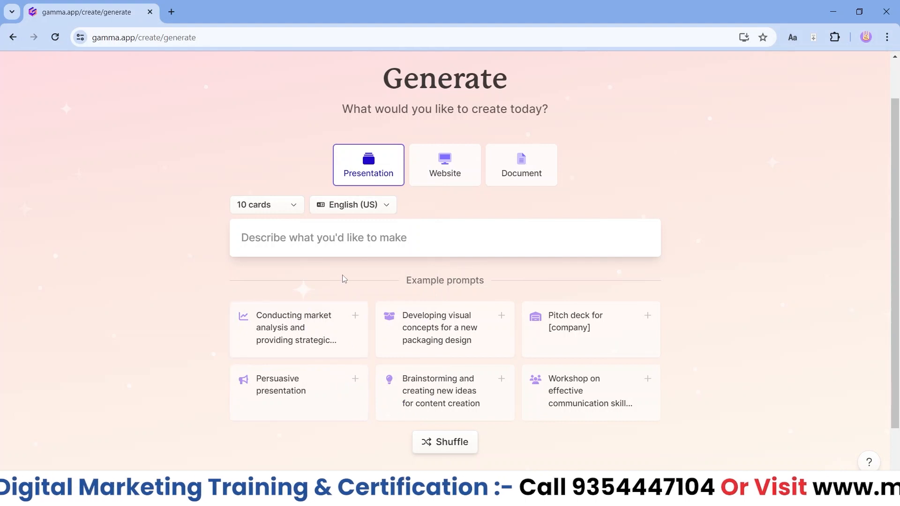
- Set the length of the new presentation to 8 cards
{"action": "scroll", "coordinate": [345, 281], "scroll_direction": "down", "scroll_amount": 2}
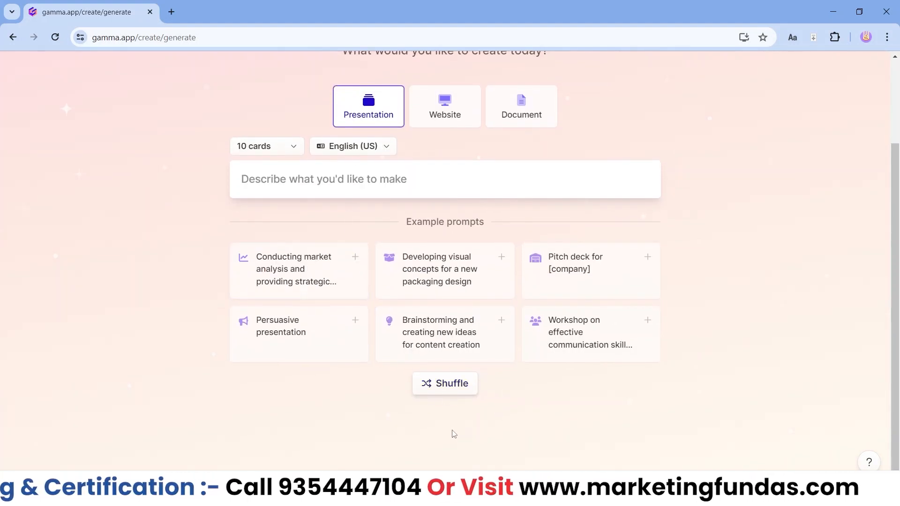
{"action": "scroll", "coordinate": [402, 257], "scroll_direction": "up", "scroll_amount": 2}
{"action": "left_click", "coordinate": [297, 205]}
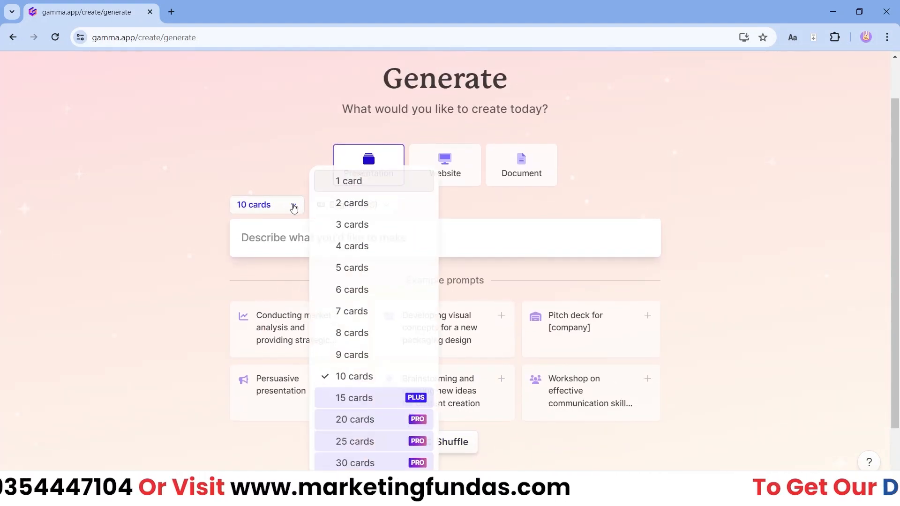
{"action": "left_click", "coordinate": [366, 339]}
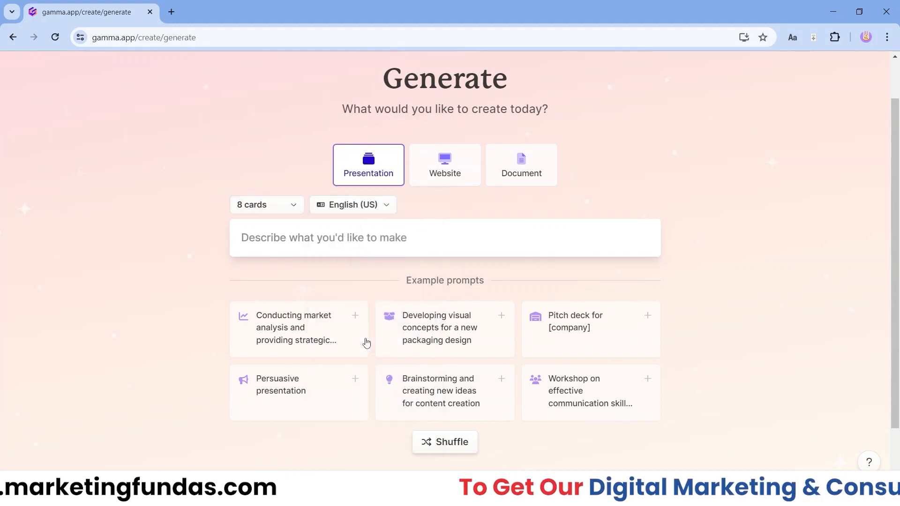
- Enter the prompt "What is Digital Marketing?" and generate the presentation outline from it
{"action": "left_click", "coordinate": [302, 237]}
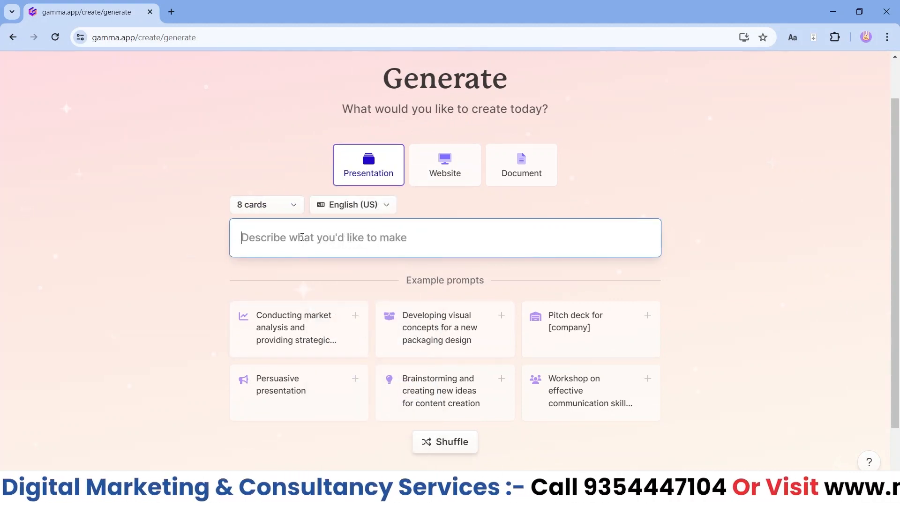
{"action": "type", "text": "Wha"}
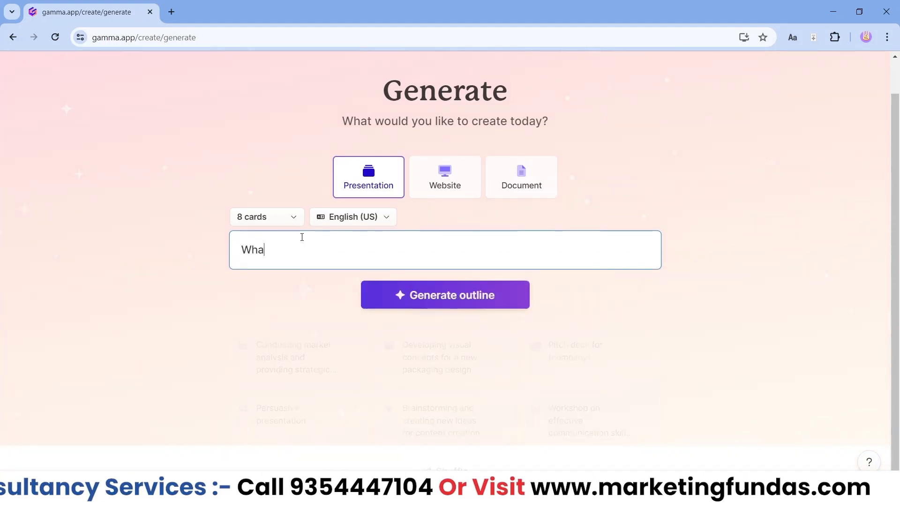
{"action": "type", "text": "t is Digita"}
{"action": "key", "text": "BackSpace"}
{"action": "type", "text": "igital"}
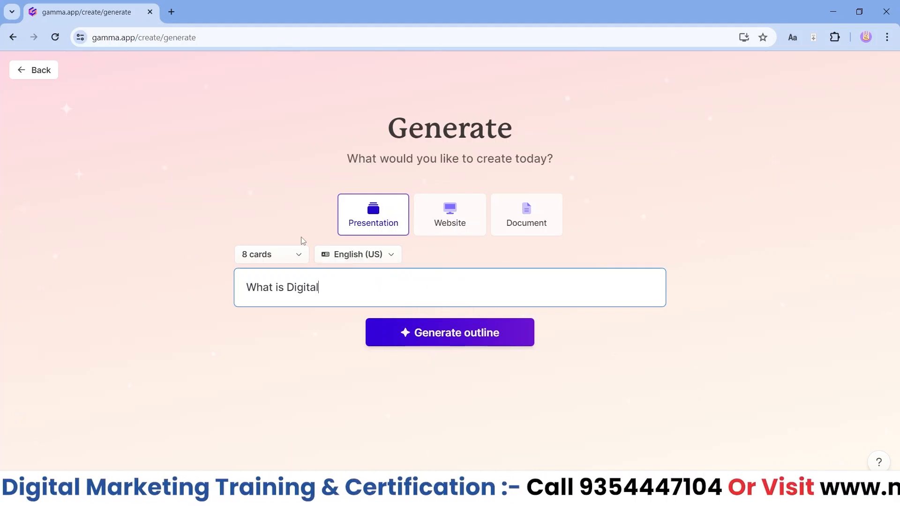
{"action": "type", "text": " Marketing"}
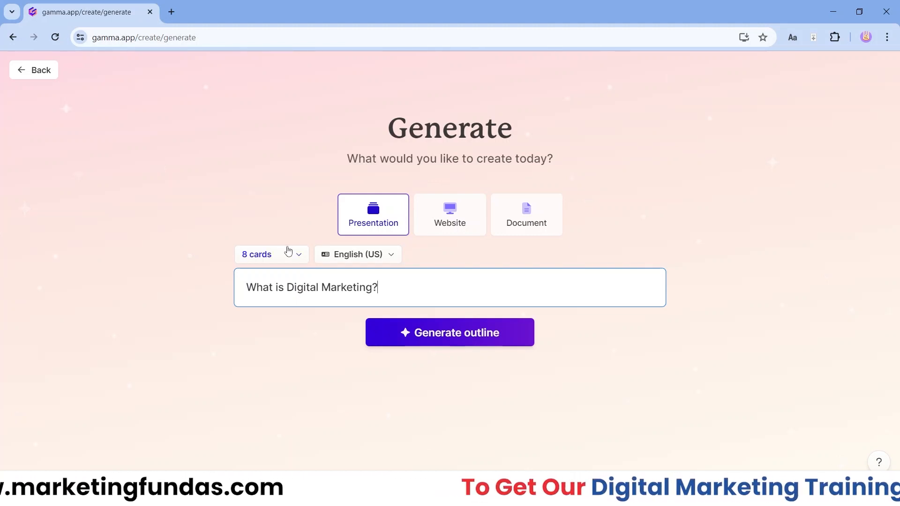
{"action": "left_click_drag", "start_coordinate": [387, 289], "coordinate": [241, 287]}
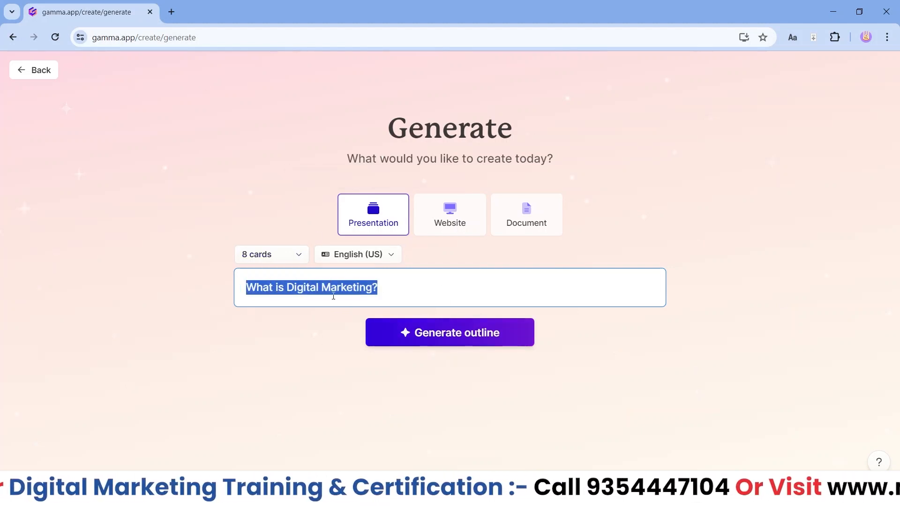
{"action": "left_click", "coordinate": [449, 335]}
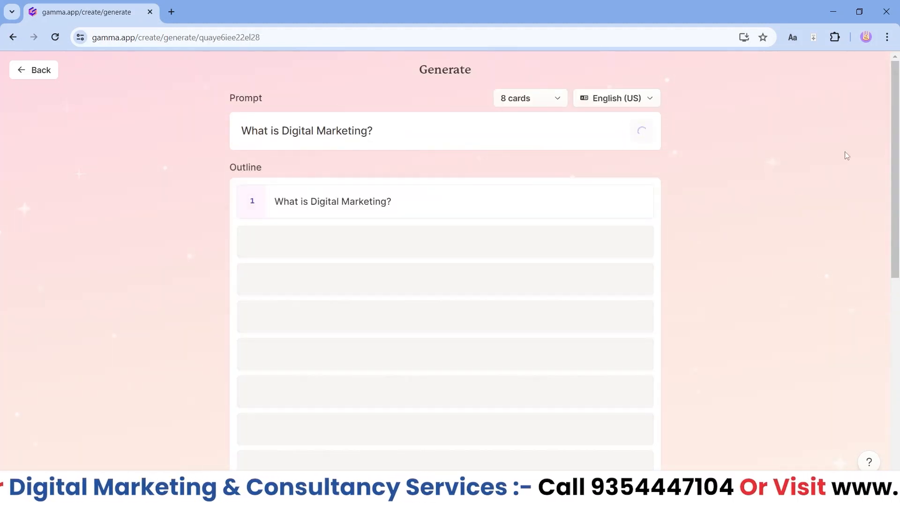
- Review the generated outline's card titles, the card-count choice and the settings below the outline
{"action": "left_click_drag", "start_coordinate": [899, 144], "coordinate": [899, 210]}
{"action": "scroll", "coordinate": [669, 247], "scroll_direction": "up", "scroll_amount": 1}
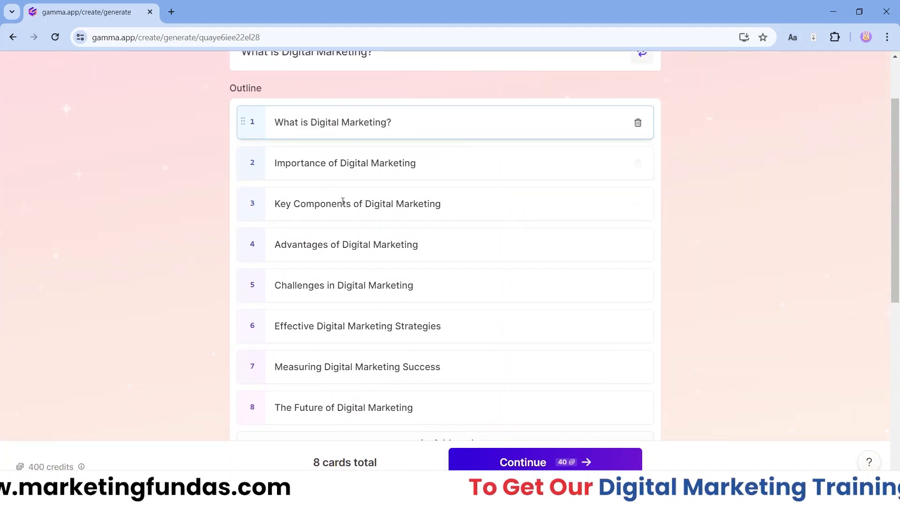
{"action": "scroll", "coordinate": [343, 210], "scroll_direction": "down", "scroll_amount": 3}
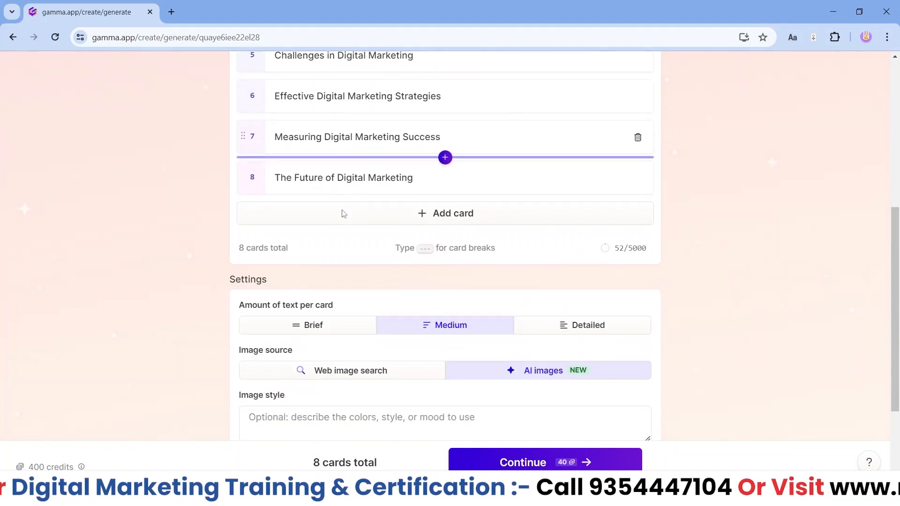
{"action": "left_click_drag", "start_coordinate": [898, 269], "coordinate": [897, 303]}
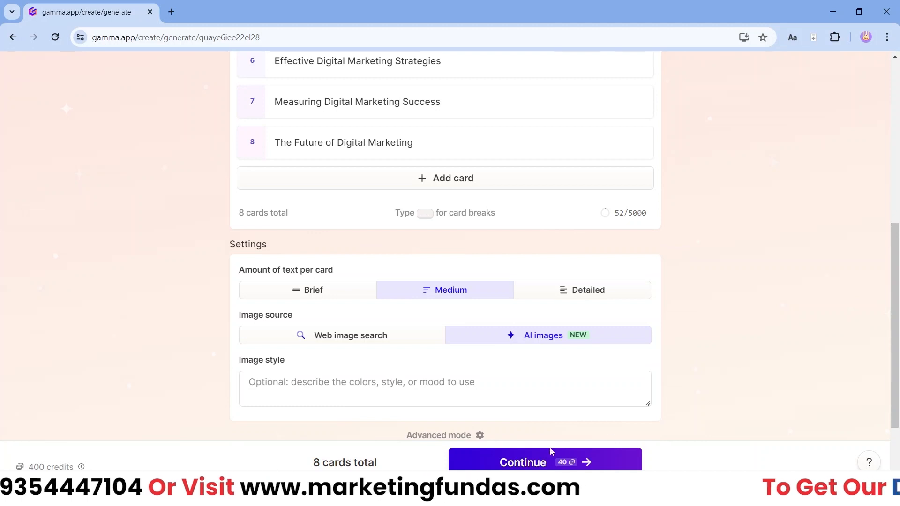
{"action": "scroll", "coordinate": [897, 281], "scroll_direction": "up", "scroll_amount": 2}
{"action": "scroll", "coordinate": [898, 277], "scroll_direction": "up", "scroll_amount": 4}
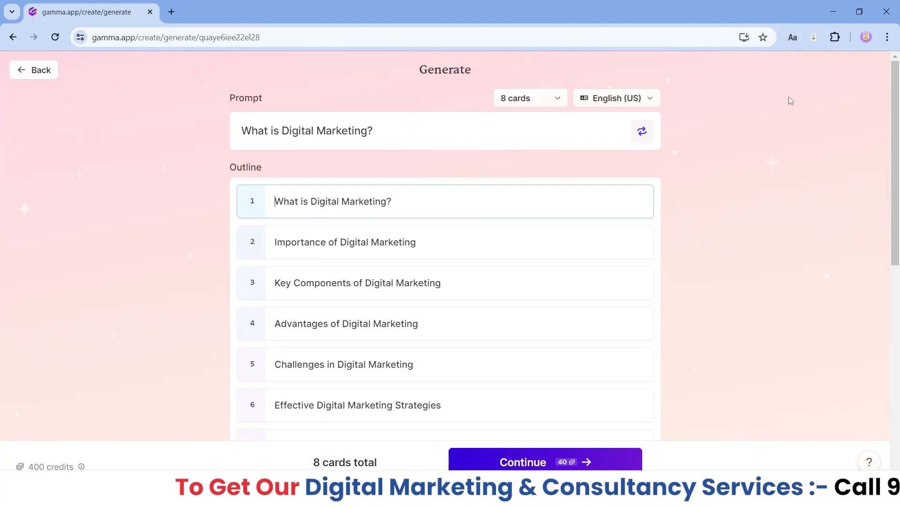
{"action": "left_click", "coordinate": [559, 101]}
{"action": "scroll", "coordinate": [769, 305], "scroll_direction": "down", "scroll_amount": 1}
{"action": "left_click", "coordinate": [685, 295]}
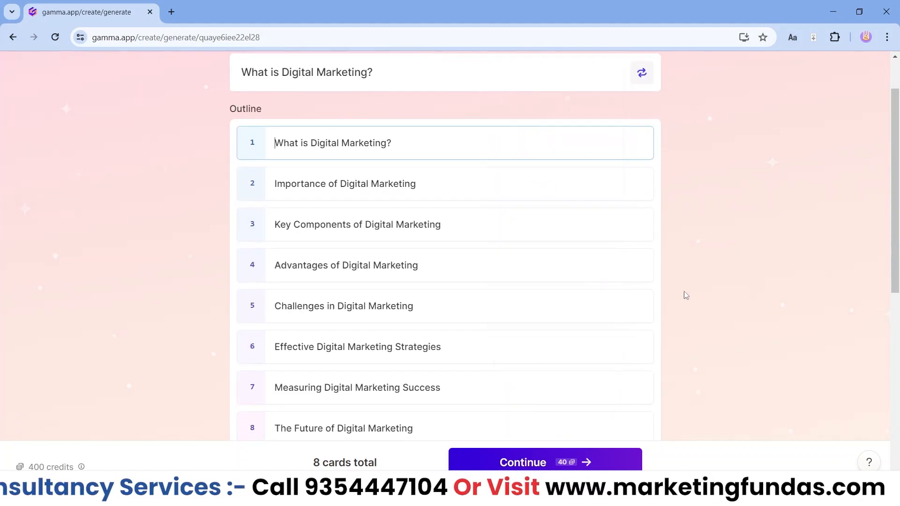
{"action": "left_click", "coordinate": [169, 224]}
{"action": "scroll", "coordinate": [209, 197], "scroll_direction": "down", "scroll_amount": 2}
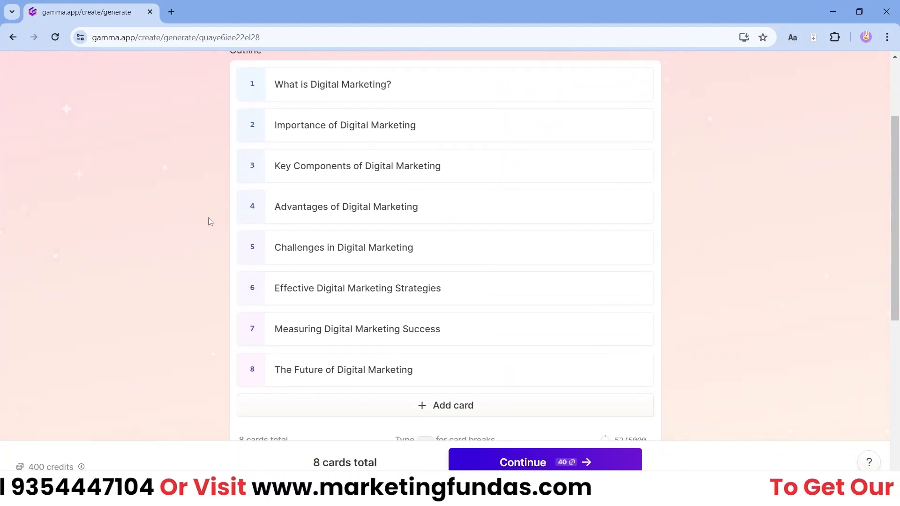
{"action": "scroll", "coordinate": [249, 312], "scroll_direction": "up", "scroll_amount": 1}
{"action": "scroll", "coordinate": [255, 110], "scroll_direction": "up", "scroll_amount": 1}
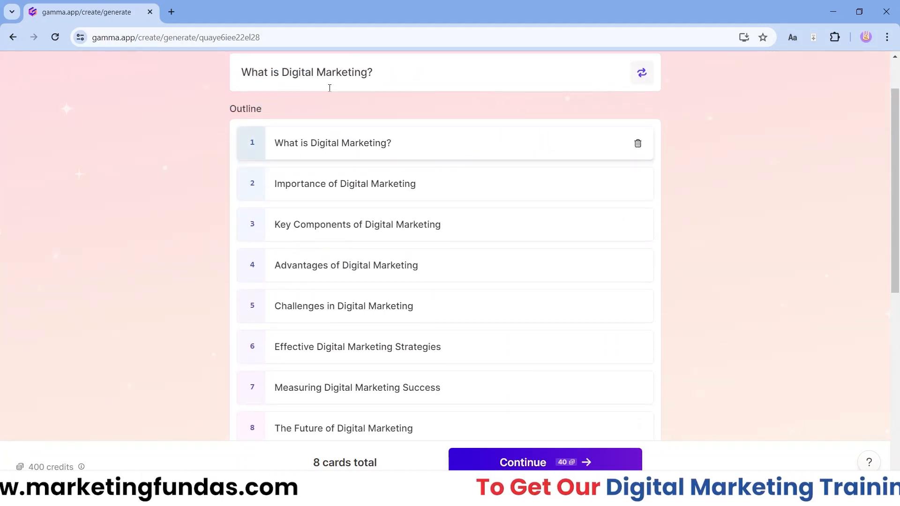
{"action": "mouse_move", "coordinate": [347, 161]}
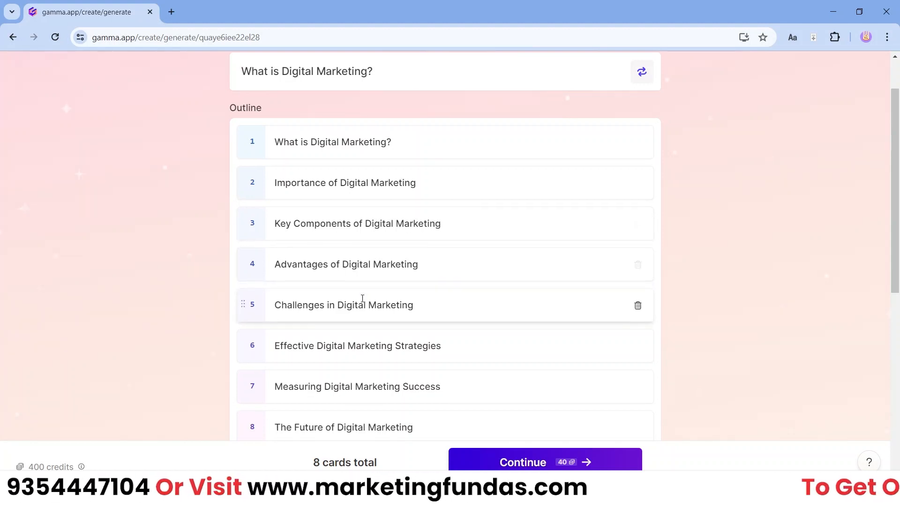
{"action": "scroll", "coordinate": [362, 306], "scroll_direction": "down", "scroll_amount": 1}
{"action": "scroll", "coordinate": [439, 293], "scroll_direction": "down", "scroll_amount": 1}
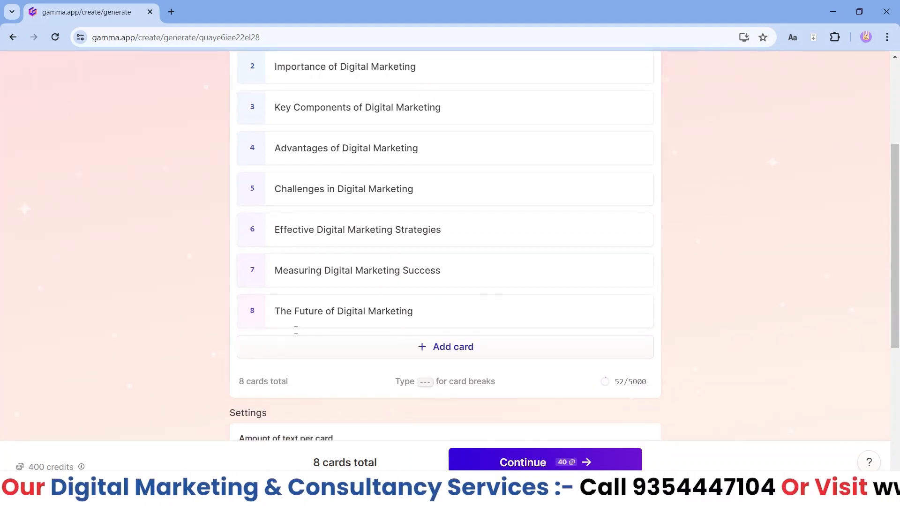
- Try the Brief and Detailed options for the amount of text per card, and return it to Medium
{"action": "left_click_drag", "start_coordinate": [899, 251], "coordinate": [887, 302]}
{"action": "scroll", "coordinate": [483, 251], "scroll_direction": "down", "scroll_amount": 4}
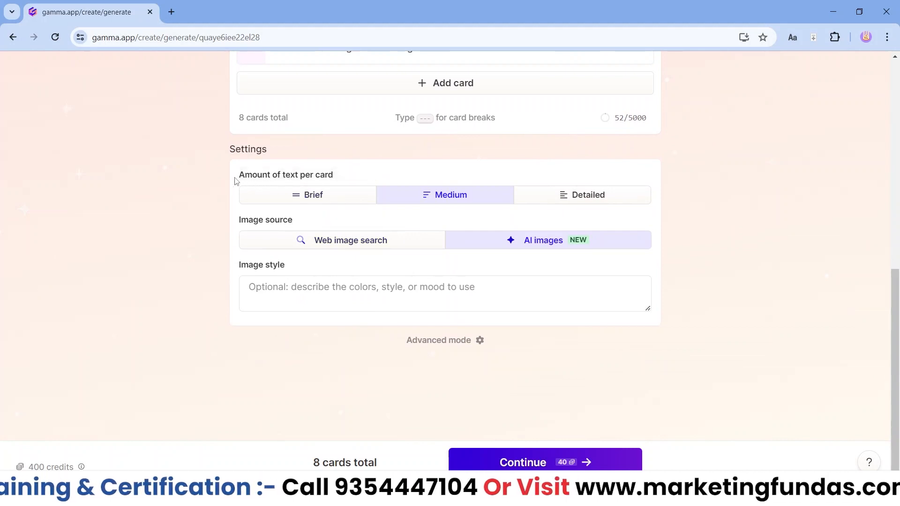
{"action": "left_click_drag", "start_coordinate": [237, 178], "coordinate": [342, 177]}
{"action": "left_click", "coordinate": [370, 176]}
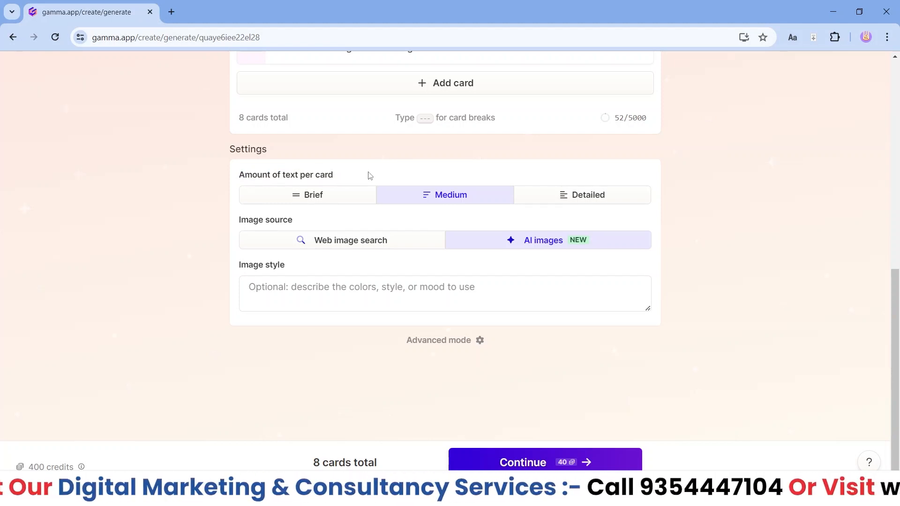
{"action": "scroll", "coordinate": [370, 175], "scroll_direction": "up", "scroll_amount": 1}
{"action": "scroll", "coordinate": [370, 176], "scroll_direction": "down", "scroll_amount": 1}
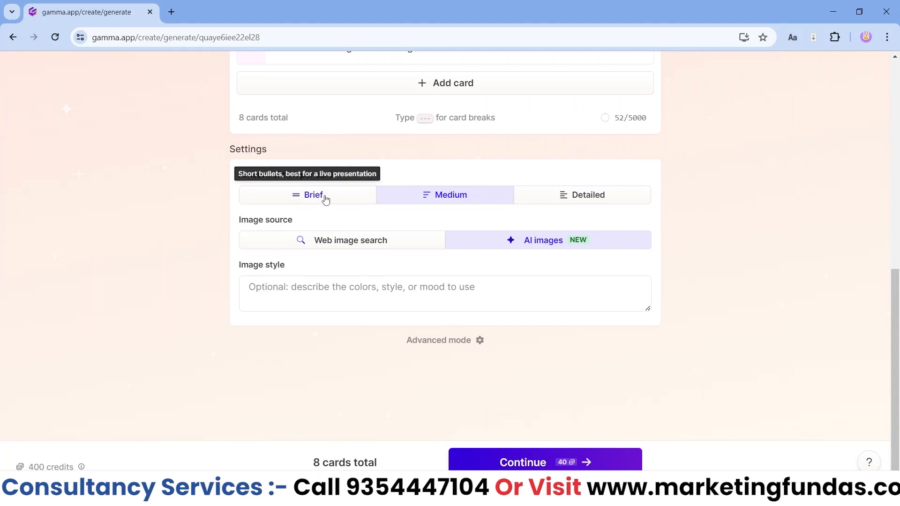
{"action": "left_click", "coordinate": [323, 196]}
{"action": "left_click", "coordinate": [410, 200]}
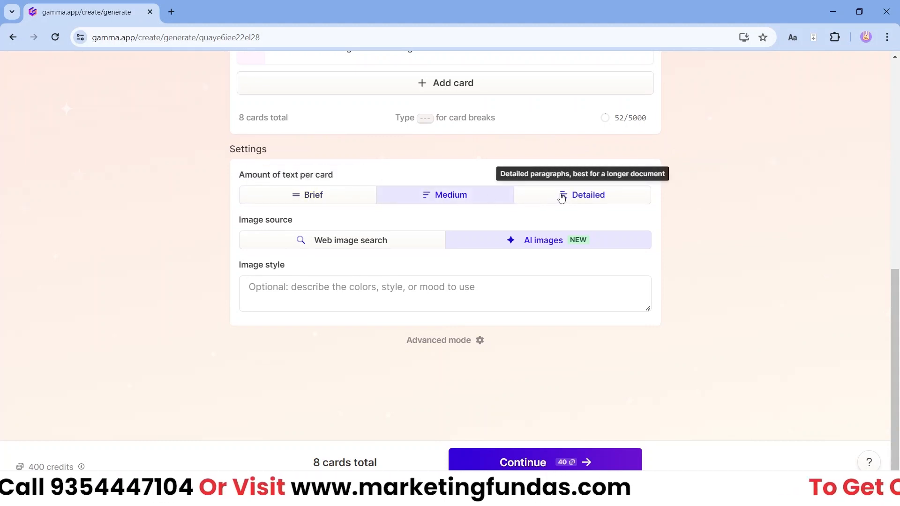
{"action": "left_click", "coordinate": [562, 196]}
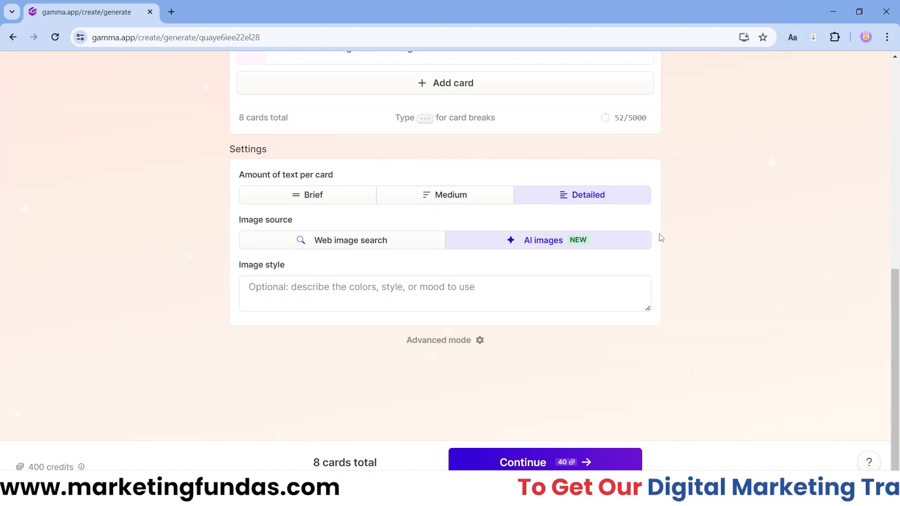
{"action": "left_click", "coordinate": [423, 197]}
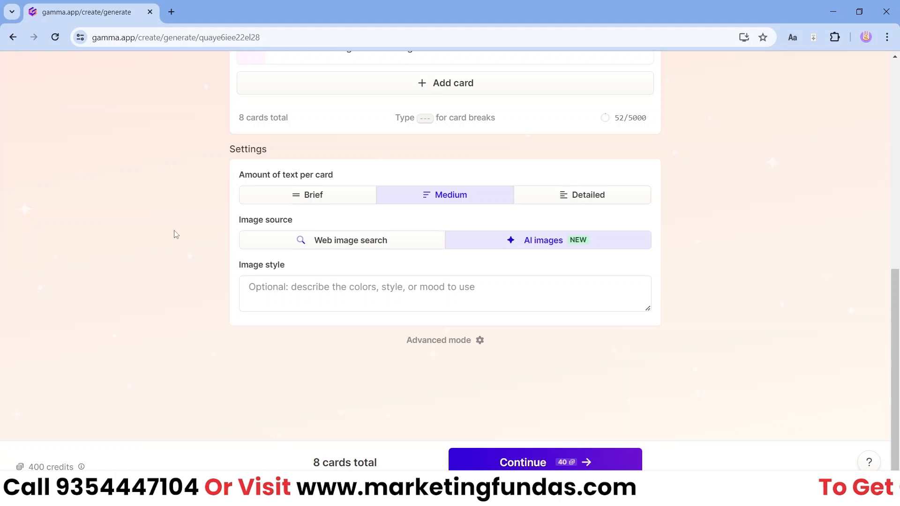
- Try Web image search as the image source, inspect its image license options, and switch back to AI images
{"action": "left_click_drag", "start_coordinate": [236, 222], "coordinate": [299, 226]}
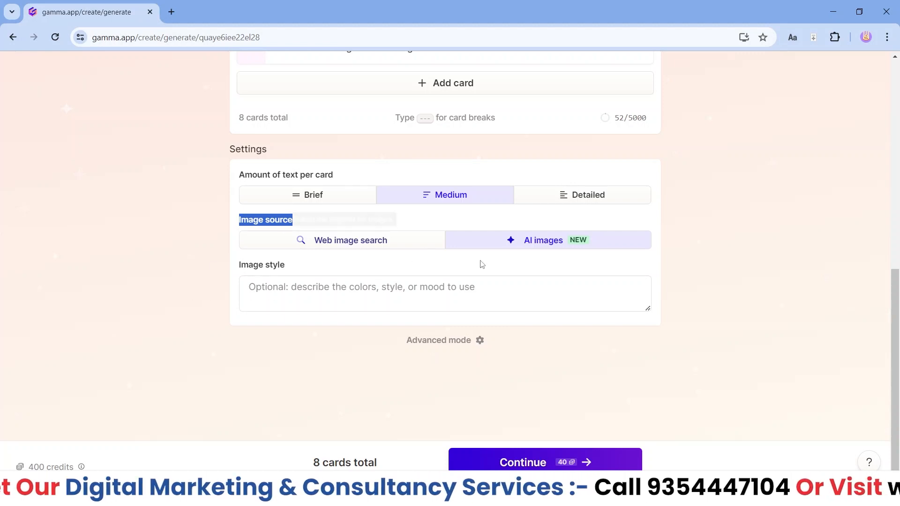
{"action": "scroll", "coordinate": [496, 247], "scroll_direction": "up", "scroll_amount": 1}
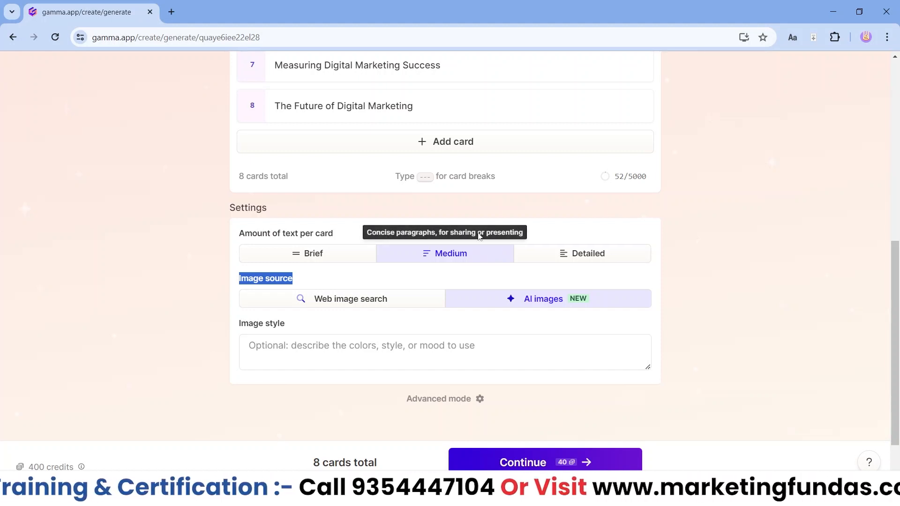
{"action": "left_click", "coordinate": [357, 306]}
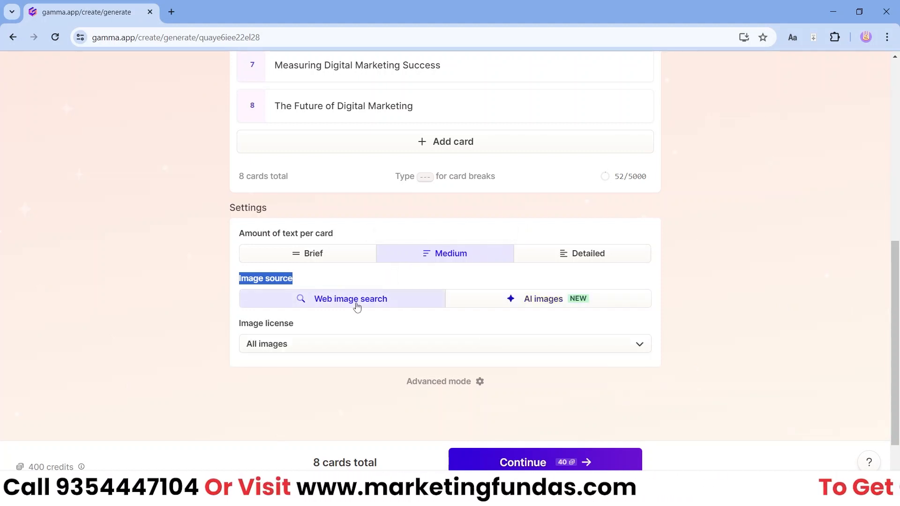
{"action": "left_click", "coordinate": [287, 344]}
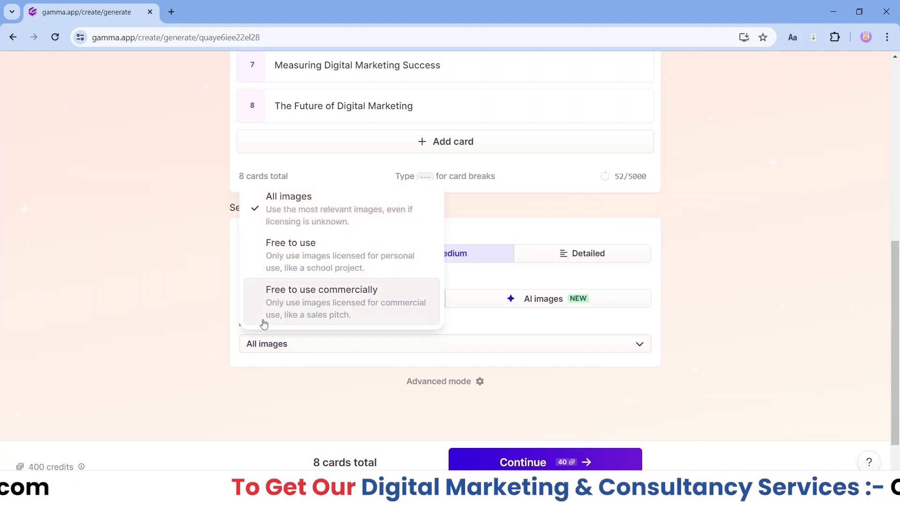
{"action": "left_click", "coordinate": [148, 333]}
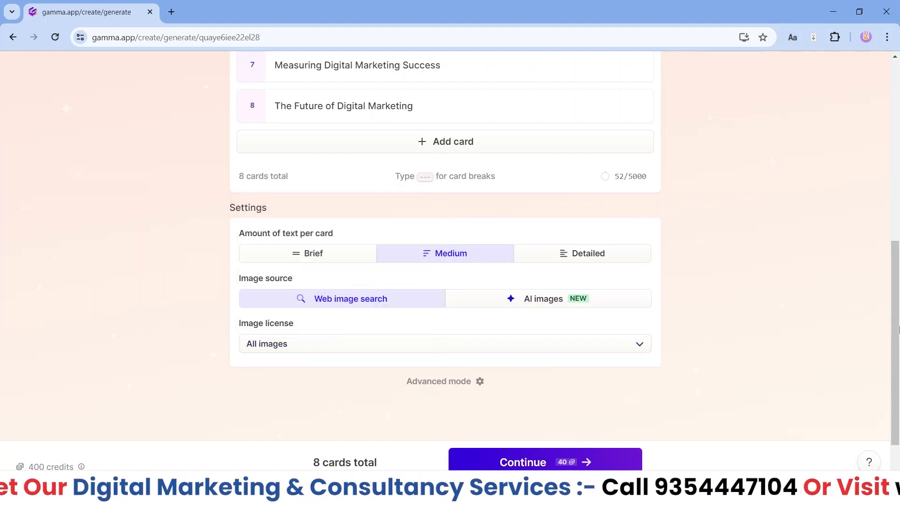
{"action": "scroll", "coordinate": [899, 330], "scroll_direction": "down", "scroll_amount": 1}
{"action": "left_click", "coordinate": [319, 294]}
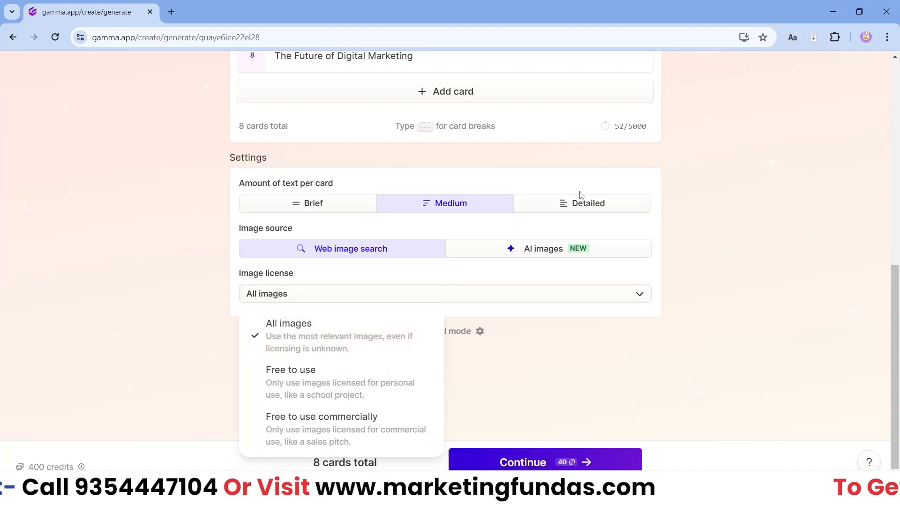
{"action": "left_click", "coordinate": [531, 250]}
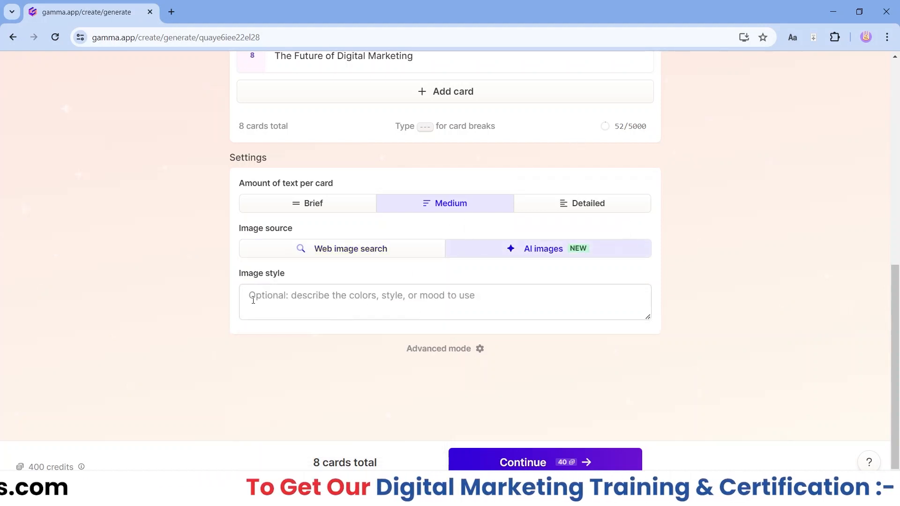
- Leave the optional image style description empty and open the outline in Advanced mode
{"action": "left_click", "coordinate": [373, 303]}
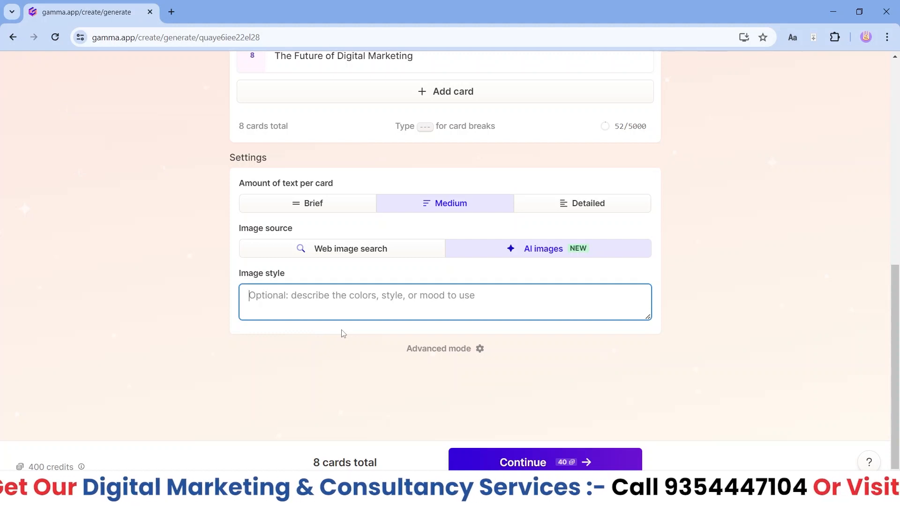
{"action": "type", "text": "``"}
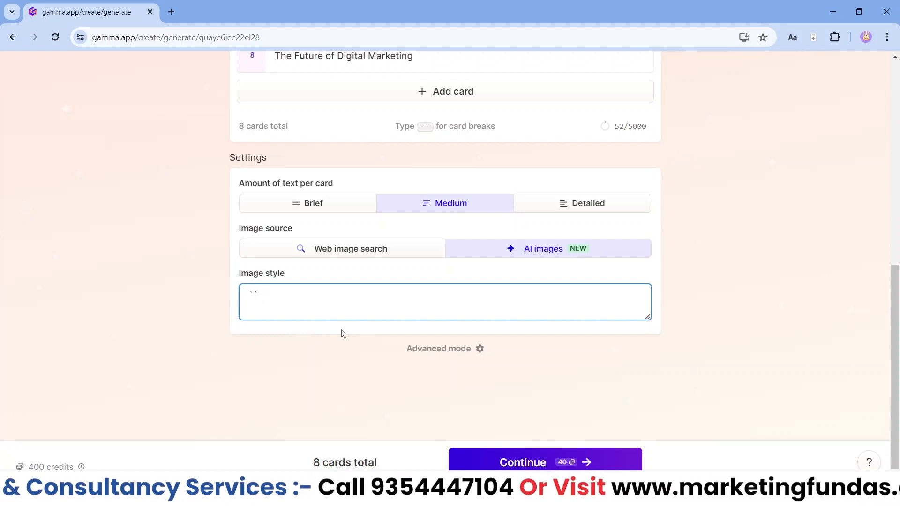
{"action": "key", "text": "BackSpace"}
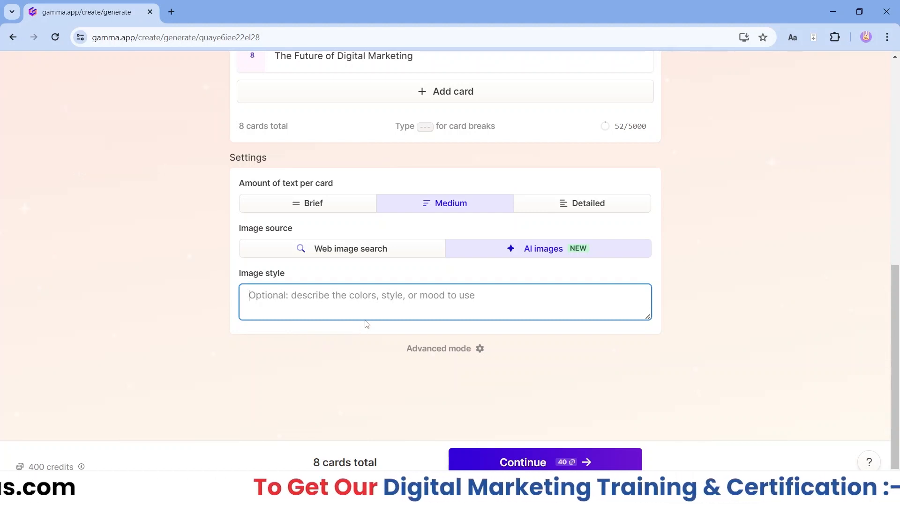
{"action": "left_click", "coordinate": [461, 354]}
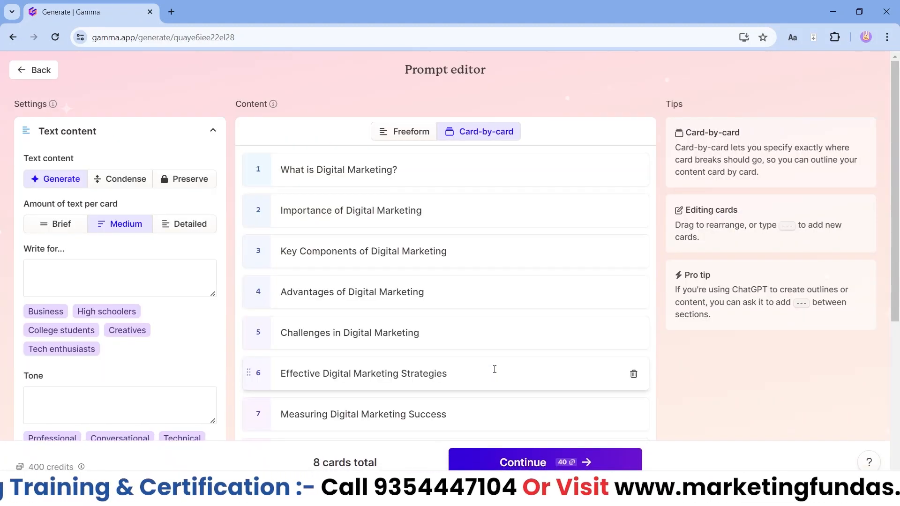
- Look through the prompt editor's text content, image and format settings and the eight outline cards
{"action": "left_click_drag", "start_coordinate": [896, 103], "coordinate": [884, 263]}
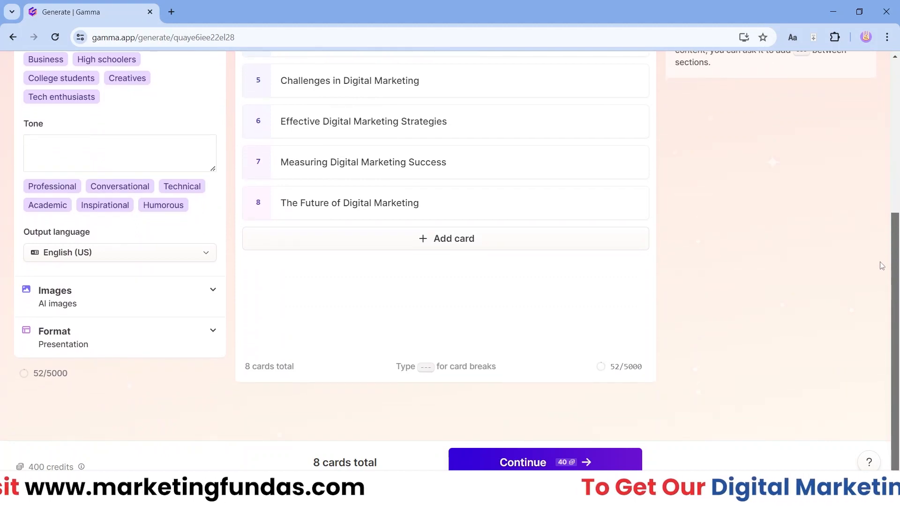
{"action": "left_click_drag", "start_coordinate": [896, 227], "coordinate": [898, 88]}
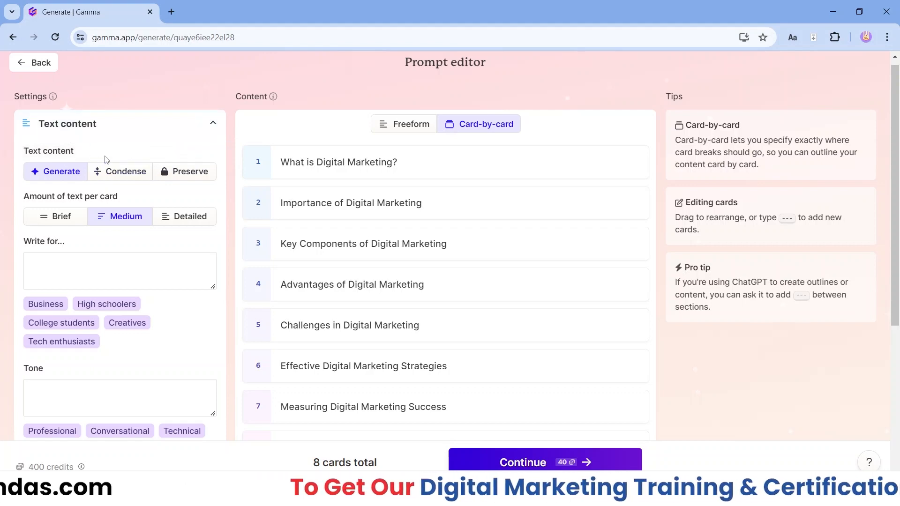
{"action": "scroll", "coordinate": [105, 155], "scroll_direction": "down", "scroll_amount": 5}
{"action": "scroll", "coordinate": [105, 160], "scroll_direction": "up", "scroll_amount": 4}
{"action": "scroll", "coordinate": [105, 160], "scroll_direction": "up", "scroll_amount": 1}
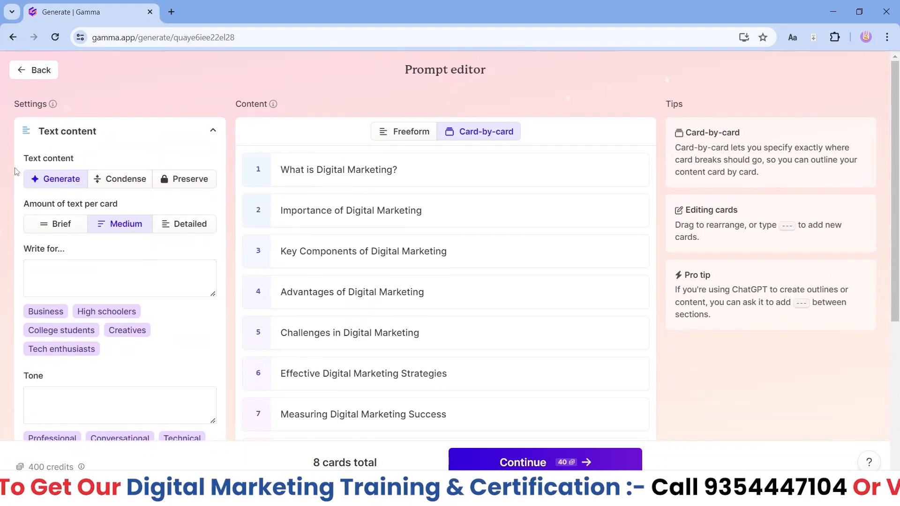
{"action": "left_click", "coordinate": [143, 132]}
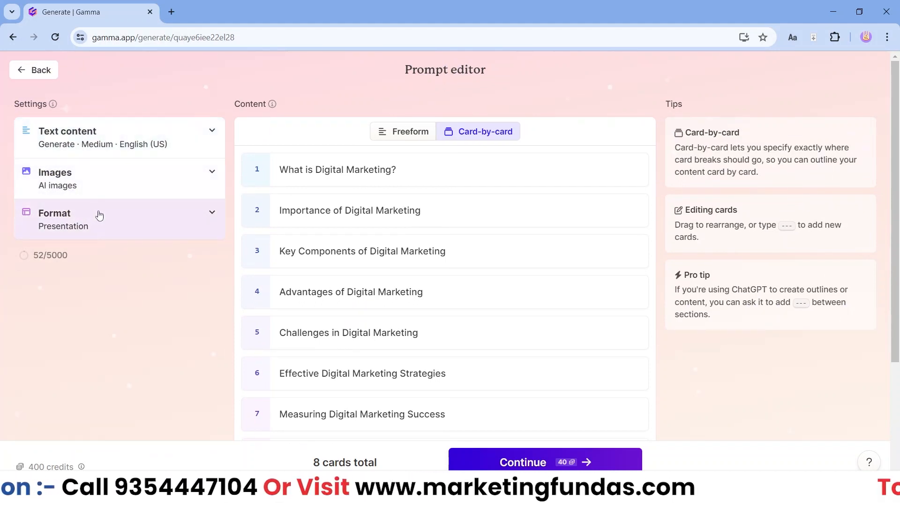
{"action": "left_click", "coordinate": [128, 142]}
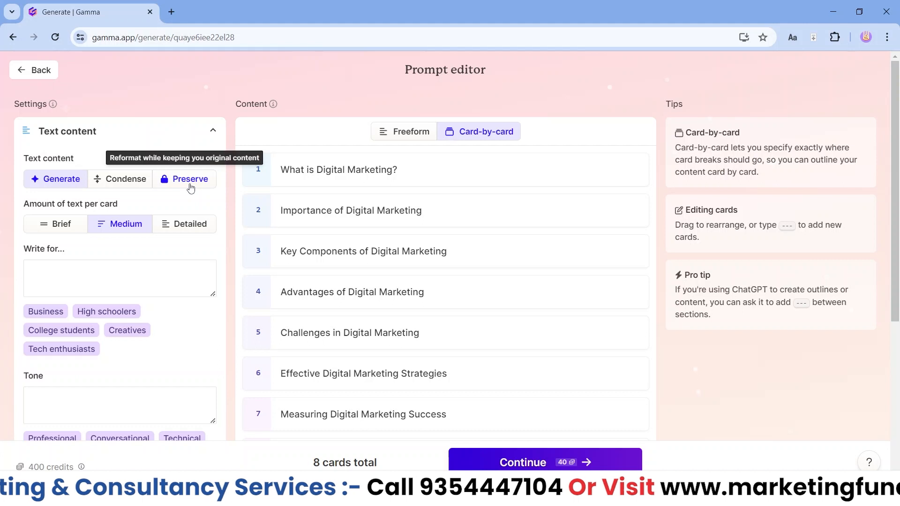
- Try the Condense and Preserve modes for the text content, and return it to Generate
{"action": "left_click", "coordinate": [60, 179]}
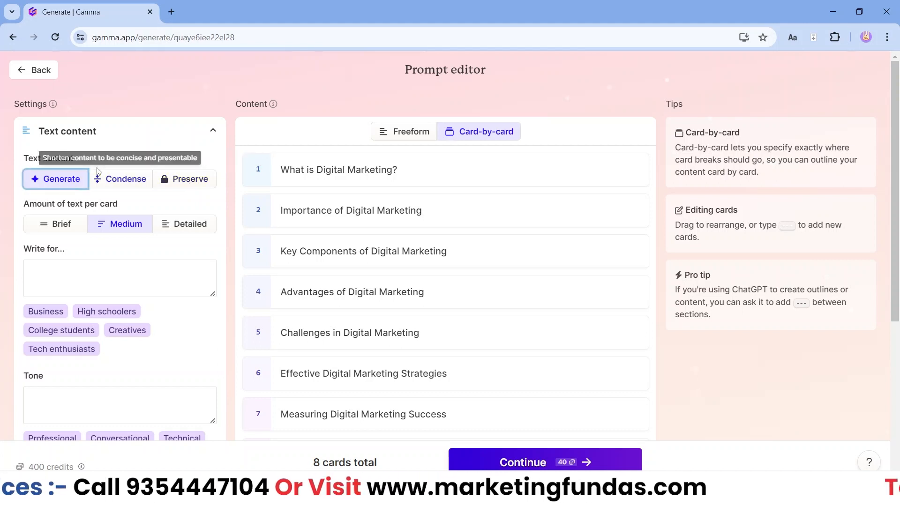
{"action": "left_click", "coordinate": [134, 182]}
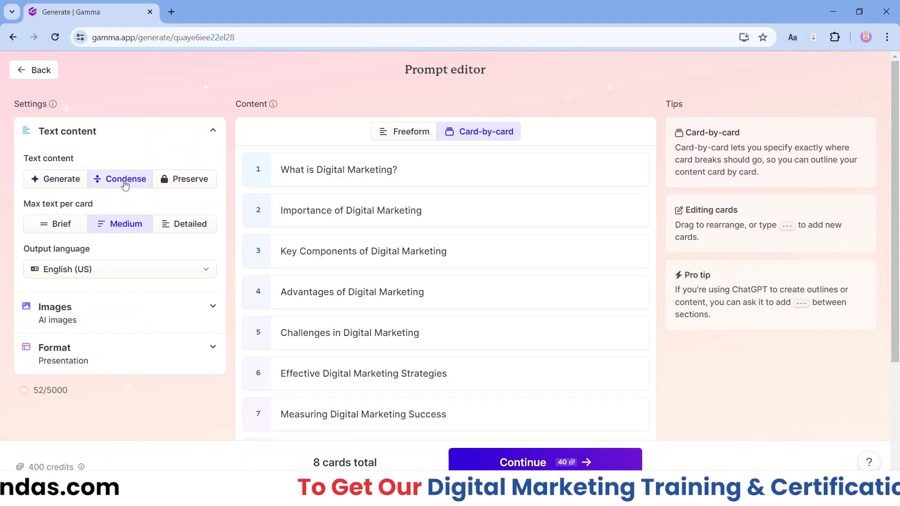
{"action": "left_click", "coordinate": [165, 182]}
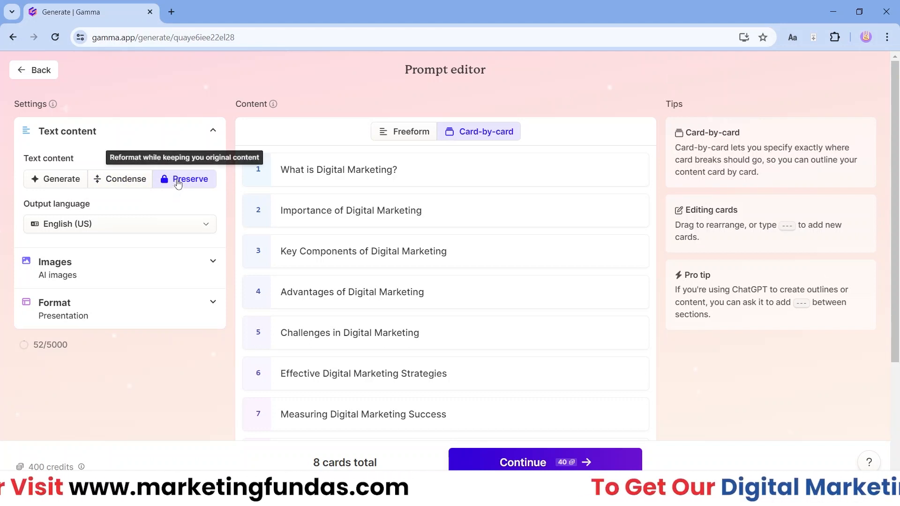
{"action": "left_click", "coordinate": [44, 184]}
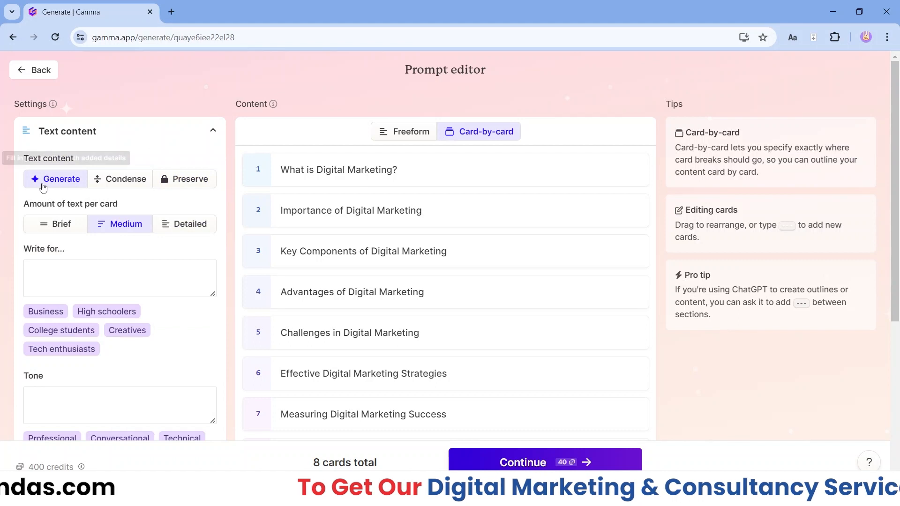
- Fill the Write for setting with the Business audience suggestion, "Professionals in various industries"
{"action": "left_click_drag", "start_coordinate": [30, 207], "coordinate": [131, 205]}
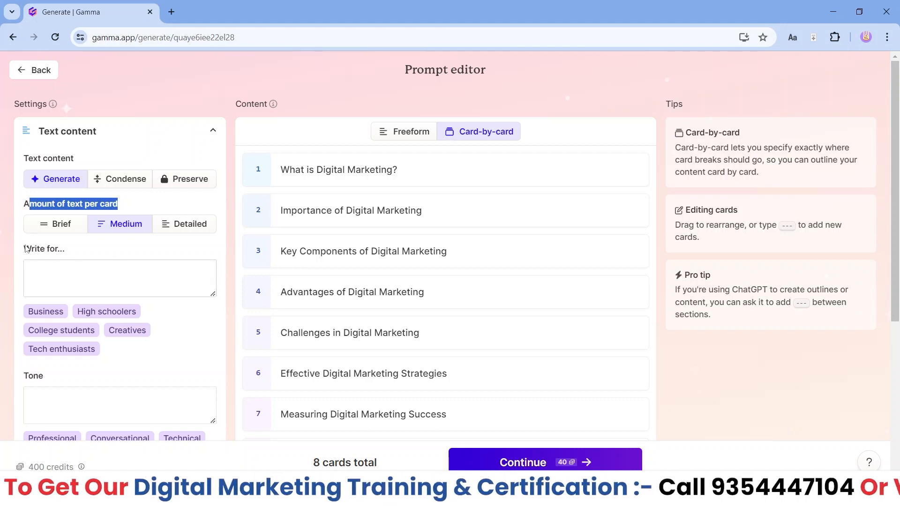
{"action": "scroll", "coordinate": [115, 254], "scroll_direction": "down", "scroll_amount": 2}
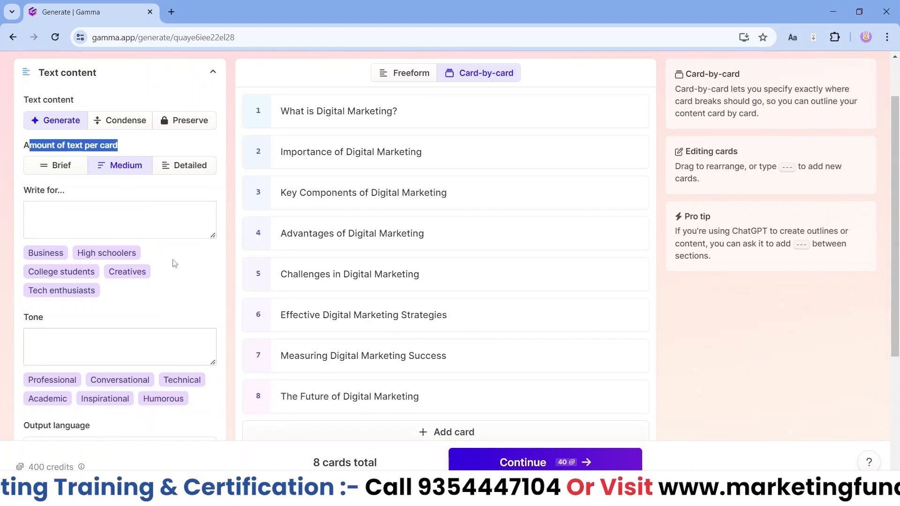
{"action": "left_click", "coordinate": [191, 277]}
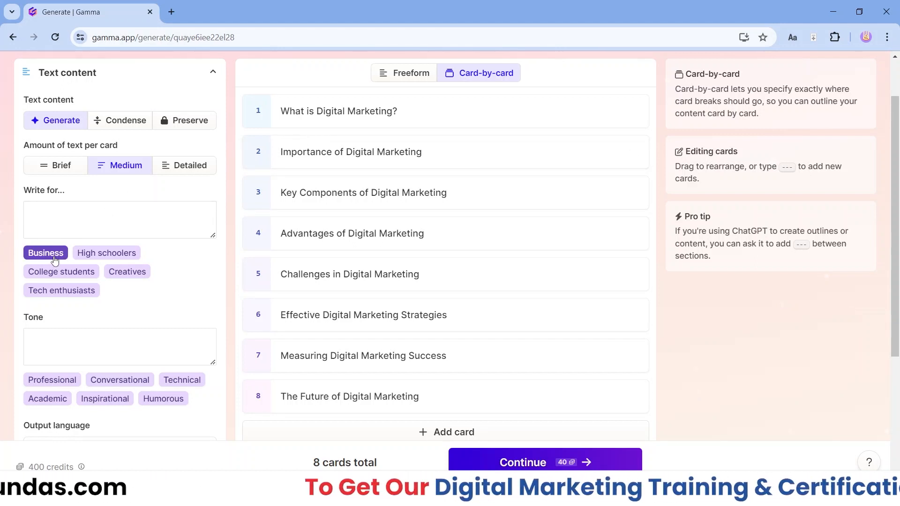
{"action": "left_click", "coordinate": [99, 256]}
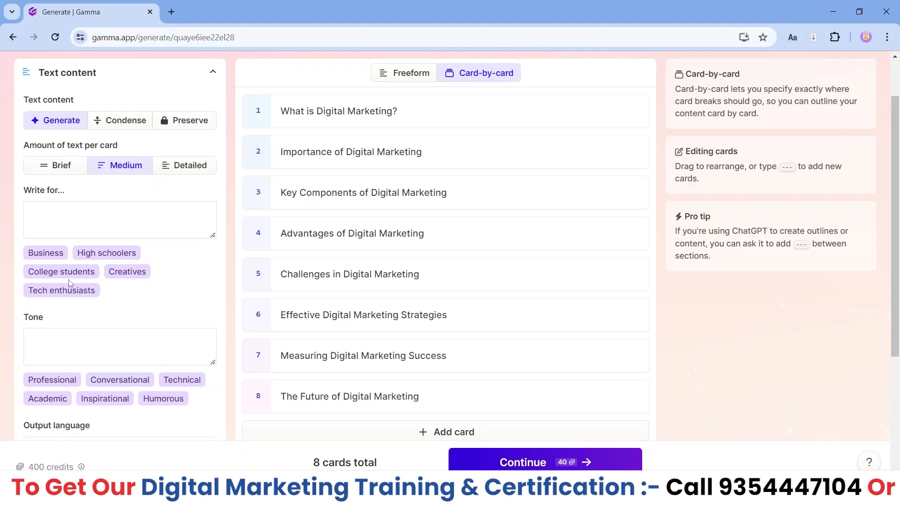
{"action": "left_click", "coordinate": [132, 274]}
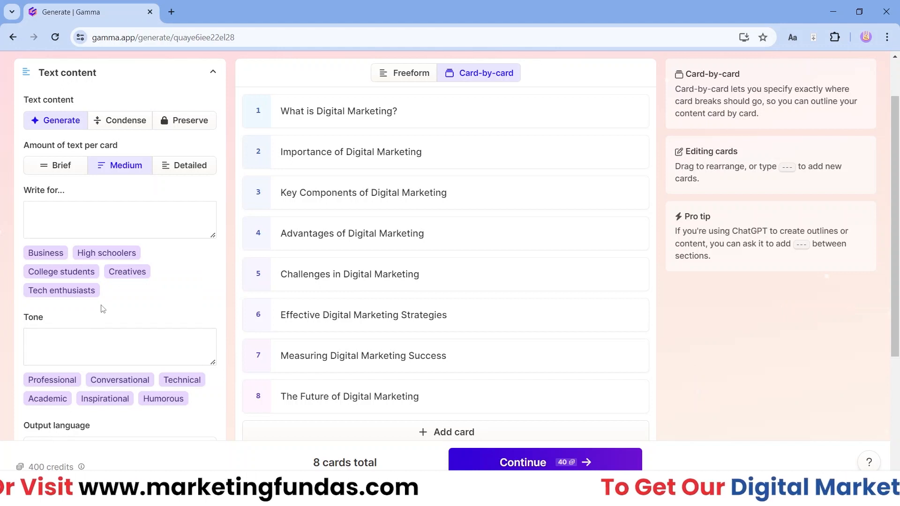
{"action": "left_click", "coordinate": [37, 254]}
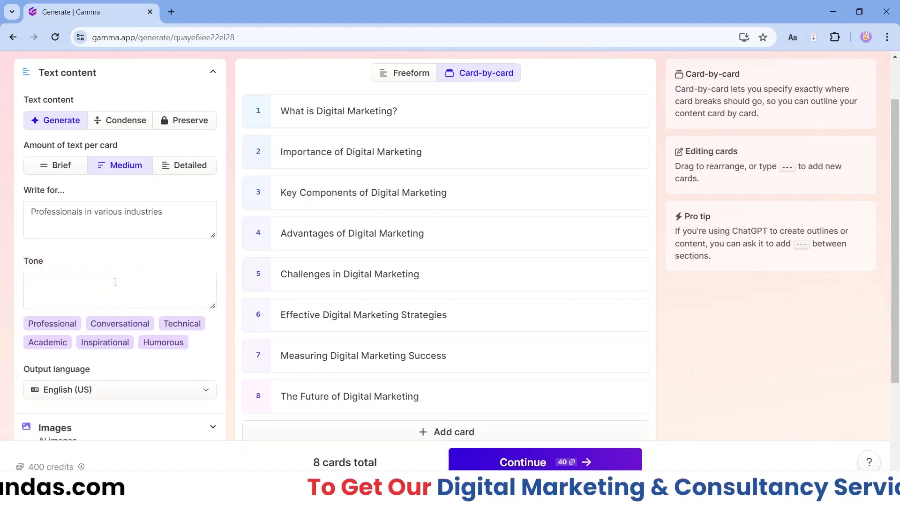
{"action": "left_click", "coordinate": [120, 219]}
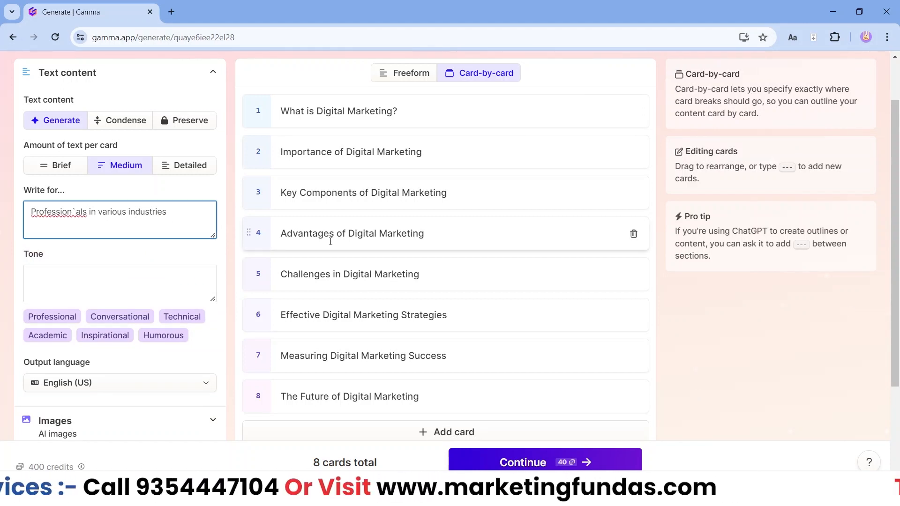
- Clear the stray character from the tone and apply the Professional suggestion, "Clear persuasive writing, appropriate for a business context"
{"action": "left_click", "coordinate": [62, 259]}
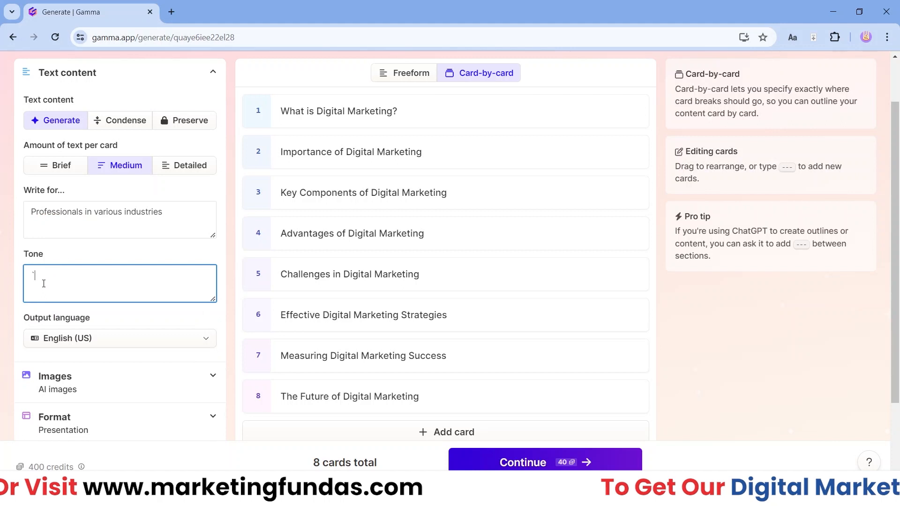
{"action": "key", "text": "BackSpace"}
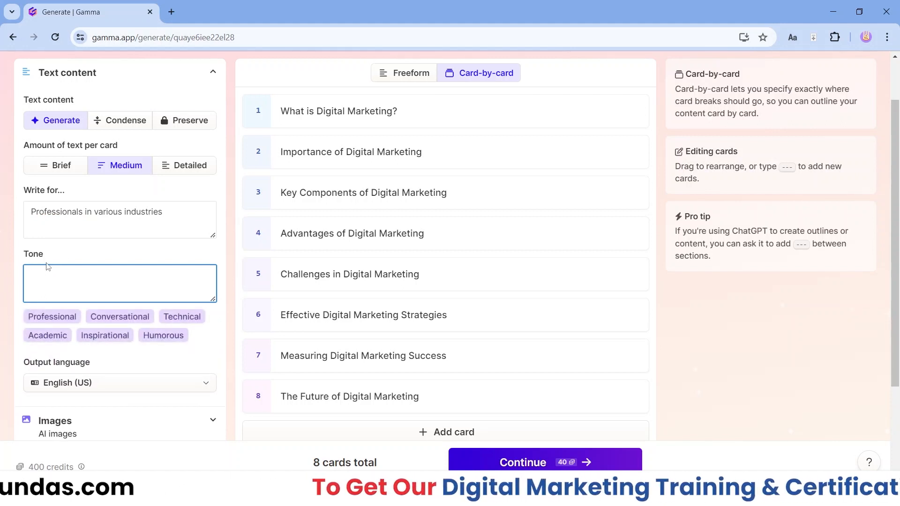
{"action": "left_click", "coordinate": [160, 317]}
{"action": "scroll", "coordinate": [159, 319], "scroll_direction": "up", "scroll_amount": 1}
{"action": "scroll", "coordinate": [161, 320], "scroll_direction": "down", "scroll_amount": 1}
{"action": "scroll", "coordinate": [160, 321], "scroll_direction": "up", "scroll_amount": 1}
{"action": "scroll", "coordinate": [161, 321], "scroll_direction": "down", "scroll_amount": 1}
{"action": "scroll", "coordinate": [161, 321], "scroll_direction": "up", "scroll_amount": 1}
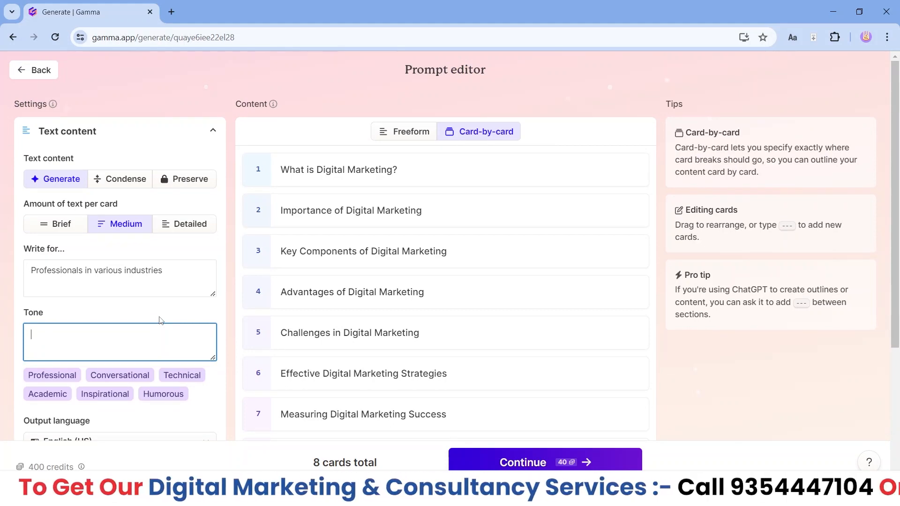
{"action": "scroll", "coordinate": [149, 312], "scroll_direction": "down", "scroll_amount": 4}
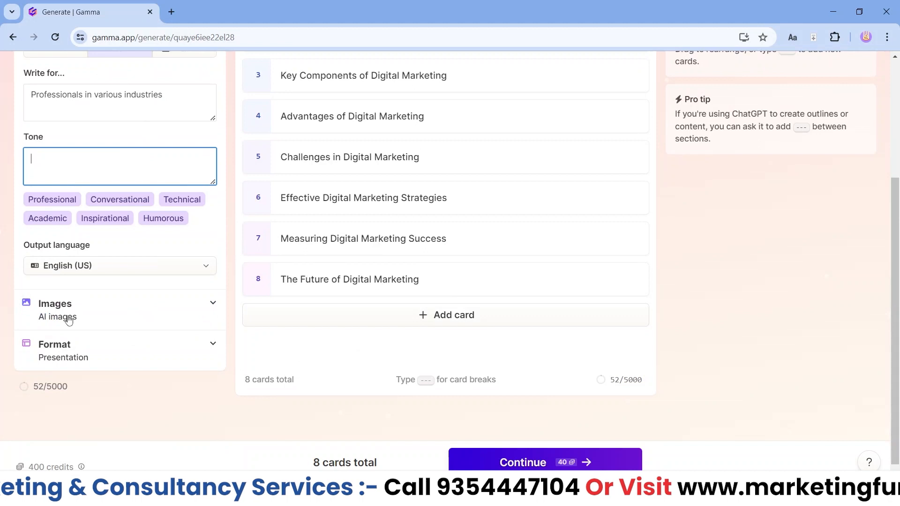
{"action": "left_click", "coordinate": [61, 205]}
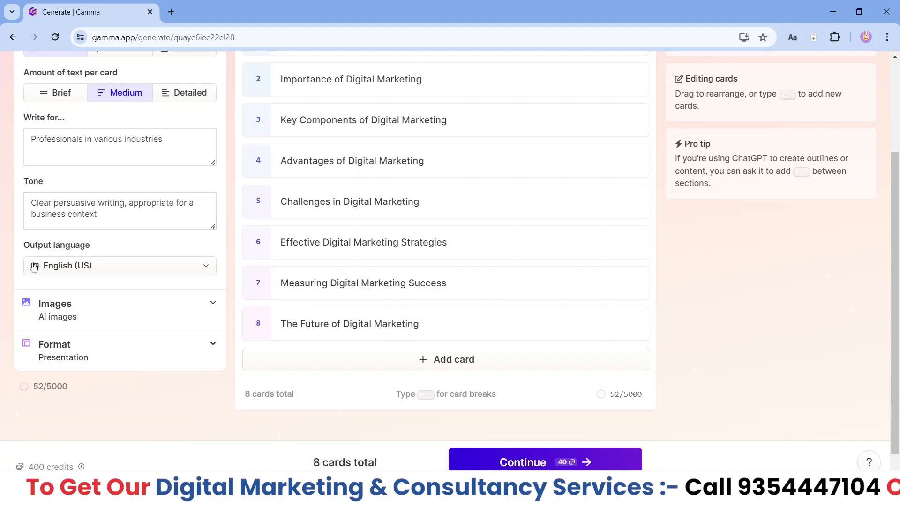
- Browse the available output languages and keep English (US)
{"action": "left_click", "coordinate": [102, 267]}
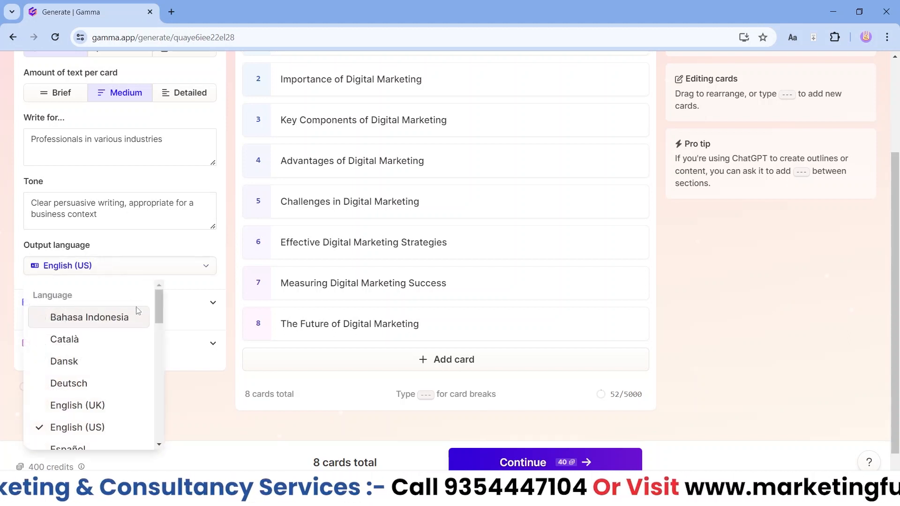
{"action": "left_click_drag", "start_coordinate": [155, 299], "coordinate": [138, 431]}
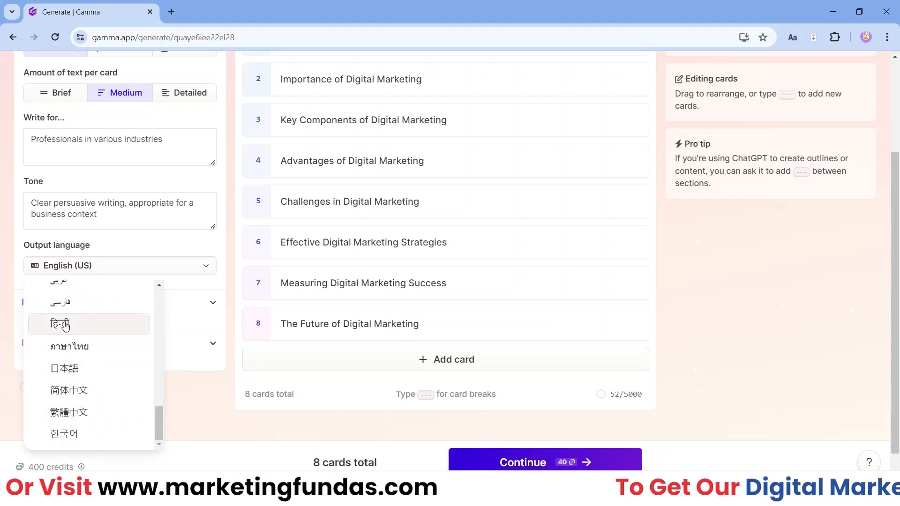
{"action": "scroll", "coordinate": [61, 323], "scroll_direction": "up", "scroll_amount": 3}
{"action": "scroll", "coordinate": [69, 399], "scroll_direction": "up", "scroll_amount": 3}
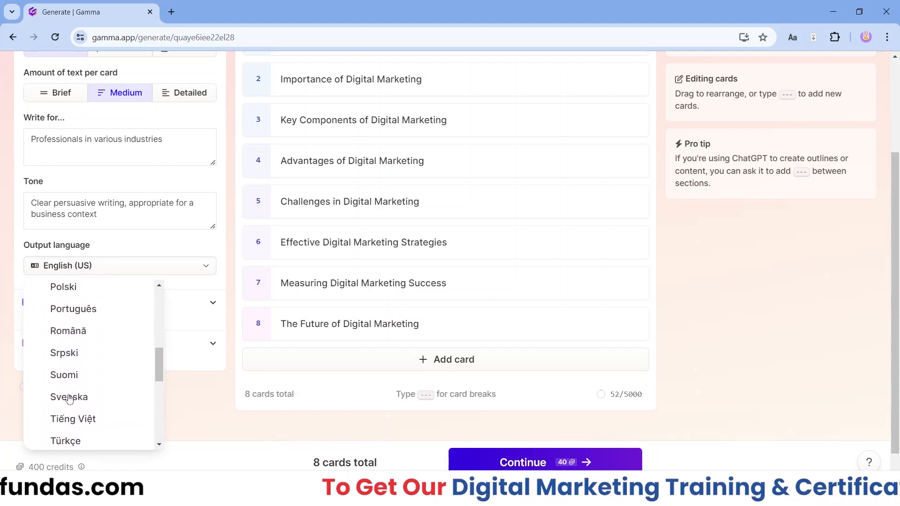
{"action": "left_click", "coordinate": [189, 424]}
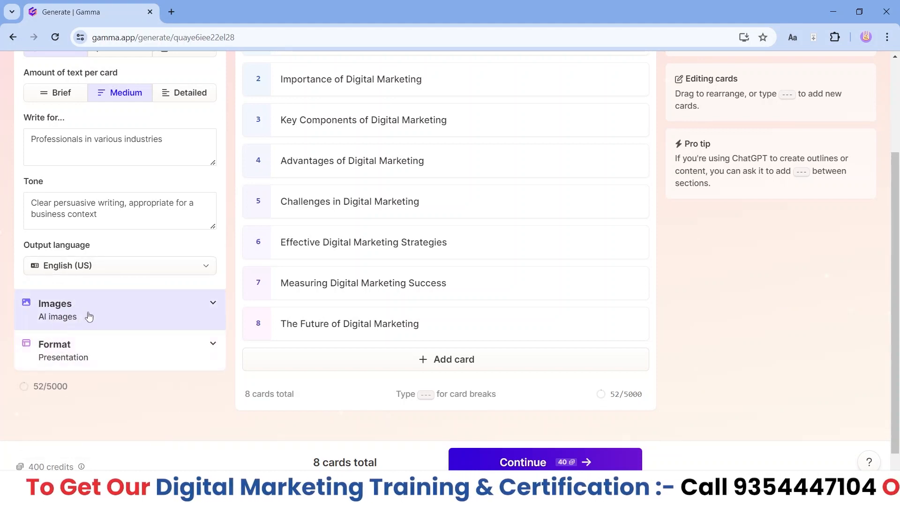
- Collapse the text content settings and check the image source and image style settings
{"action": "scroll", "coordinate": [91, 291], "scroll_direction": "up", "scroll_amount": 3}
{"action": "left_click", "coordinate": [85, 136]}
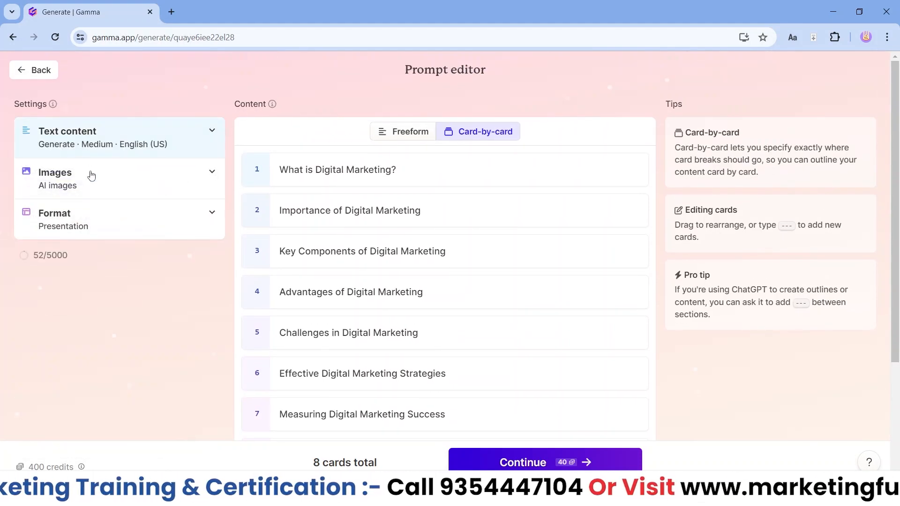
{"action": "left_click", "coordinate": [135, 178]}
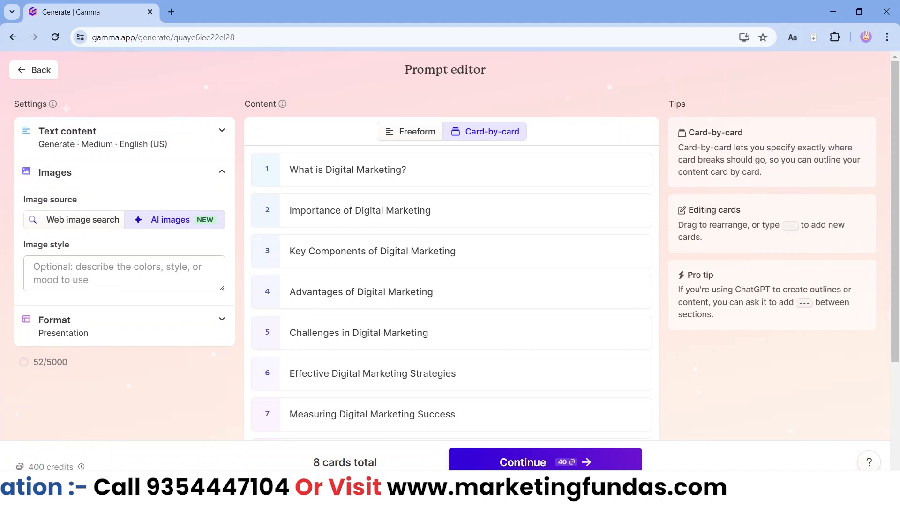
{"action": "left_click", "coordinate": [85, 178]}
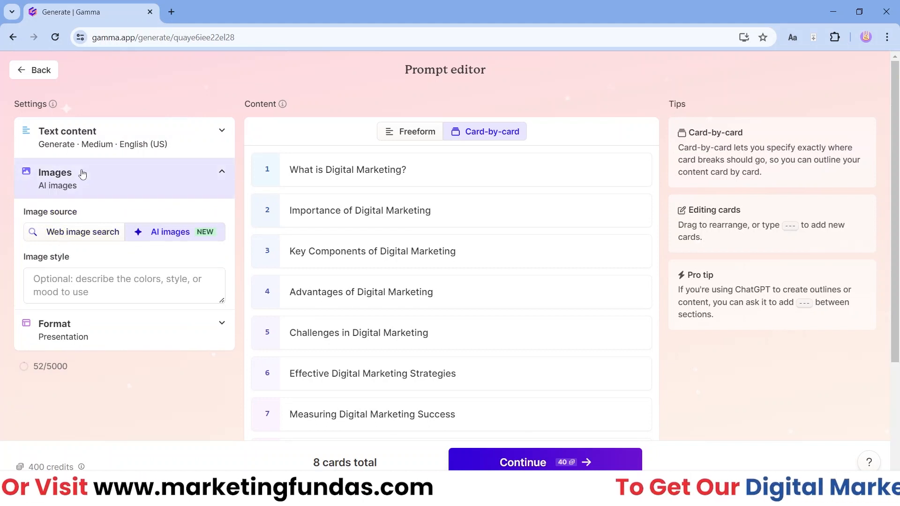
- Examine the format types, card size choices and additional instructions, keeping Presentation and Fluid, and collapse the format settings
{"action": "left_click", "coordinate": [85, 234]}
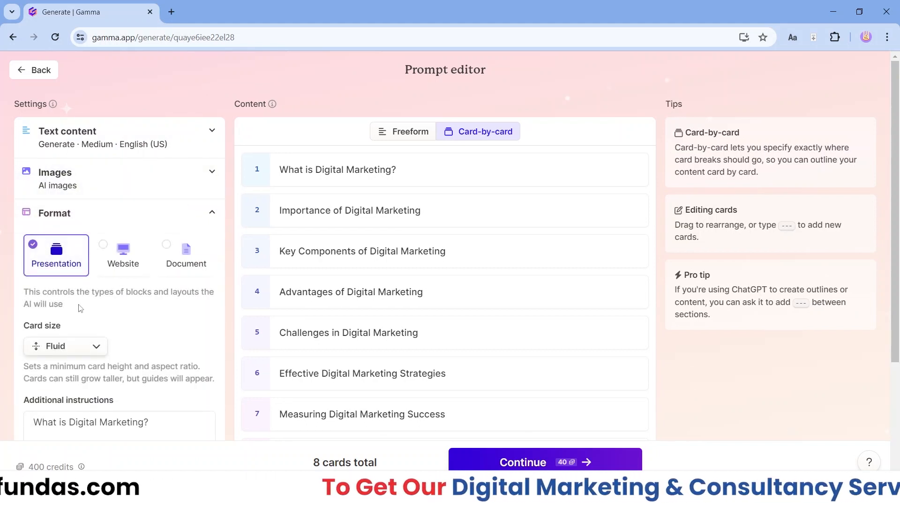
{"action": "scroll", "coordinate": [240, 318], "scroll_direction": "down", "scroll_amount": 1}
{"action": "scroll", "coordinate": [239, 318], "scroll_direction": "down", "scroll_amount": 2}
{"action": "left_click", "coordinate": [81, 290]}
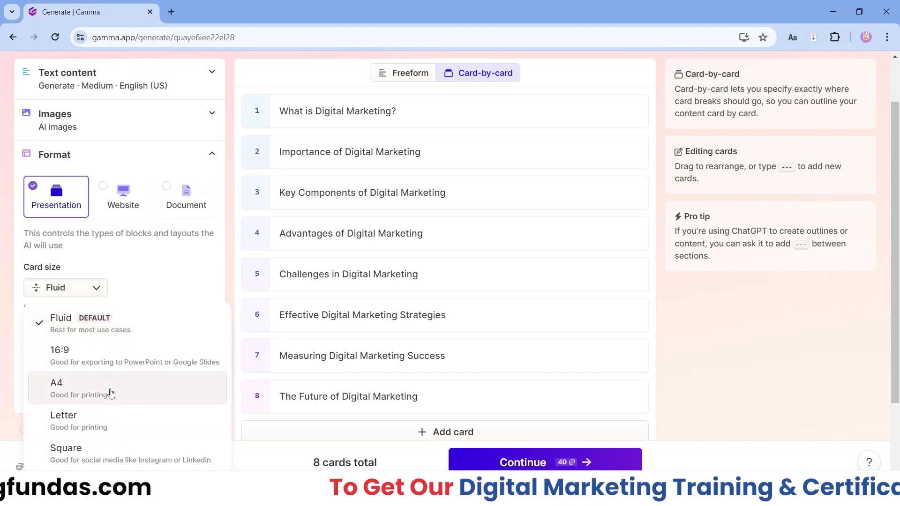
{"action": "left_click", "coordinate": [171, 280]}
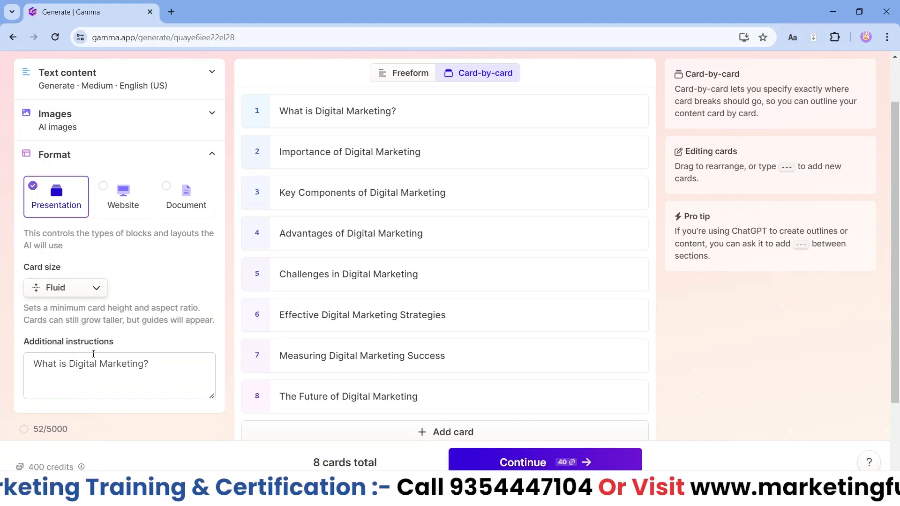
{"action": "scroll", "coordinate": [169, 400], "scroll_direction": "down", "scroll_amount": 1}
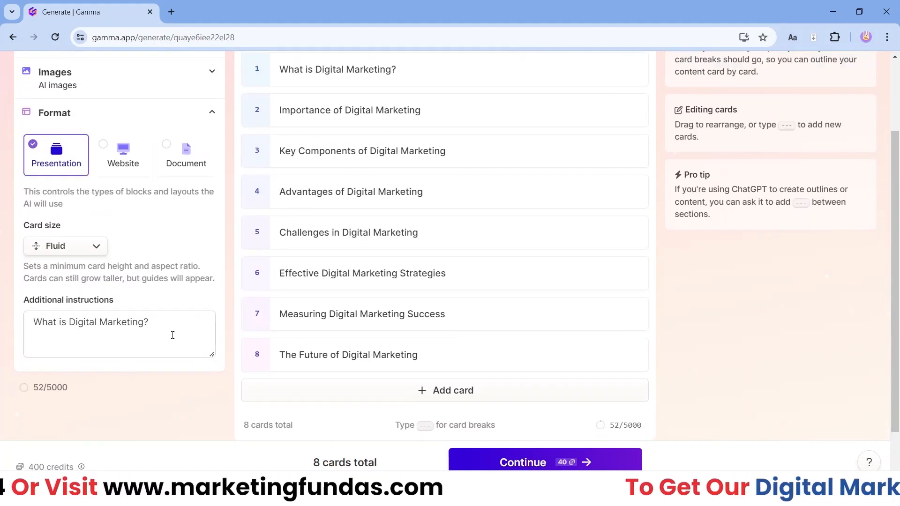
{"action": "scroll", "coordinate": [173, 335], "scroll_direction": "up", "scroll_amount": 3}
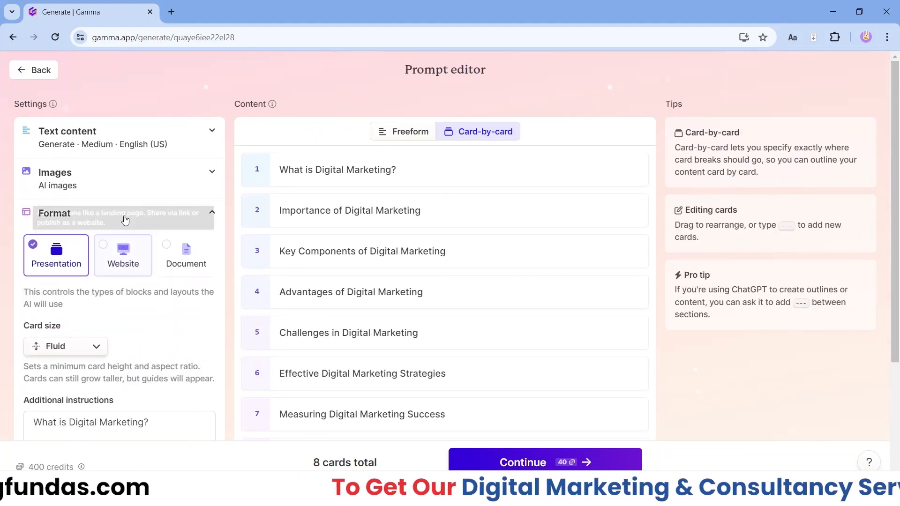
{"action": "left_click", "coordinate": [125, 219]}
{"action": "scroll", "coordinate": [160, 329], "scroll_direction": "down", "scroll_amount": 3}
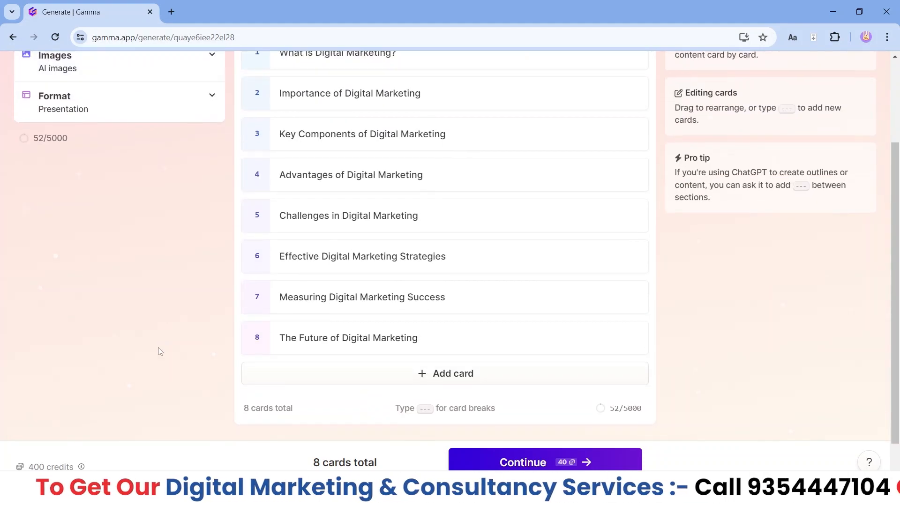
{"action": "scroll", "coordinate": [159, 351], "scroll_direction": "up", "scroll_amount": 3}
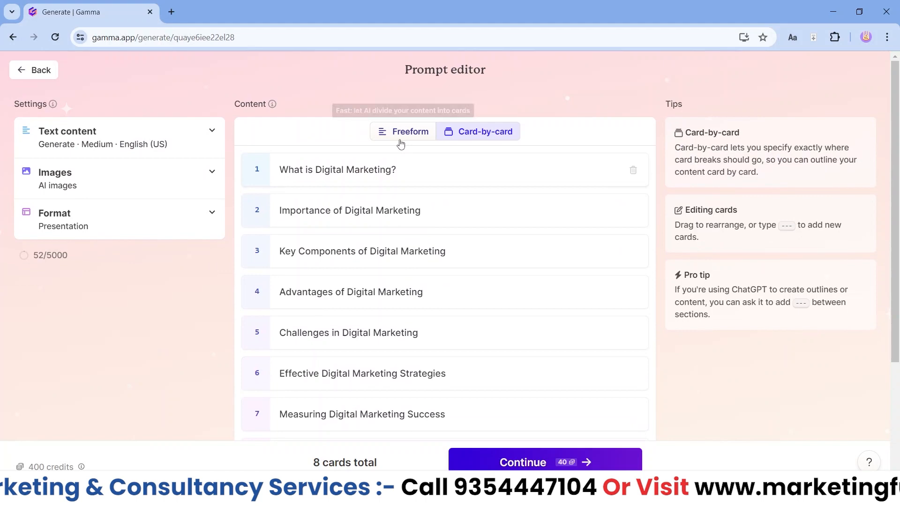
- Compare the Freeform and Card-by-card content modes for the outline, keeping Card-by-card
{"action": "left_click", "coordinate": [403, 129]}
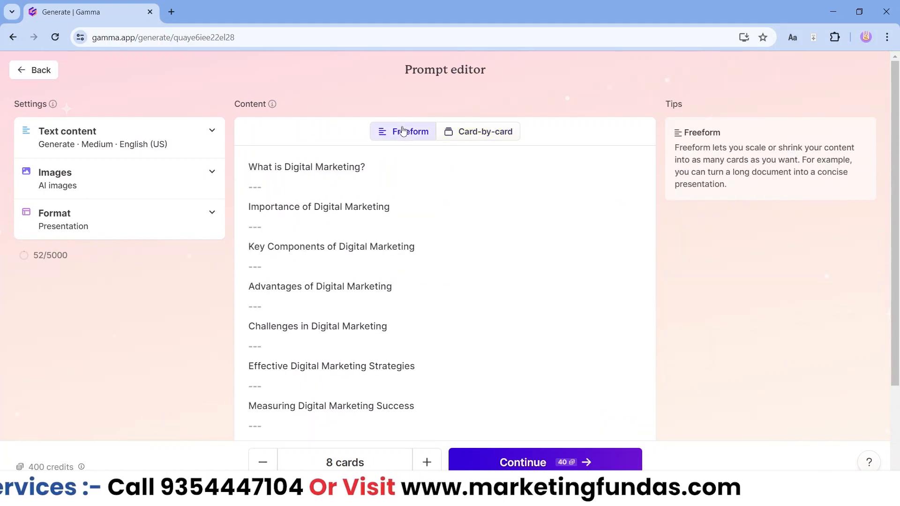
{"action": "scroll", "coordinate": [323, 206], "scroll_direction": "down", "scroll_amount": 3}
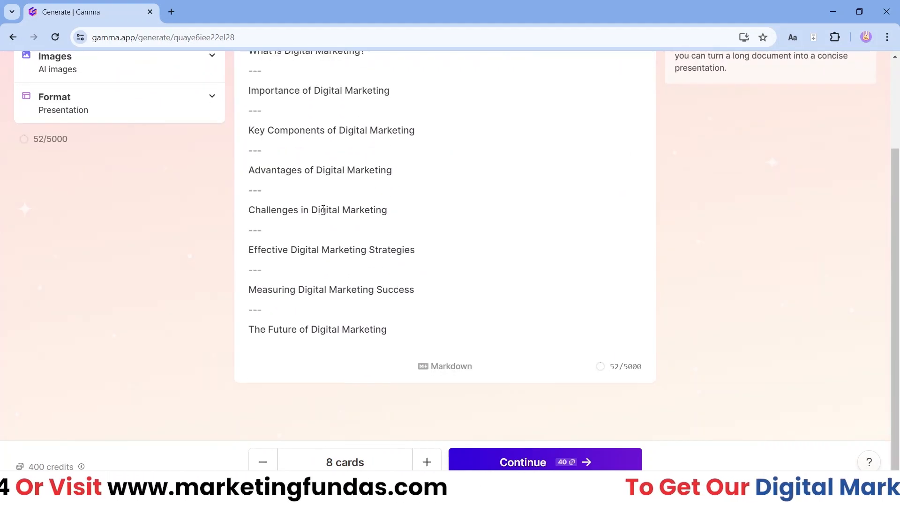
{"action": "scroll", "coordinate": [311, 263], "scroll_direction": "up", "scroll_amount": 3}
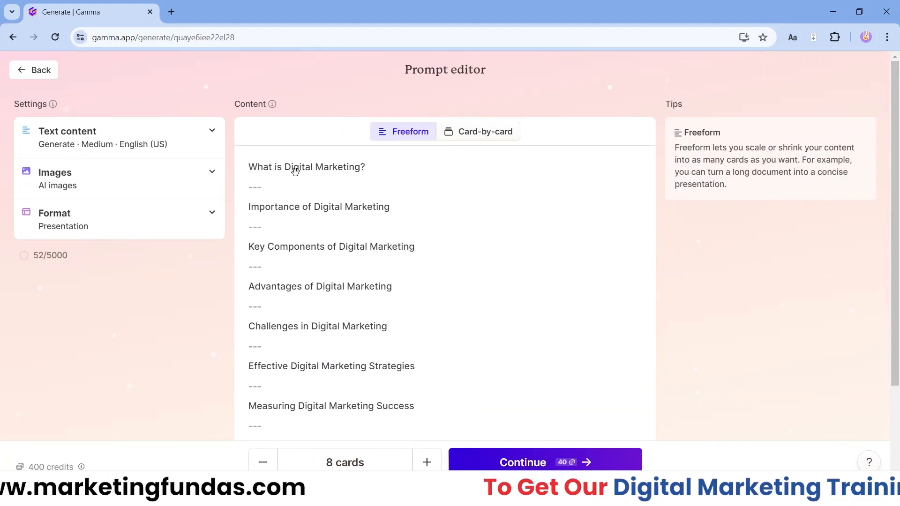
{"action": "left_click", "coordinate": [469, 137]}
{"action": "scroll", "coordinate": [376, 215], "scroll_direction": "down", "scroll_amount": 2}
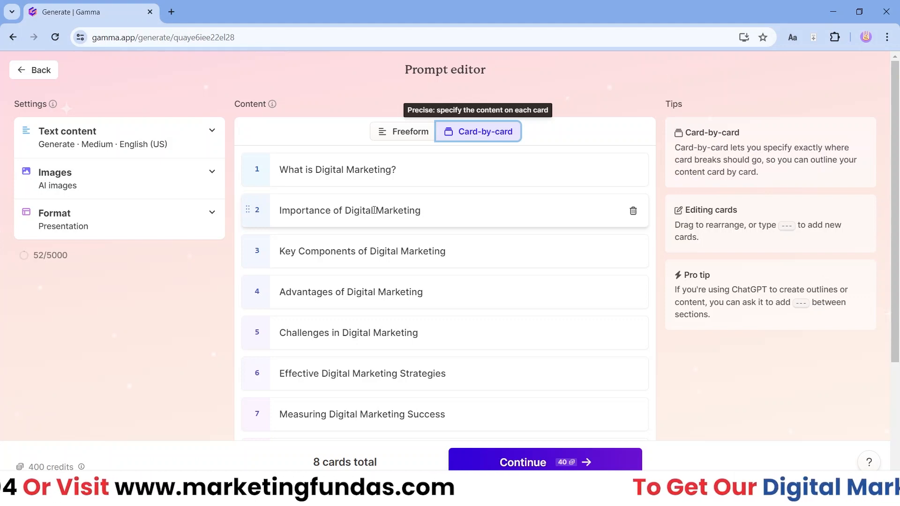
{"action": "scroll", "coordinate": [348, 303], "scroll_direction": "down", "scroll_amount": 3}
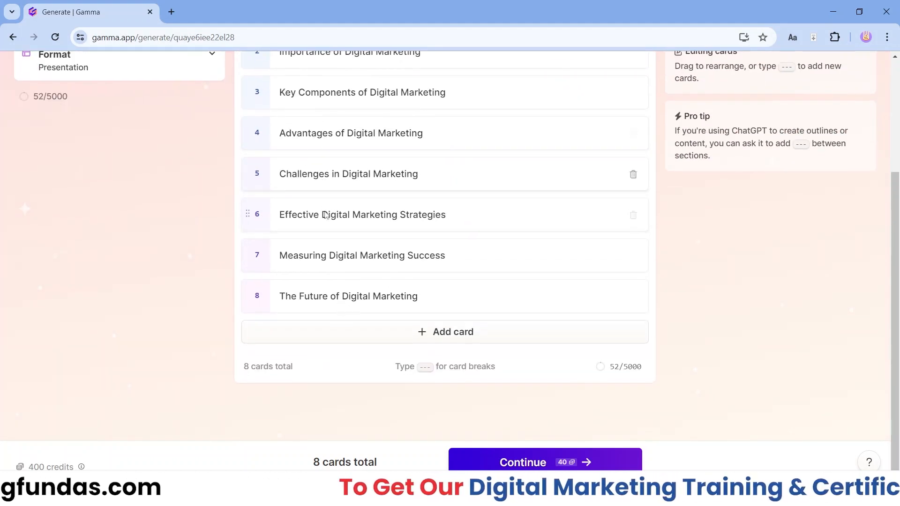
{"action": "scroll", "coordinate": [325, 214], "scroll_direction": "up", "scroll_amount": 2}
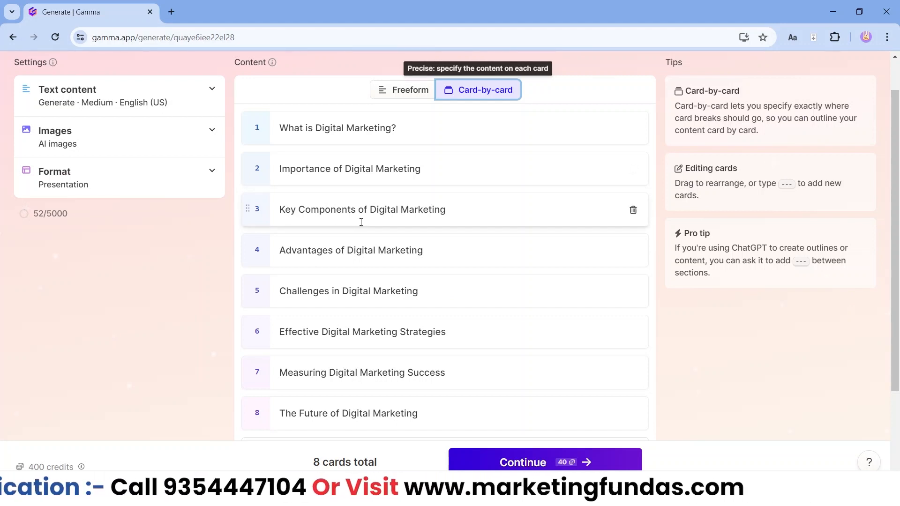
{"action": "scroll", "coordinate": [363, 256], "scroll_direction": "up", "scroll_amount": 1}
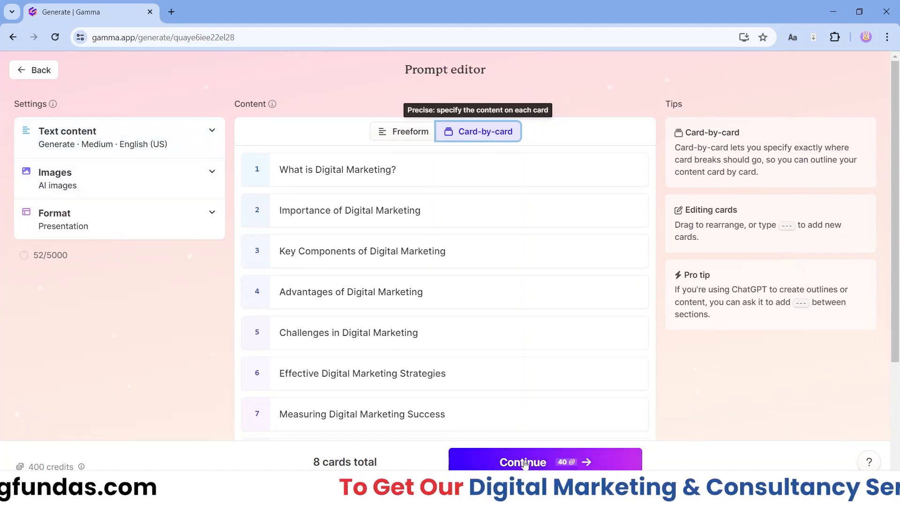
- Leave the advanced prompt editor and continue from the 8-card outline to theme selection, keeping Medium text and AI images
{"action": "left_click", "coordinate": [41, 72]}
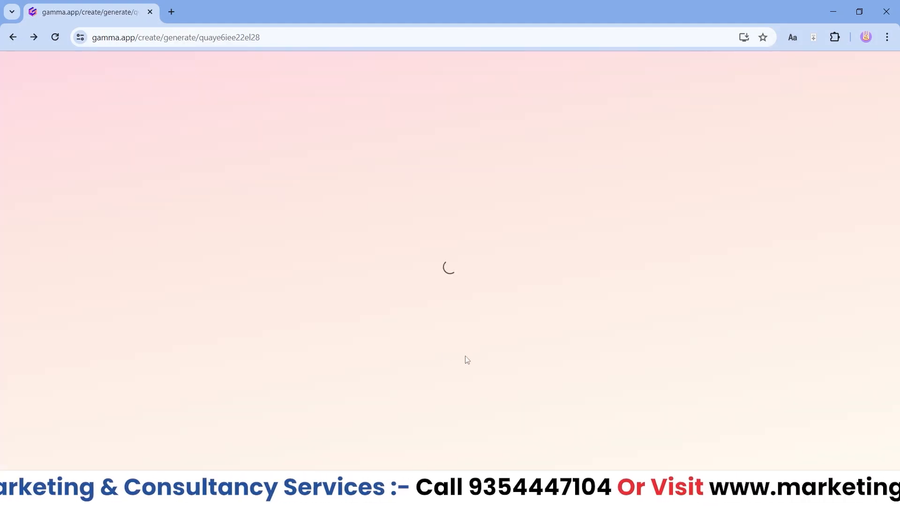
{"action": "scroll", "coordinate": [468, 366], "scroll_direction": "down", "scroll_amount": 8}
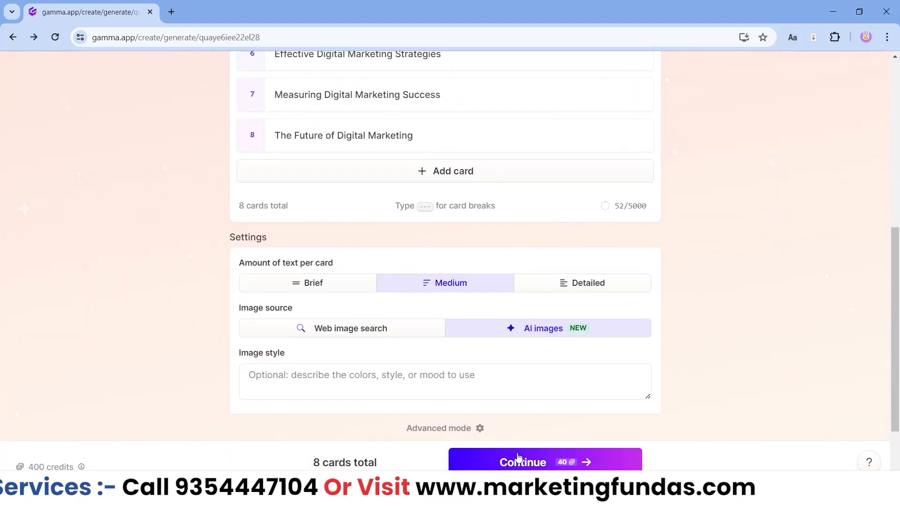
{"action": "scroll", "coordinate": [519, 459], "scroll_direction": "down", "scroll_amount": 2}
{"action": "scroll", "coordinate": [475, 402], "scroll_direction": "up", "scroll_amount": 4}
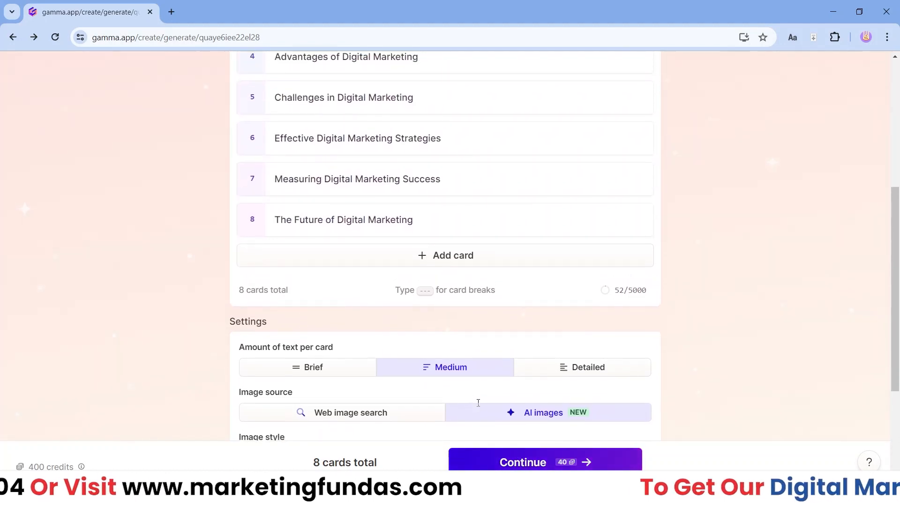
{"action": "scroll", "coordinate": [478, 404], "scroll_direction": "down", "scroll_amount": 4}
{"action": "left_click", "coordinate": [527, 453]}
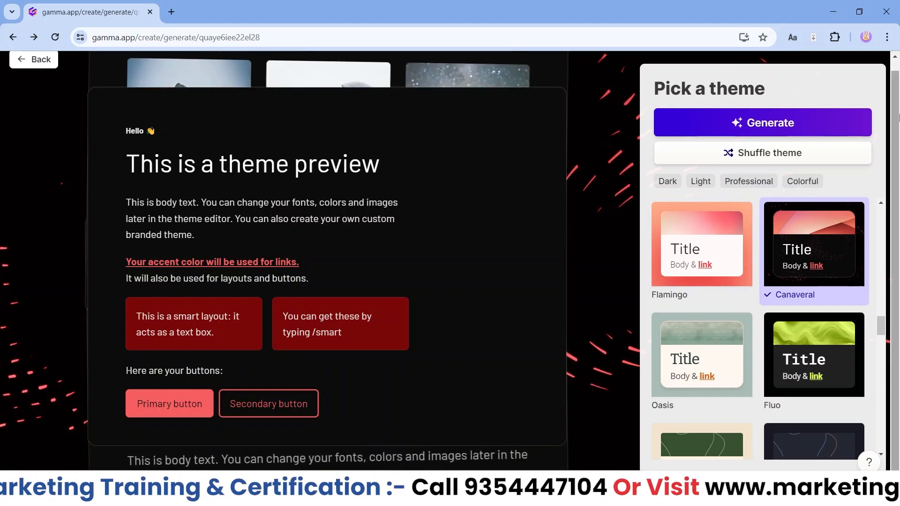
- Browse the available themes for the presentation
{"action": "scroll", "coordinate": [886, 262], "scroll_direction": "up", "scroll_amount": 5}
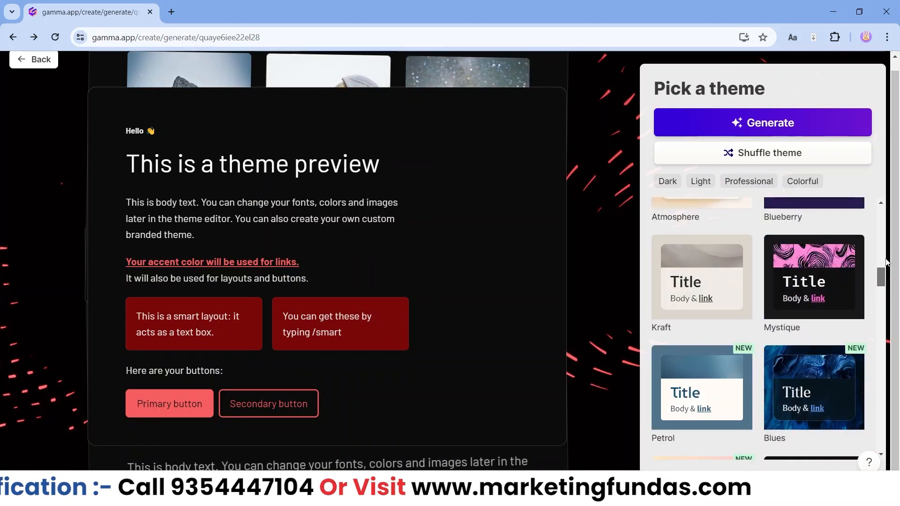
{"action": "scroll", "coordinate": [887, 244], "scroll_direction": "up", "scroll_amount": 10}
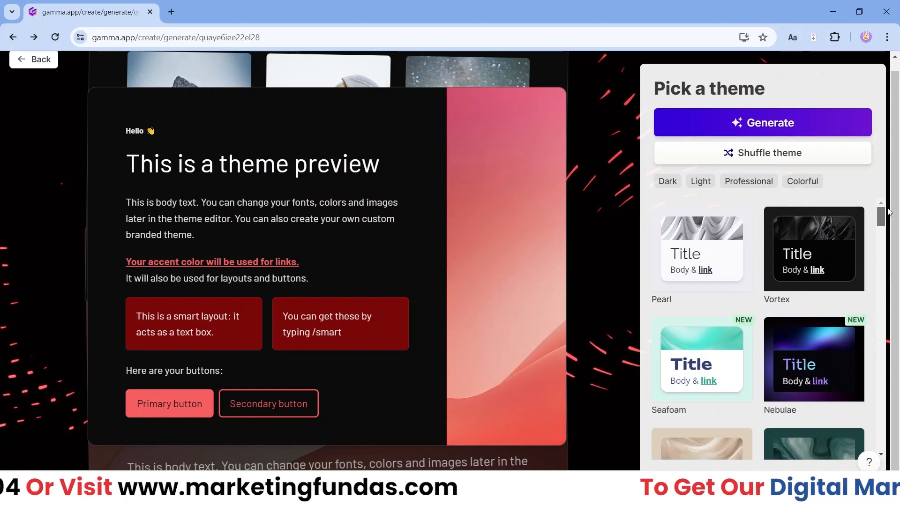
{"action": "scroll", "coordinate": [888, 211], "scroll_direction": "down", "scroll_amount": 10}
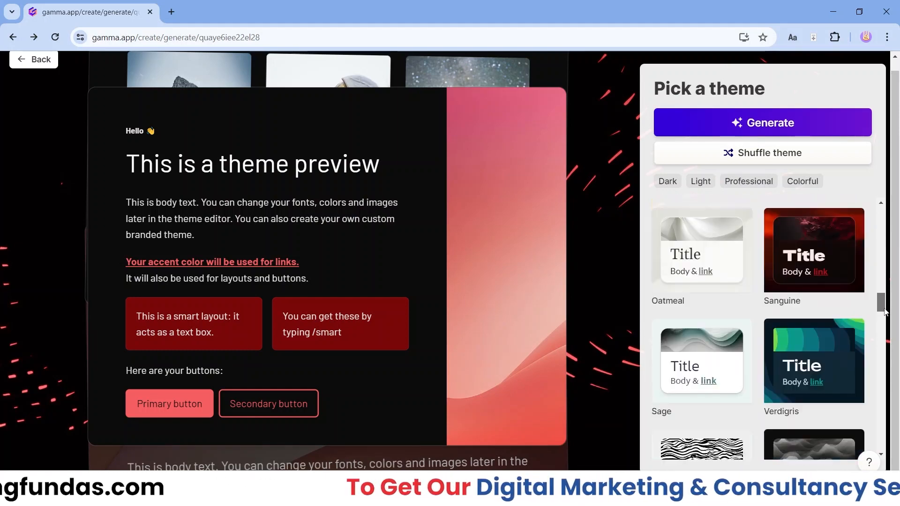
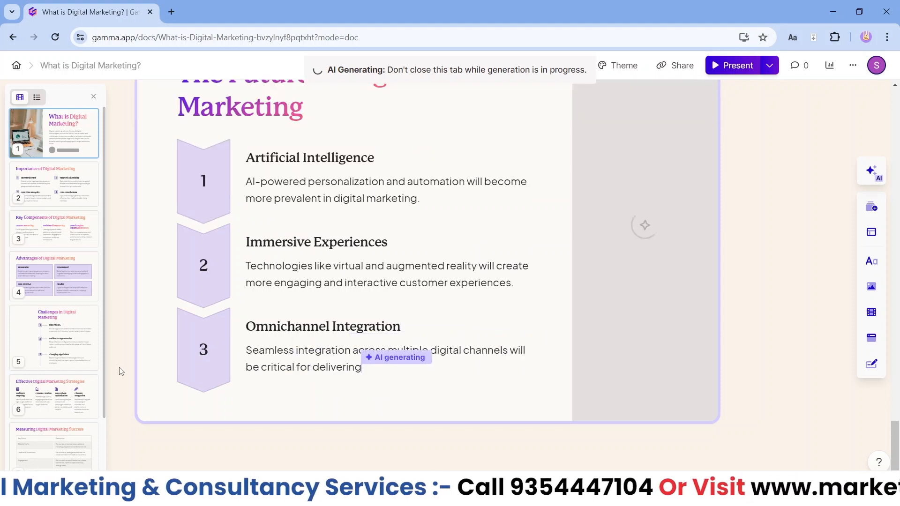
- Look over the final generated cards and return to the presentation's first card
{"action": "scroll", "coordinate": [633, 370], "scroll_direction": "up", "scroll_amount": 5}
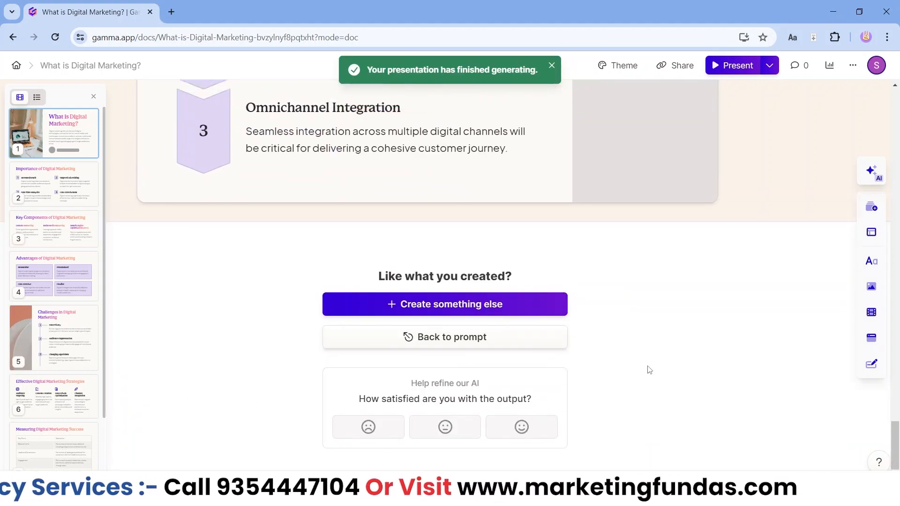
{"action": "scroll", "coordinate": [648, 370], "scroll_direction": "up", "scroll_amount": 2}
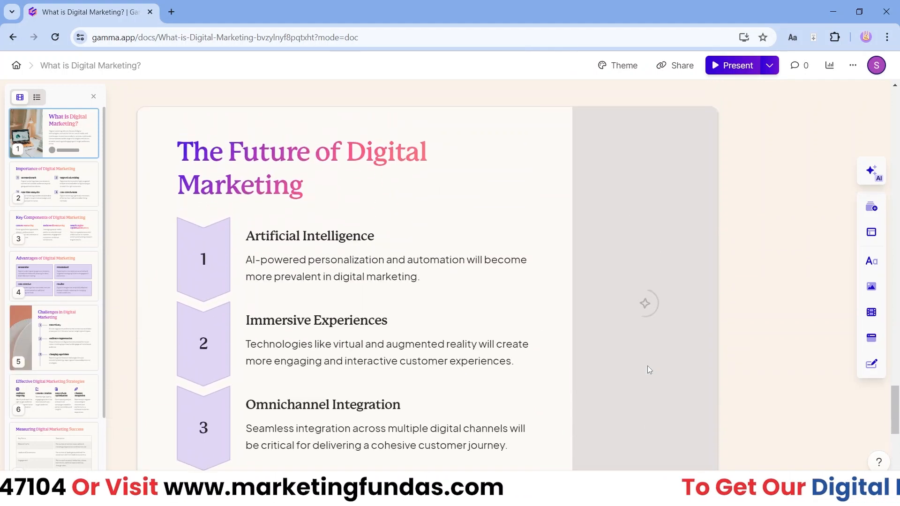
{"action": "scroll", "coordinate": [648, 369], "scroll_direction": "down", "scroll_amount": 1}
{"action": "scroll", "coordinate": [648, 363], "scroll_direction": "up", "scroll_amount": 1}
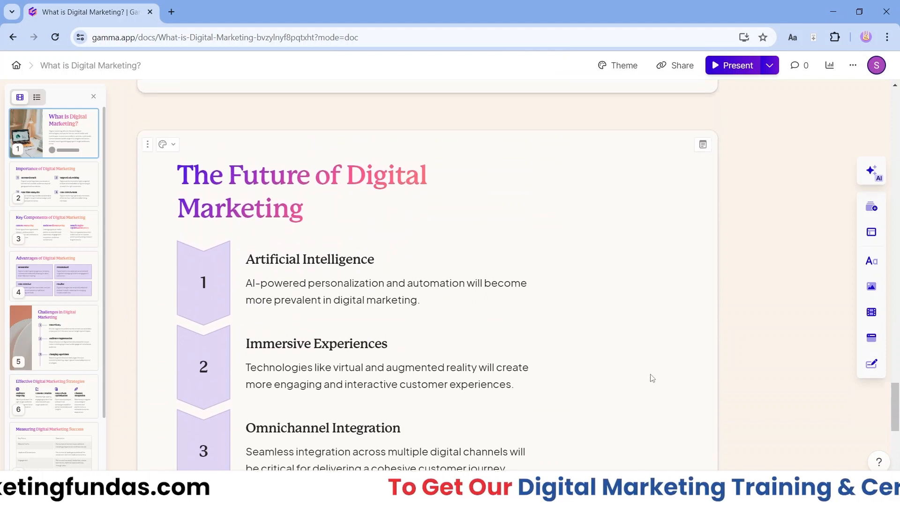
{"action": "scroll", "coordinate": [676, 356], "scroll_direction": "up", "scroll_amount": 3}
{"action": "scroll", "coordinate": [677, 354], "scroll_direction": "down", "scroll_amount": 2}
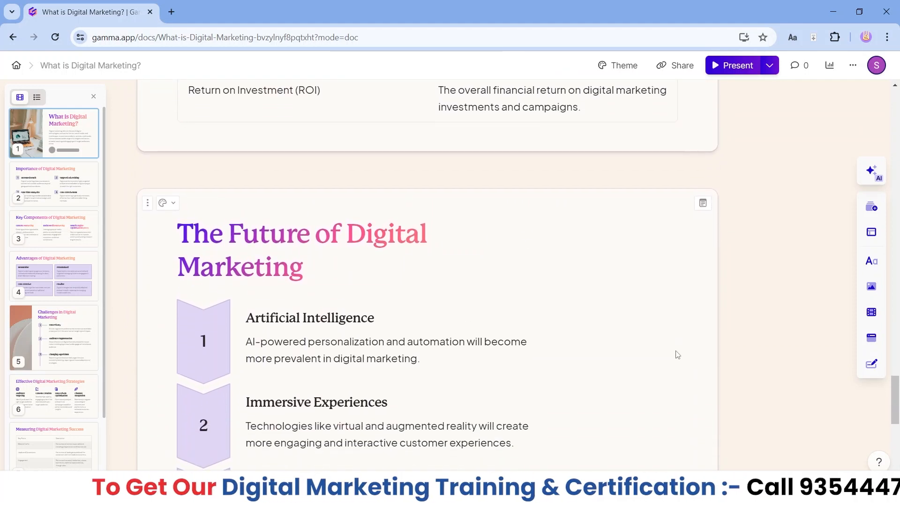
{"action": "left_click_drag", "start_coordinate": [896, 388], "coordinate": [897, 94]}
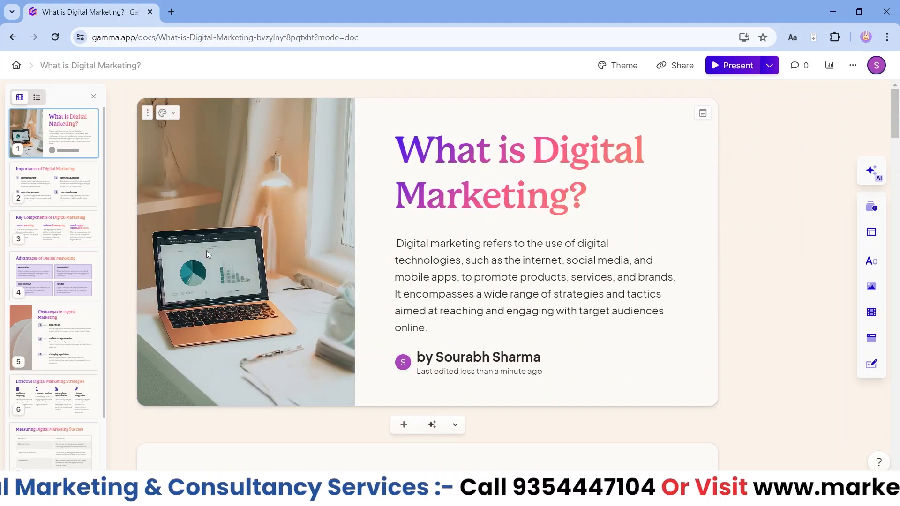
- Delete the author byline with the last edited time from the first card
{"action": "left_click", "coordinate": [196, 310]}
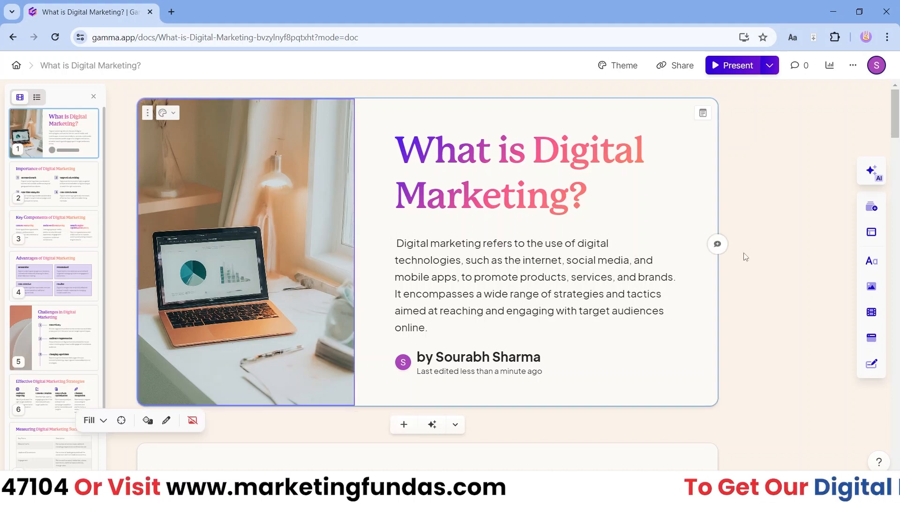
{"action": "left_click", "coordinate": [776, 242]}
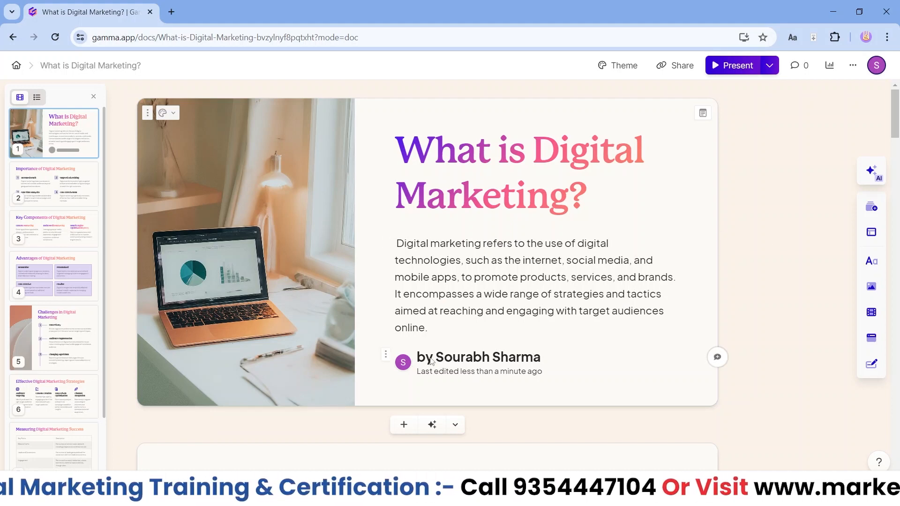
{"action": "left_click", "coordinate": [452, 375]}
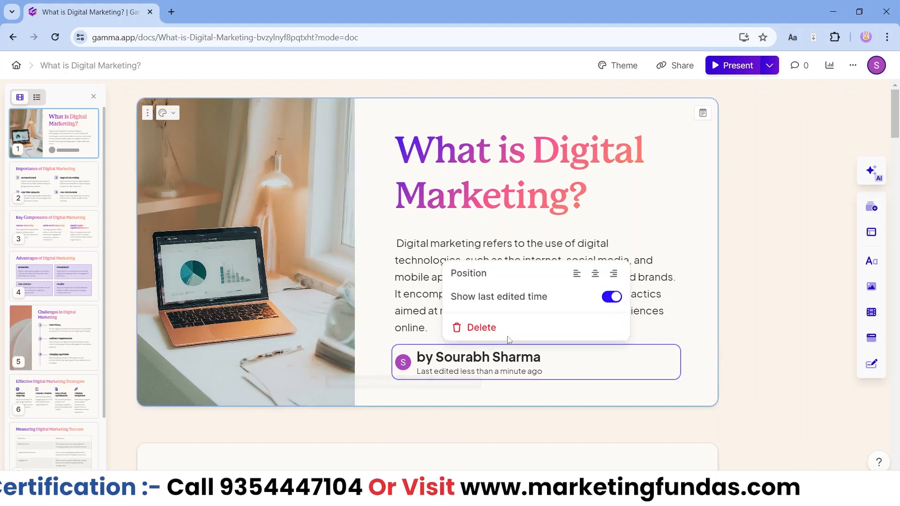
{"action": "left_click", "coordinate": [480, 327]}
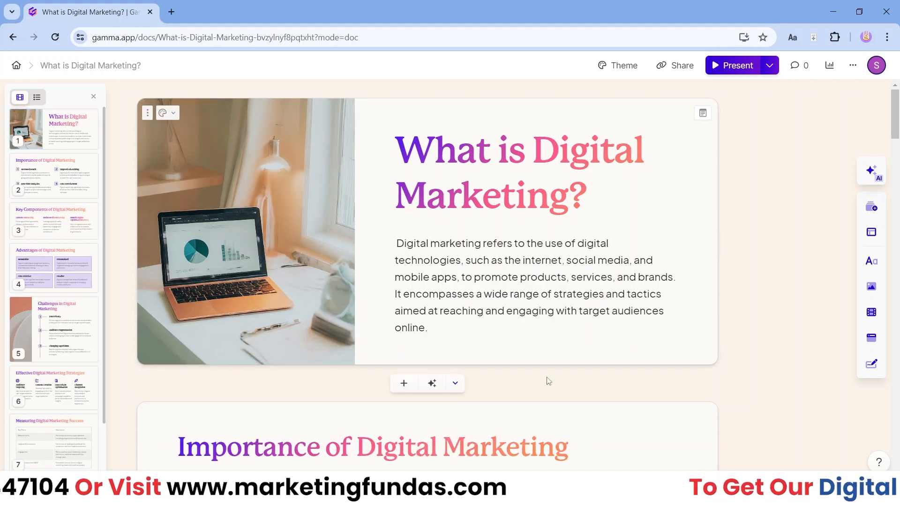
{"action": "scroll", "coordinate": [764, 362], "scroll_direction": "down", "scroll_amount": 2}
{"action": "scroll", "coordinate": [762, 362], "scroll_direction": "up", "scroll_amount": 1}
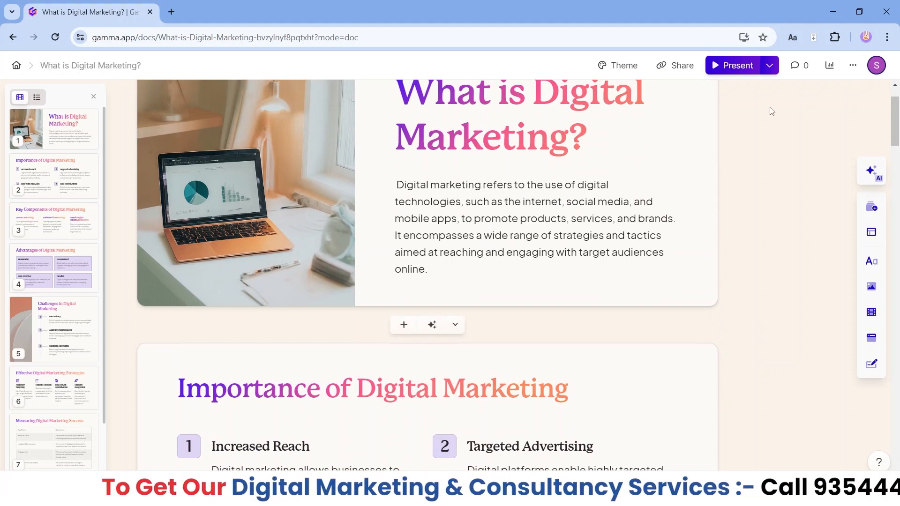
- Check the presenting options and export the presentation to PDF
{"action": "left_click", "coordinate": [769, 65]}
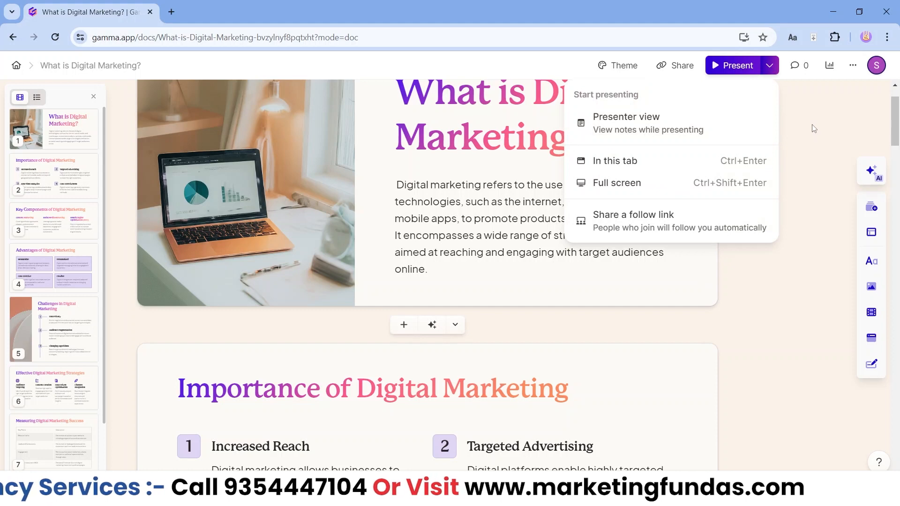
{"action": "left_click", "coordinate": [673, 68]}
{"action": "left_click", "coordinate": [393, 159]}
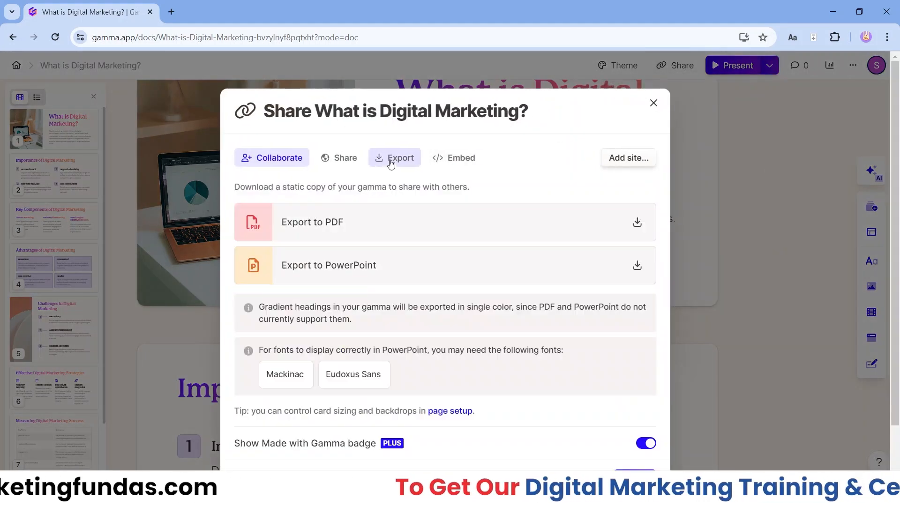
{"action": "left_click", "coordinate": [638, 222]}
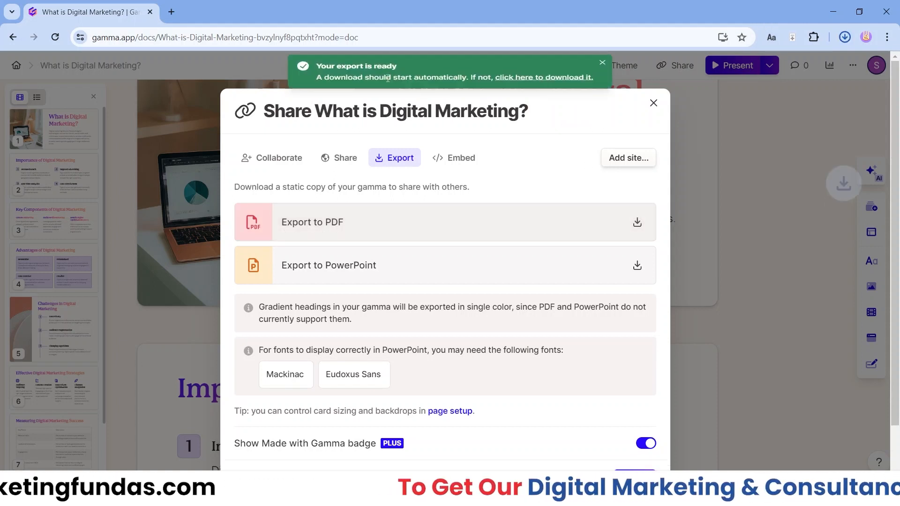
- Open the exported What-is-Digital-Marketing.pdf and follow the "Made with Gamma" badge on its first page
{"action": "left_click", "coordinate": [734, 83]}
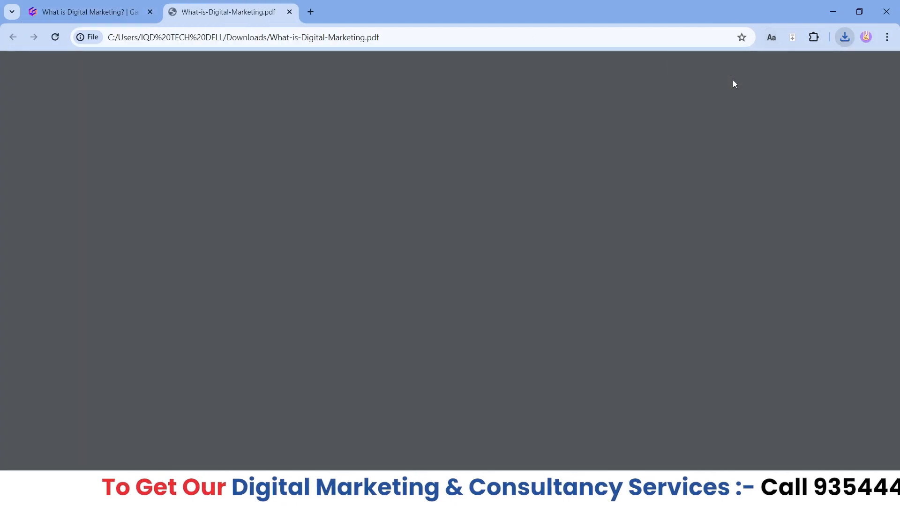
{"action": "scroll", "coordinate": [834, 211], "scroll_direction": "down", "scroll_amount": 3}
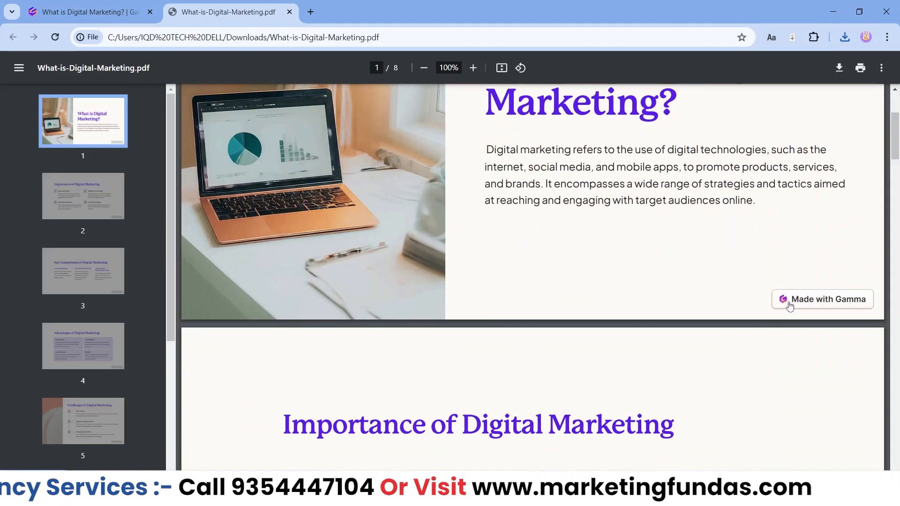
{"action": "left_click", "coordinate": [790, 305]}
- Reopen What-is-Digital-Marketing.pdf from the recent downloads and review its pages
{"action": "left_click", "coordinate": [124, 5]}
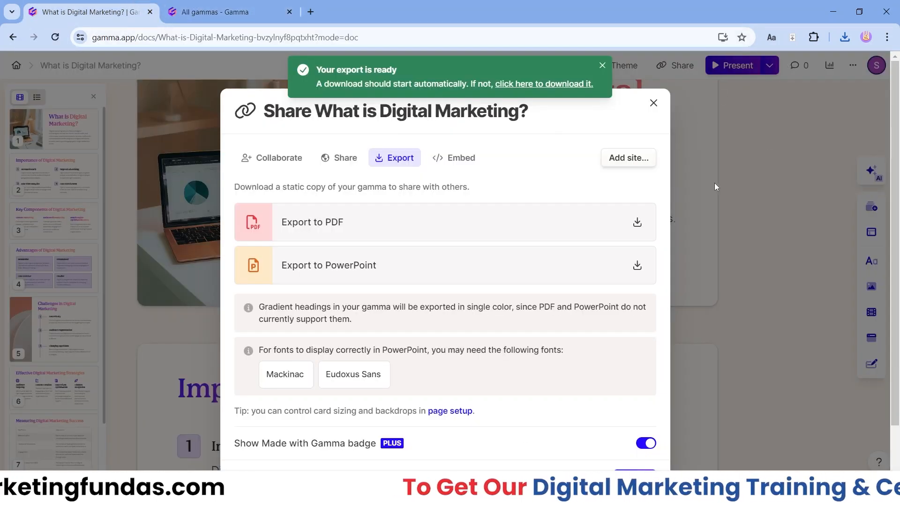
{"action": "left_click", "coordinate": [845, 38]}
{"action": "left_click", "coordinate": [799, 94]}
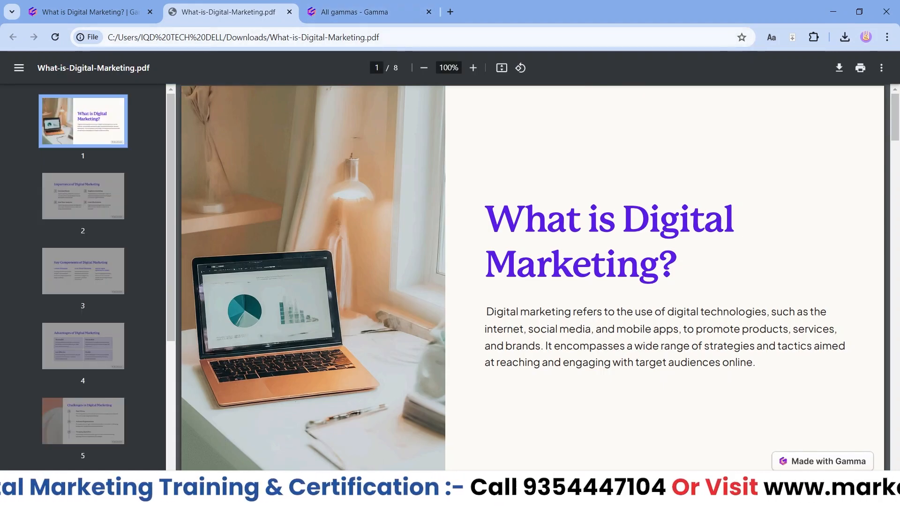
{"action": "scroll", "coordinate": [838, 327], "scroll_direction": "down", "scroll_amount": 15}
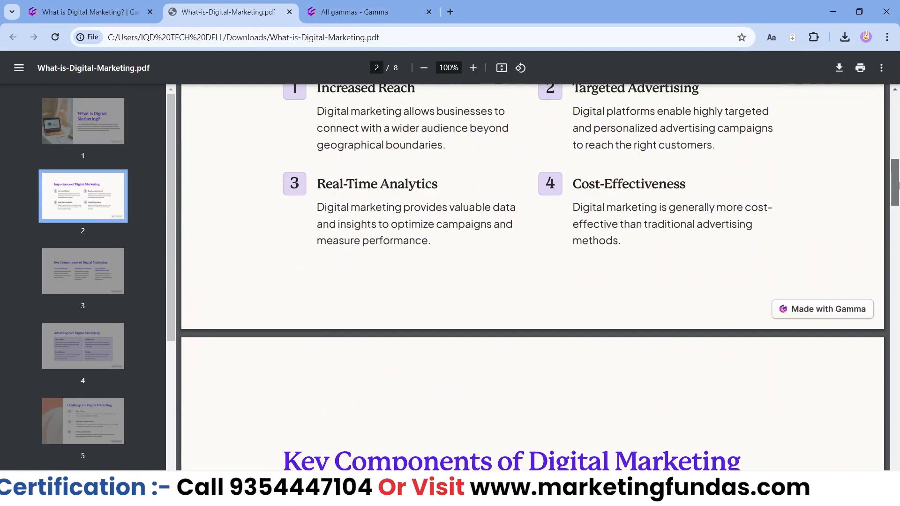
{"action": "scroll", "coordinate": [824, 330], "scroll_direction": "up", "scroll_amount": 3}
{"action": "scroll", "coordinate": [824, 330], "scroll_direction": "down", "scroll_amount": 8}
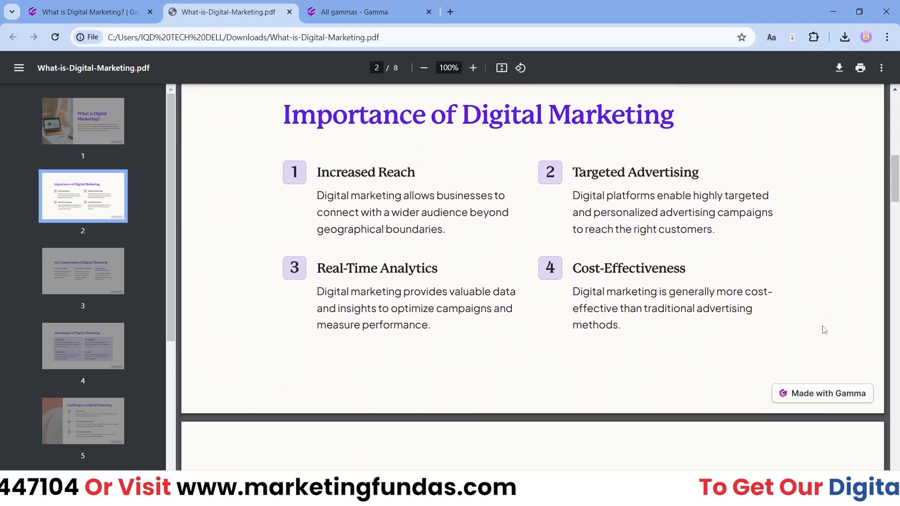
{"action": "scroll", "coordinate": [824, 329], "scroll_direction": "down", "scroll_amount": 6}
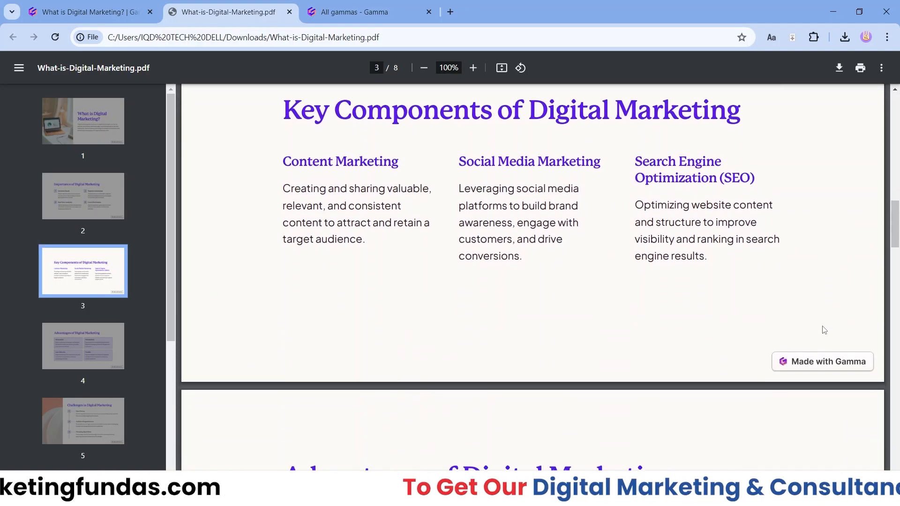
- Review the remaining pages of the exported PDF up to the last one, and close it together with the export dialog
{"action": "scroll", "coordinate": [709, 325], "scroll_direction": "down", "scroll_amount": 20}
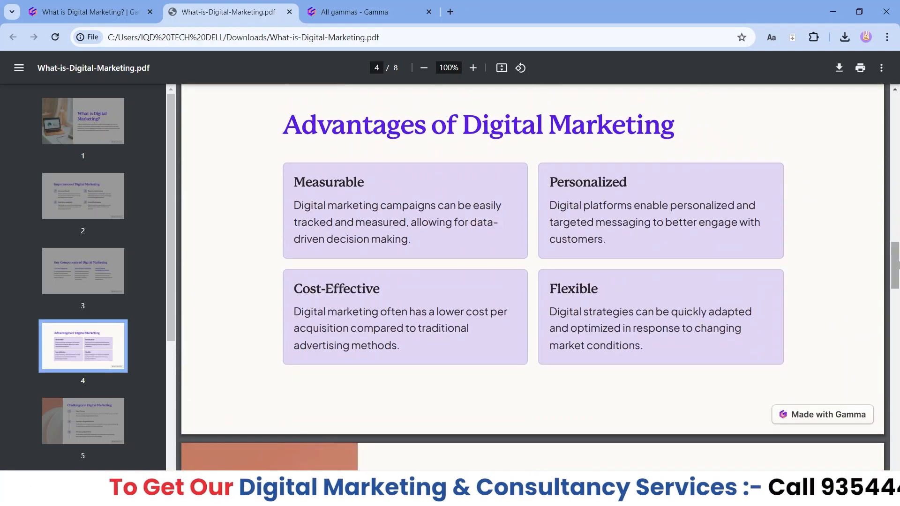
{"action": "scroll", "coordinate": [885, 409], "scroll_direction": "down", "scroll_amount": 10}
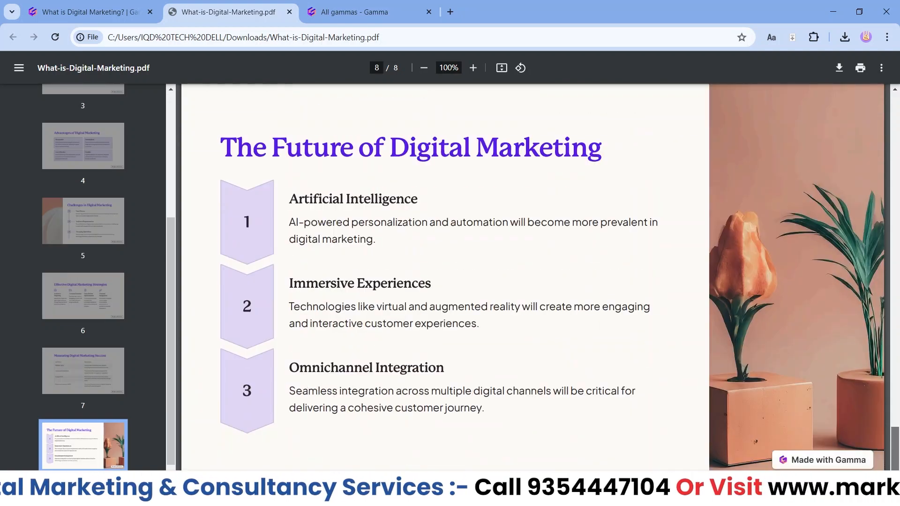
{"action": "left_click_drag", "start_coordinate": [895, 424], "coordinate": [895, 96]}
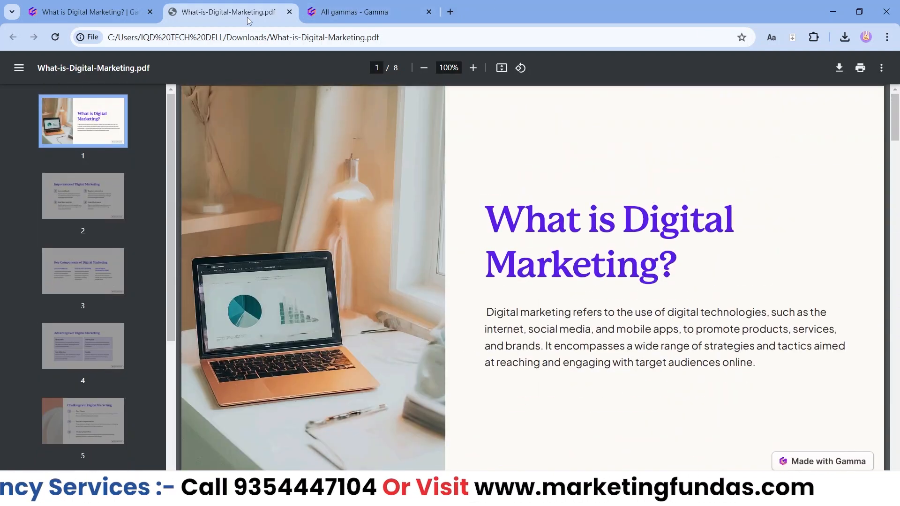
{"action": "left_click", "coordinate": [290, 12]}
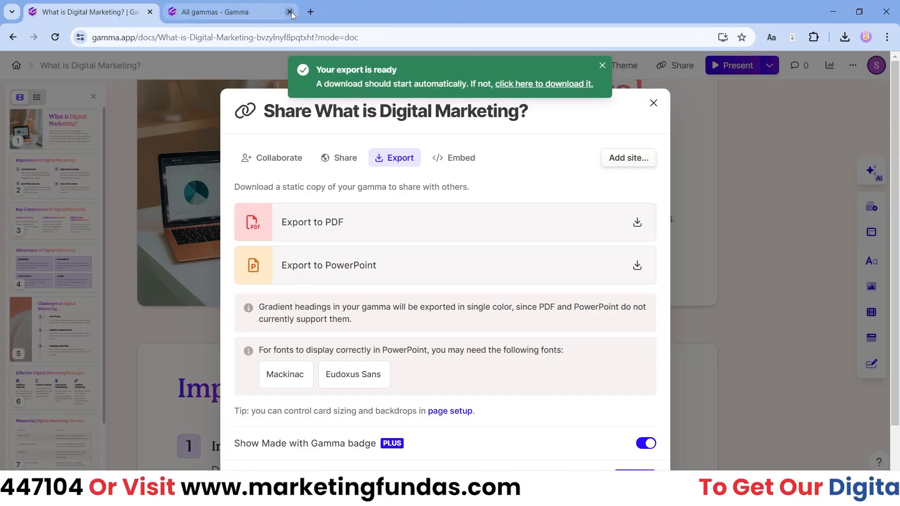
{"action": "left_click", "coordinate": [760, 169]}
{"action": "left_click", "coordinate": [601, 65]}
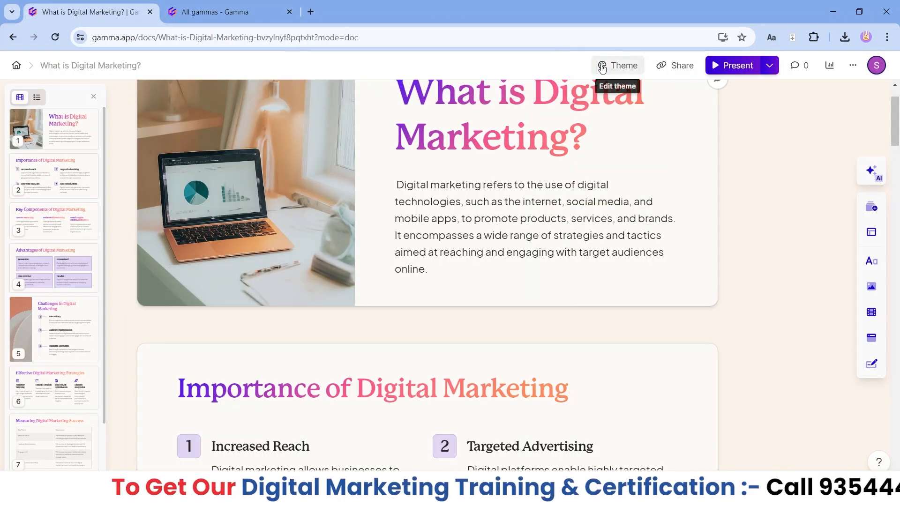
- Present the deck, go through all cards up to the last one and back to the first, and exit present mode
{"action": "scroll", "coordinate": [897, 115], "scroll_direction": "up", "scroll_amount": 2}
{"action": "left_click", "coordinate": [729, 65]}
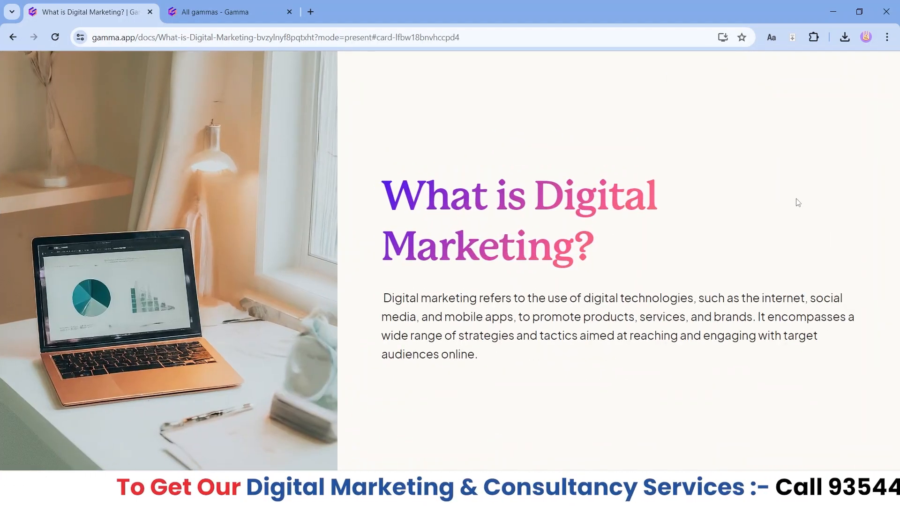
{"action": "key", "text": "Right"}
{"action": "key", "text": "Right"}
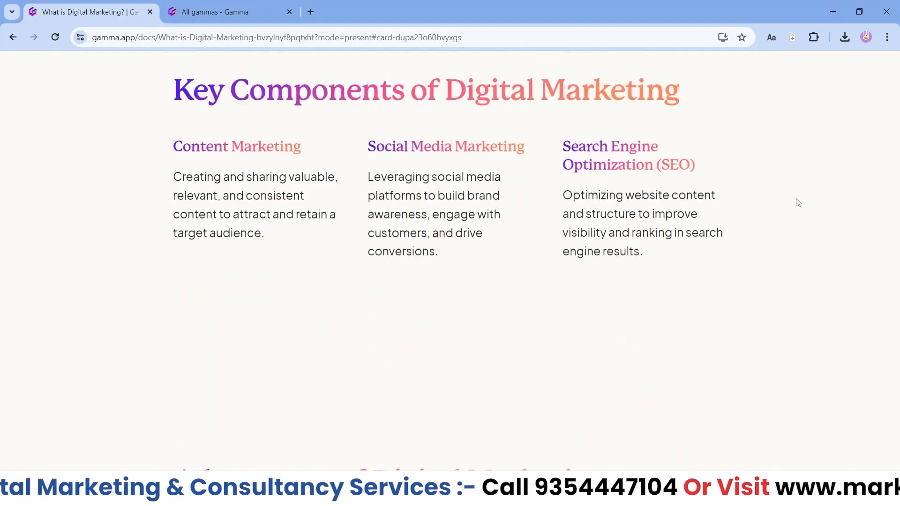
{"action": "key", "text": "Right"}
{"action": "key", "text": "Right"}
{"action": "key", "text": "Right"}
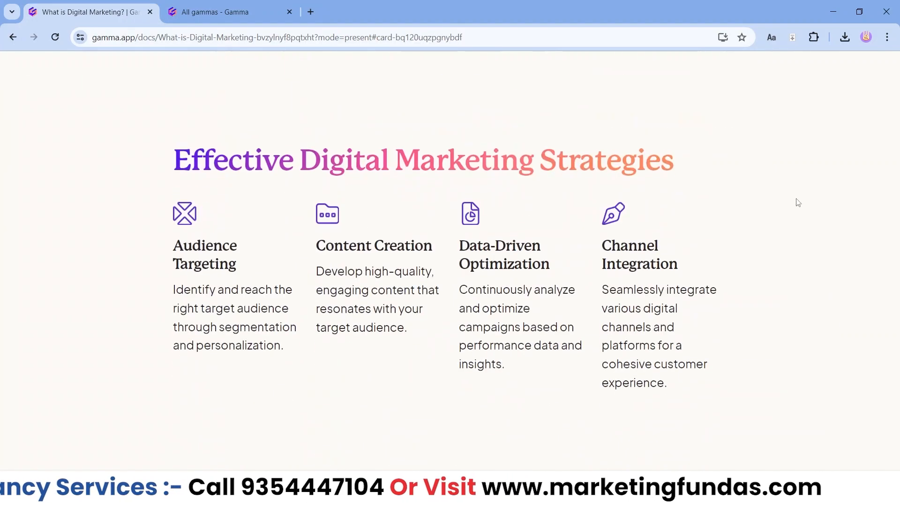
{"action": "key", "text": "Right"}
{"action": "key", "text": "Right"}
{"action": "key", "text": "Left"}
{"action": "key", "text": "Left"}
{"action": "key", "text": "Left"}
{"action": "key", "text": "Left"}
{"action": "key", "text": "Left"}
{"action": "key", "text": "Left"}
{"action": "key", "text": "Left"}
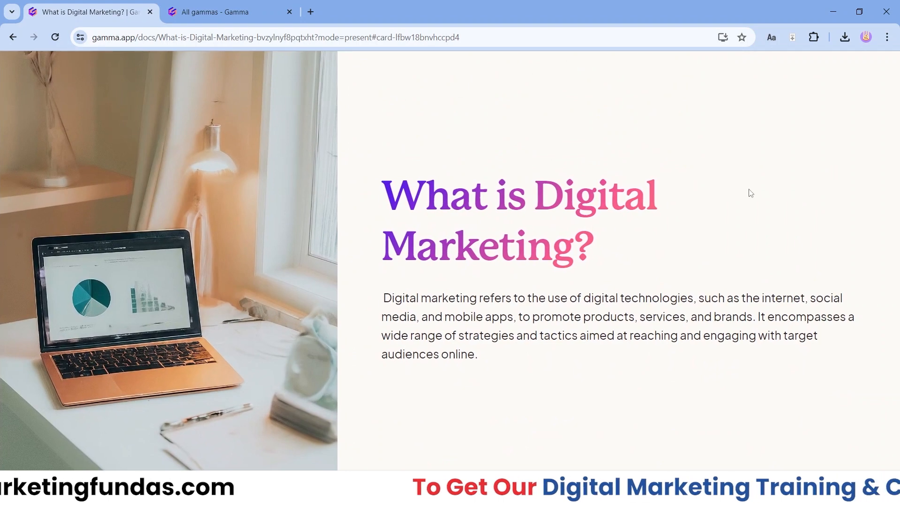
{"action": "left_click", "coordinate": [718, 68]}
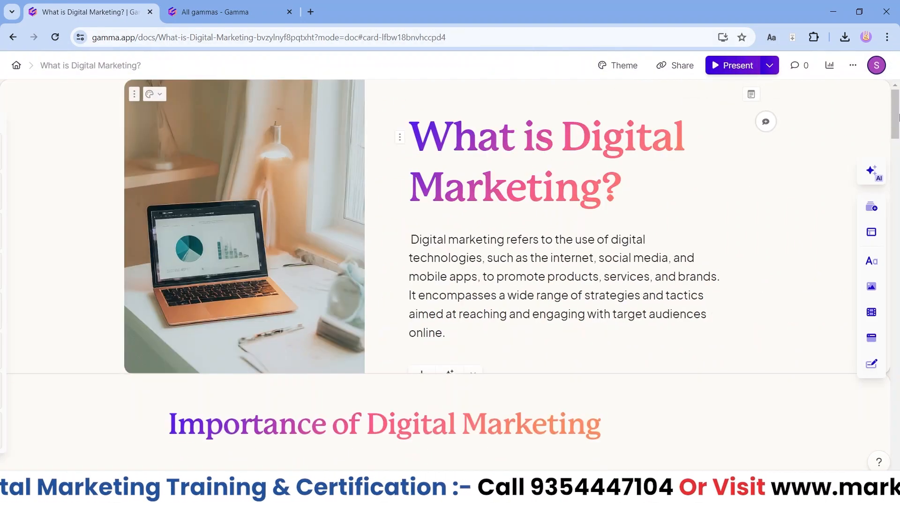
- View the card overview as a list of titles and return it to thumbnails
{"action": "mouse_move", "coordinate": [7, 112]}
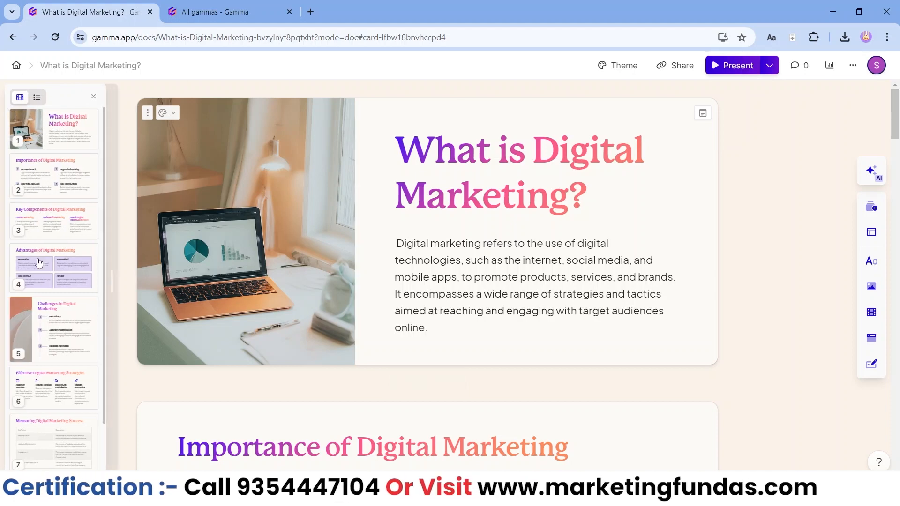
{"action": "scroll", "coordinate": [66, 344], "scroll_direction": "down", "scroll_amount": 2}
{"action": "scroll", "coordinate": [46, 400], "scroll_direction": "up", "scroll_amount": 2}
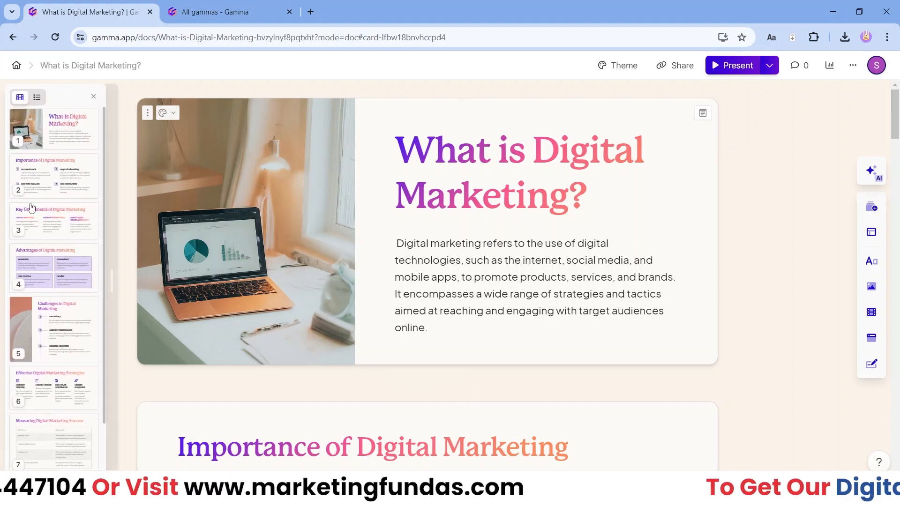
{"action": "left_click", "coordinate": [36, 97]}
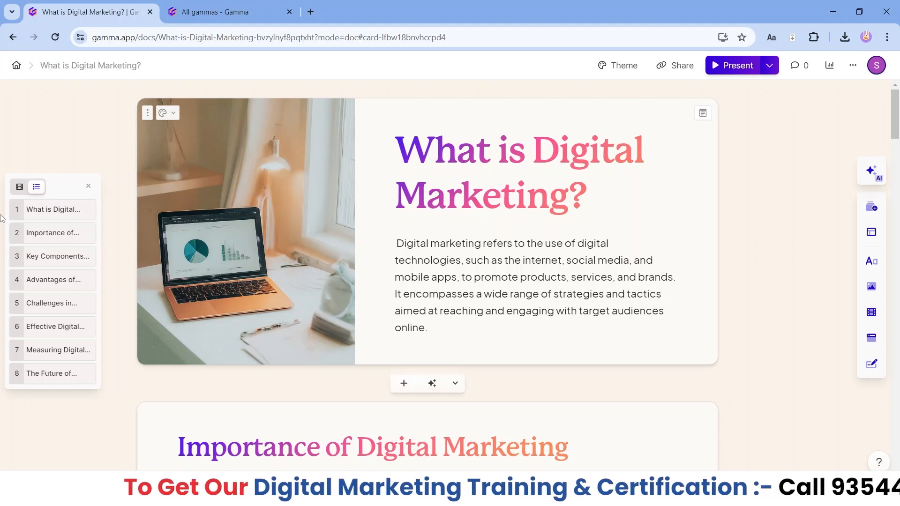
{"action": "left_click", "coordinate": [19, 186]}
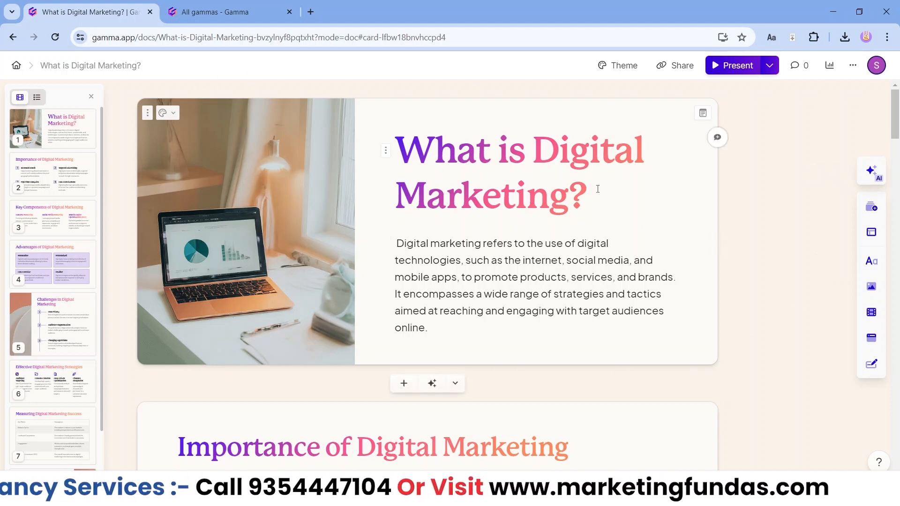
{"action": "left_click", "coordinate": [508, 277]}
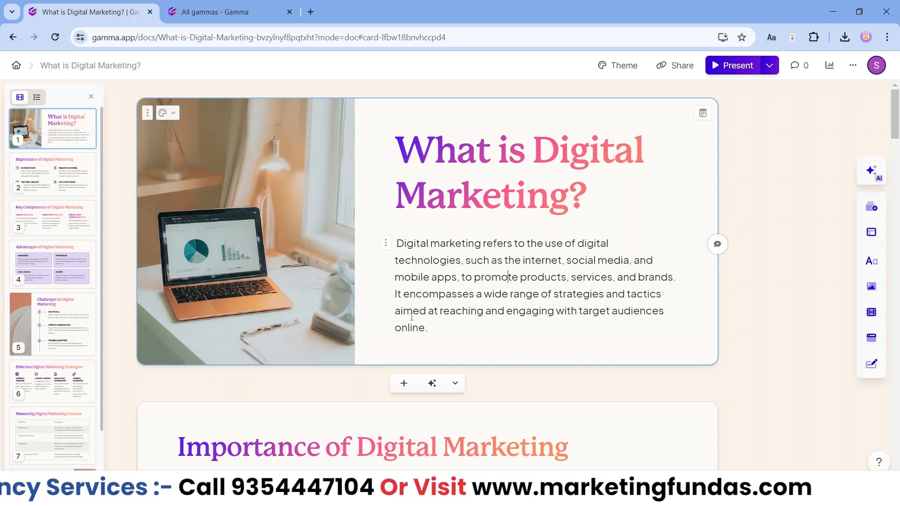
{"action": "left_click", "coordinate": [233, 265]}
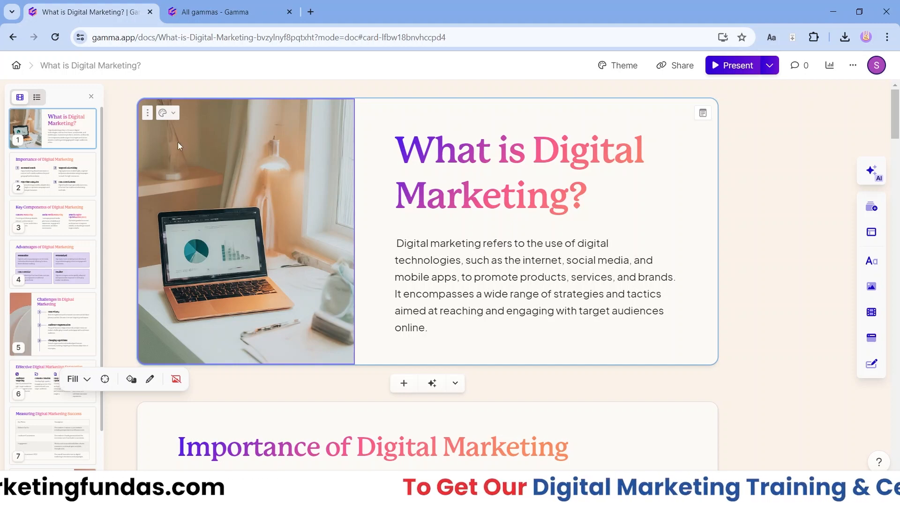
{"action": "scroll", "coordinate": [155, 280], "scroll_direction": "down", "scroll_amount": 1}
{"action": "scroll", "coordinate": [208, 280], "scroll_direction": "up", "scroll_amount": 1}
{"action": "left_click", "coordinate": [444, 184]}
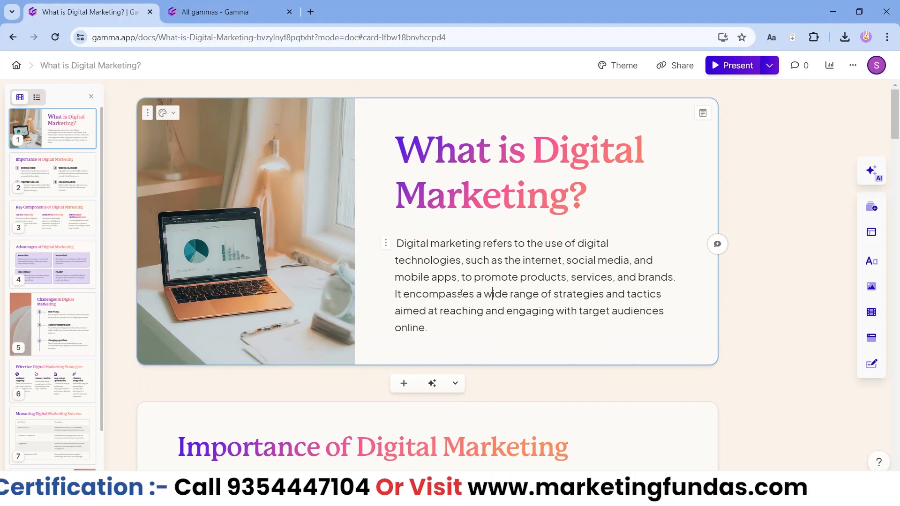
{"action": "left_click", "coordinate": [492, 295]}
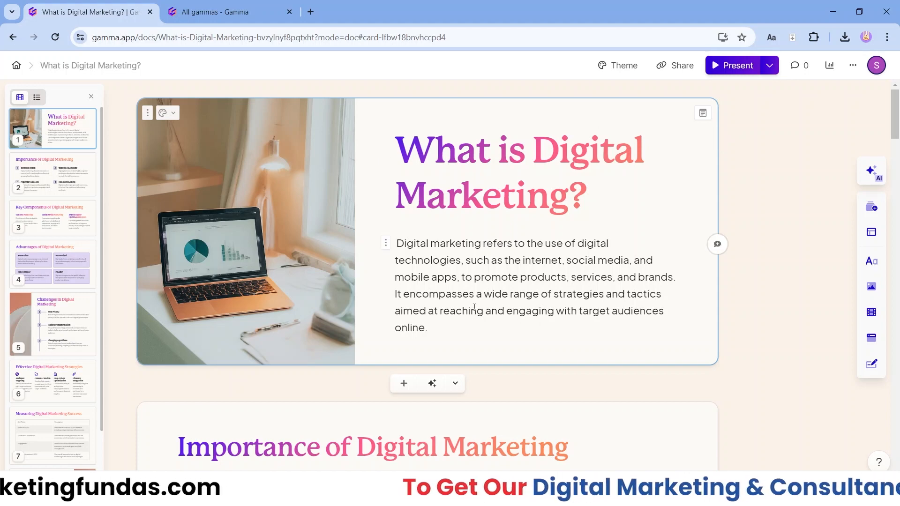
- Try the top and background image layouts on the first card and preview the background version in present mode
{"action": "left_click", "coordinate": [171, 115]}
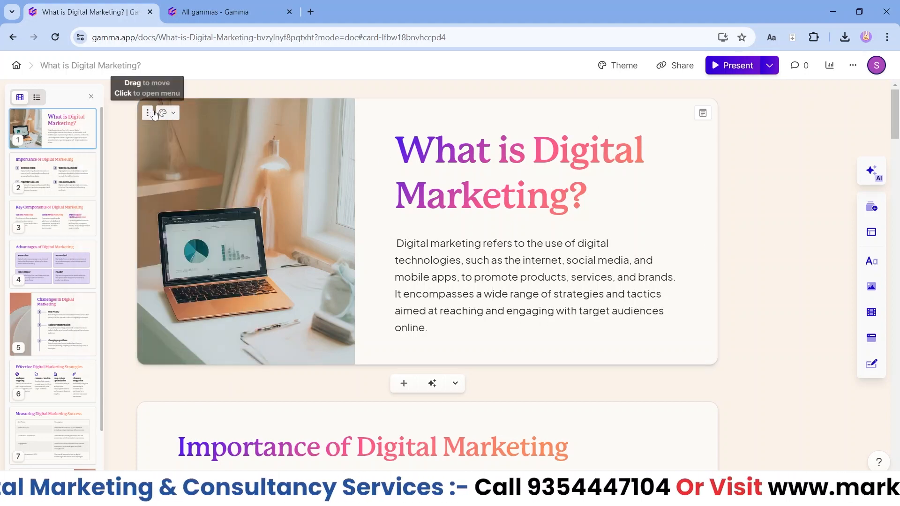
{"action": "left_click", "coordinate": [172, 115]}
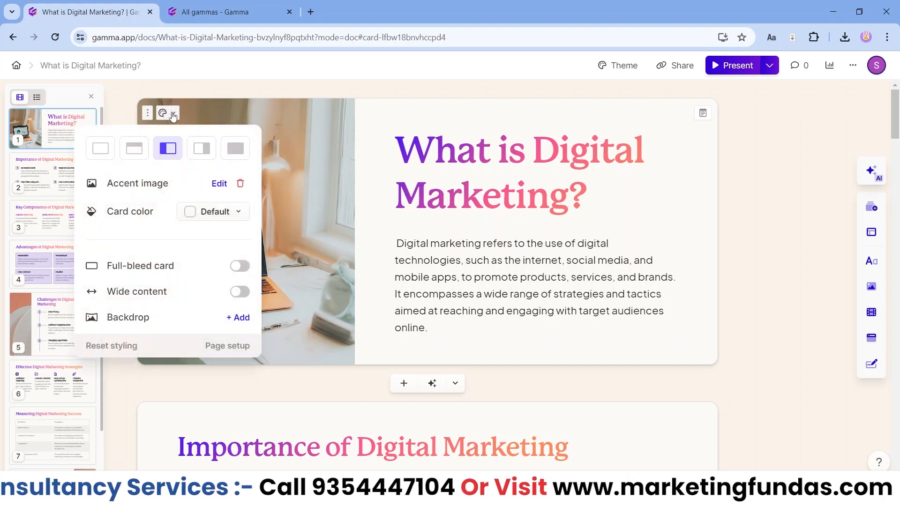
{"action": "left_click", "coordinate": [133, 149]}
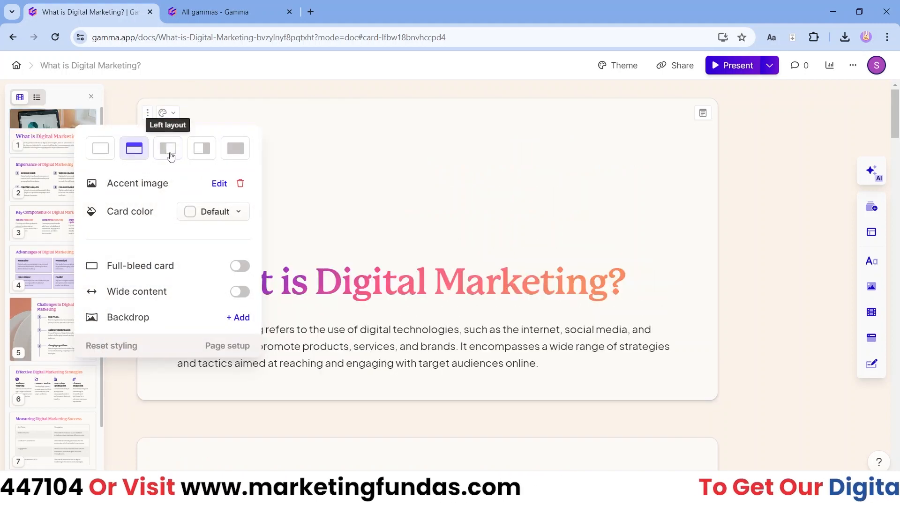
{"action": "left_click", "coordinate": [135, 151]}
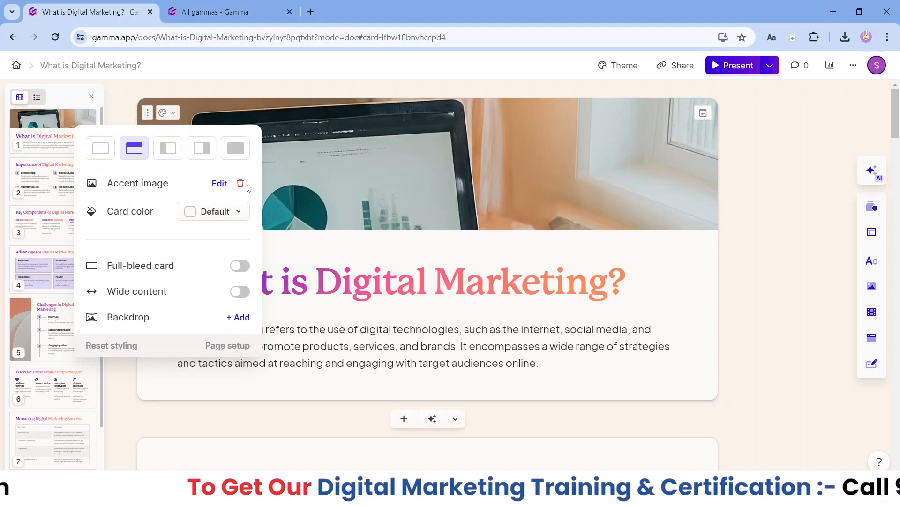
{"action": "left_click", "coordinate": [236, 152]}
{"action": "left_click", "coordinate": [806, 260]}
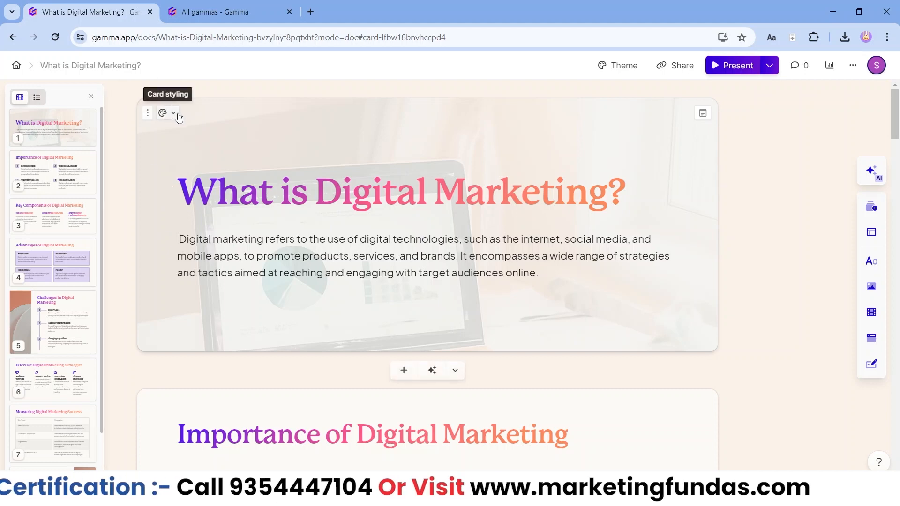
{"action": "left_click", "coordinate": [725, 67]}
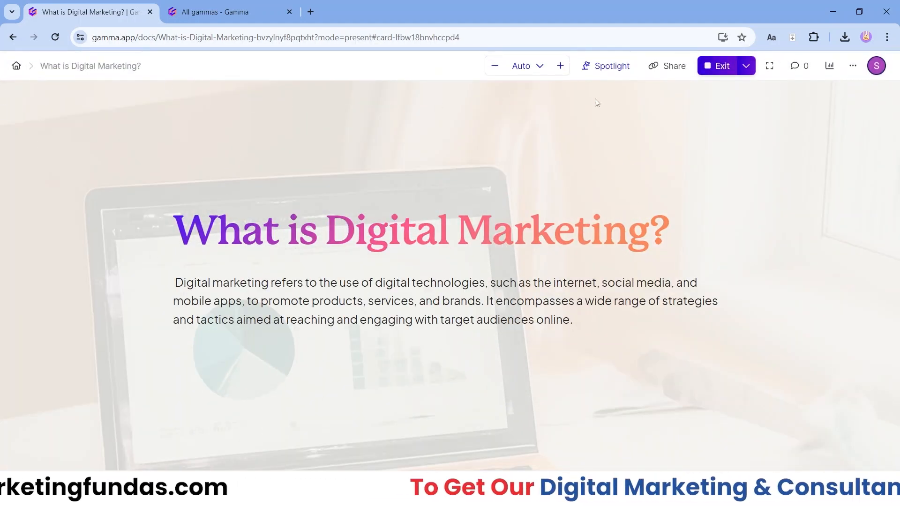
{"action": "left_click", "coordinate": [713, 66]}
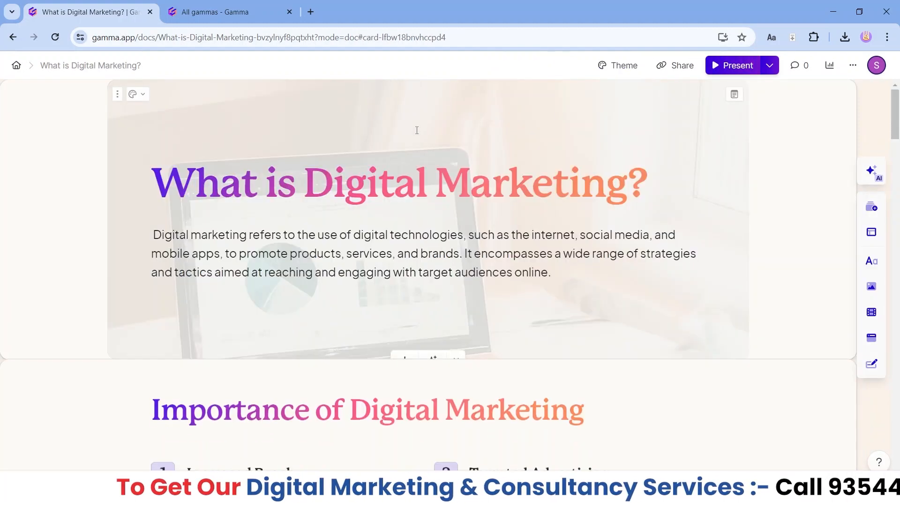
- Try the right image layout on the first card and set it back to the left layout
{"action": "left_click", "coordinate": [177, 120]}
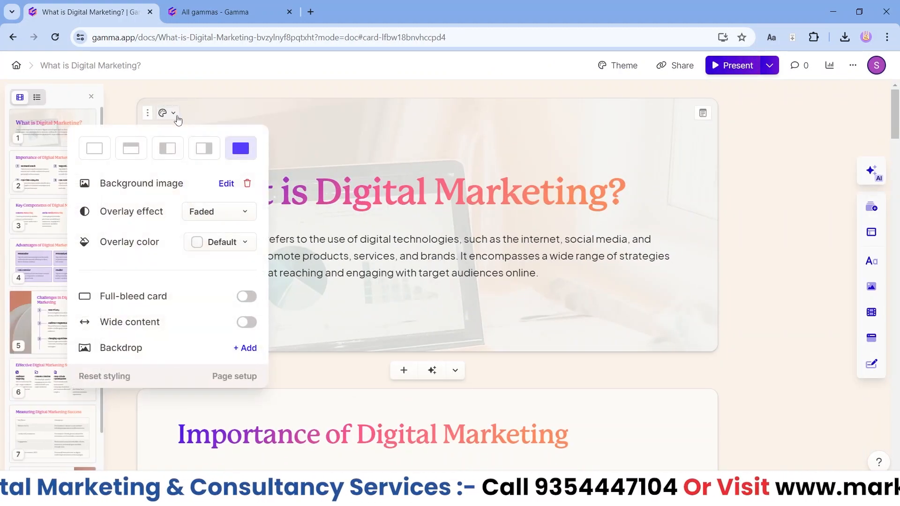
{"action": "left_click", "coordinate": [206, 153]}
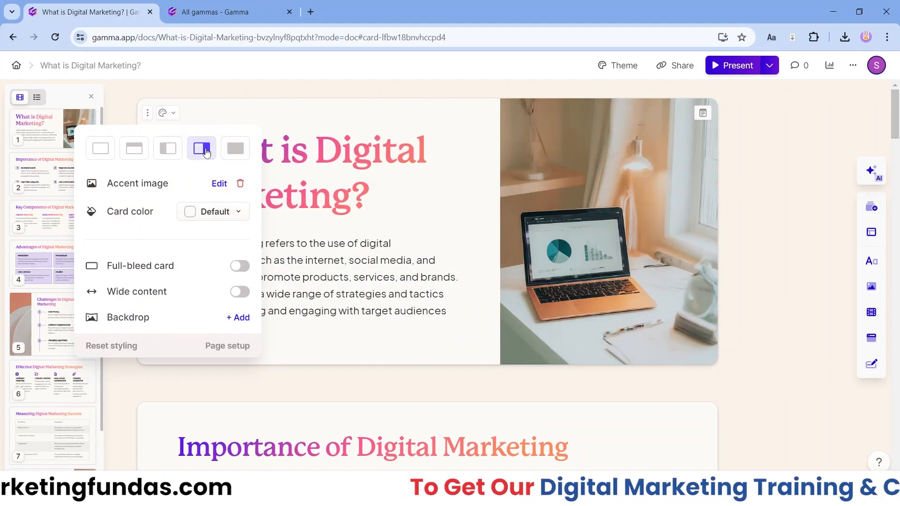
{"action": "left_click", "coordinate": [165, 154]}
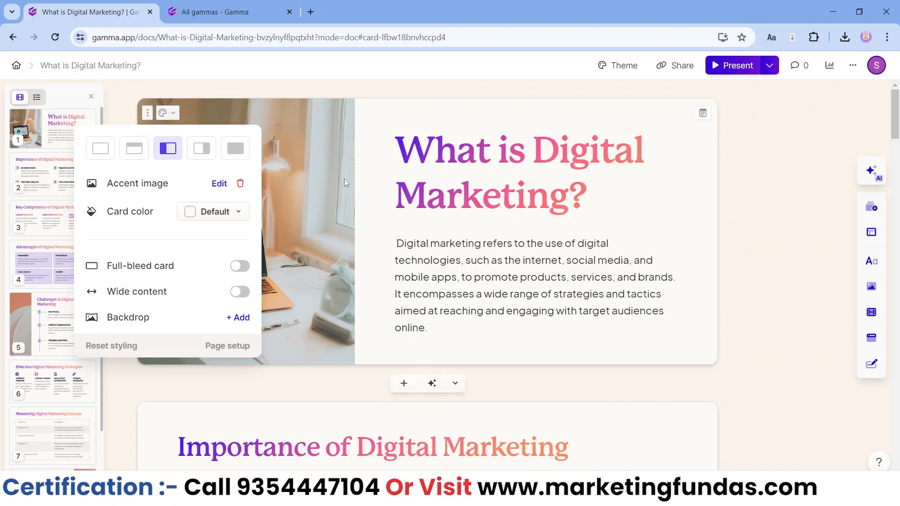
- Open the first card's accent image for editing, review its AI image settings and change the media source to Accent images
{"action": "left_click", "coordinate": [218, 185]}
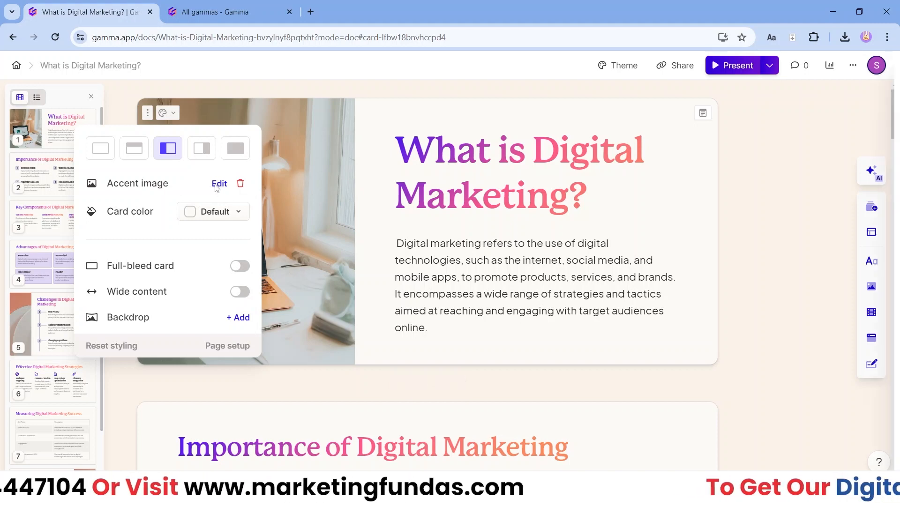
{"action": "mouse_move", "coordinate": [896, 176]}
{"action": "left_mouse_down"}
{"action": "mouse_move", "coordinate": [899, 265]}
{"action": "mouse_move", "coordinate": [895, 174]}
{"action": "left_mouse_up"}
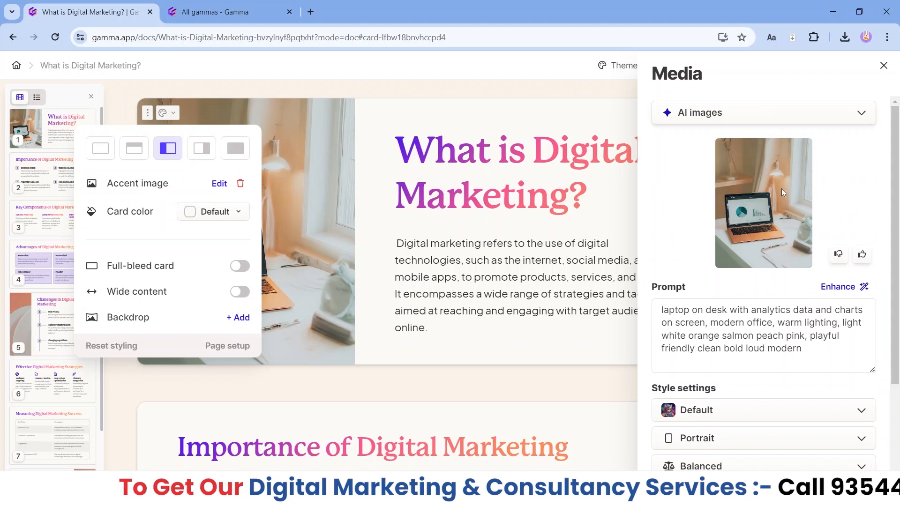
{"action": "scroll", "coordinate": [760, 176], "scroll_direction": "down", "scroll_amount": 3}
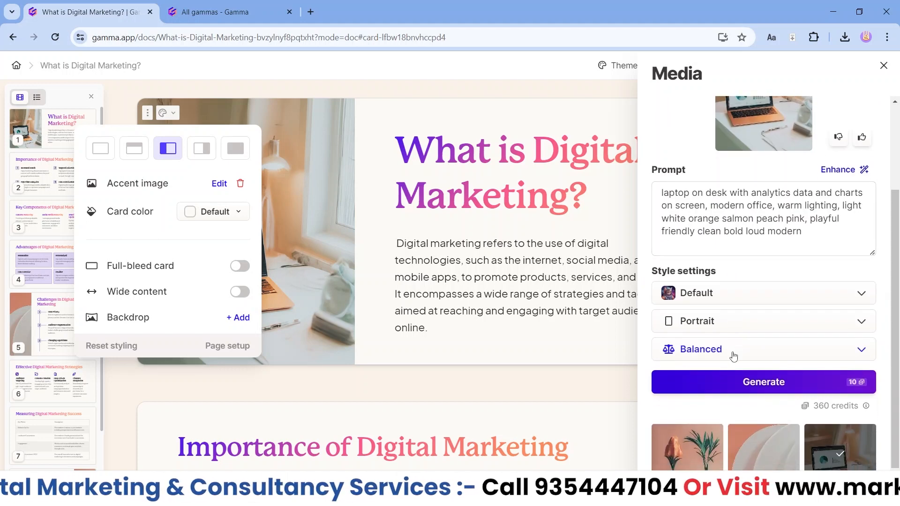
{"action": "scroll", "coordinate": [735, 358], "scroll_direction": "up", "scroll_amount": 1}
{"action": "scroll", "coordinate": [766, 378], "scroll_direction": "down", "scroll_amount": 1}
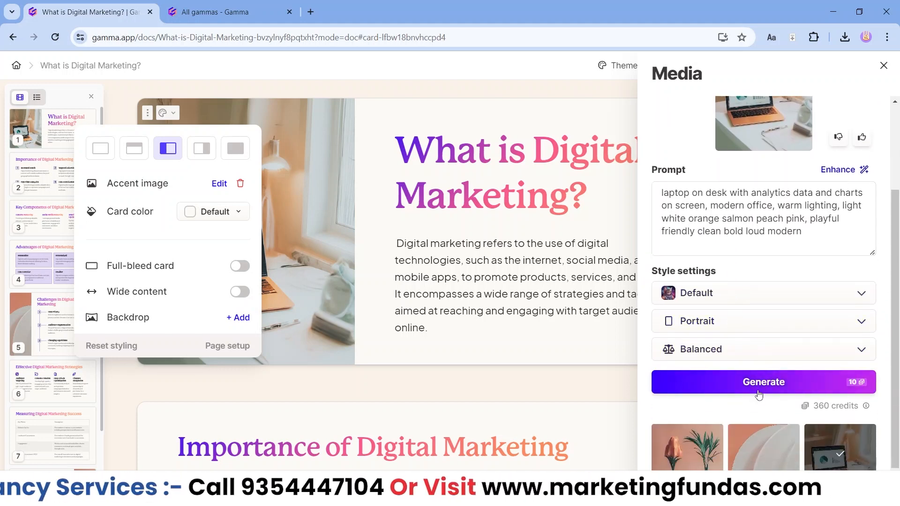
{"action": "scroll", "coordinate": [777, 394], "scroll_direction": "up", "scroll_amount": 3}
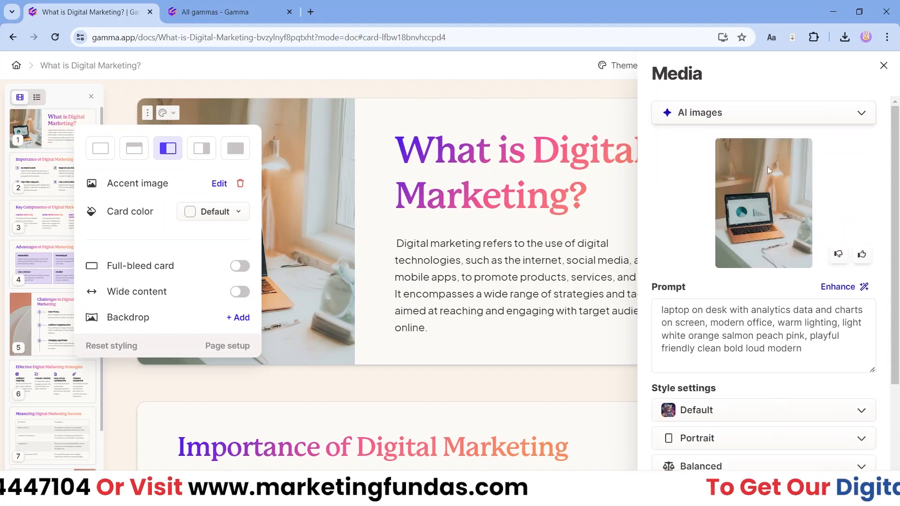
{"action": "left_click", "coordinate": [755, 123]}
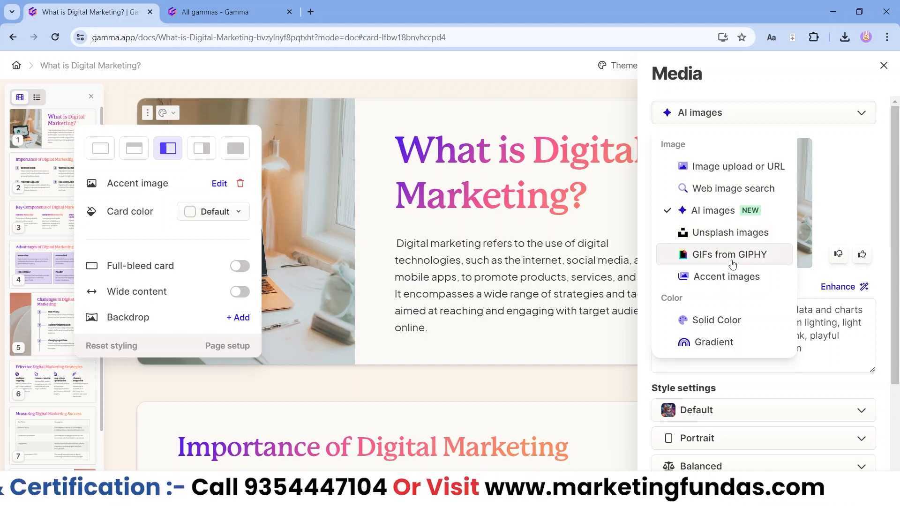
{"action": "left_click", "coordinate": [743, 280]}
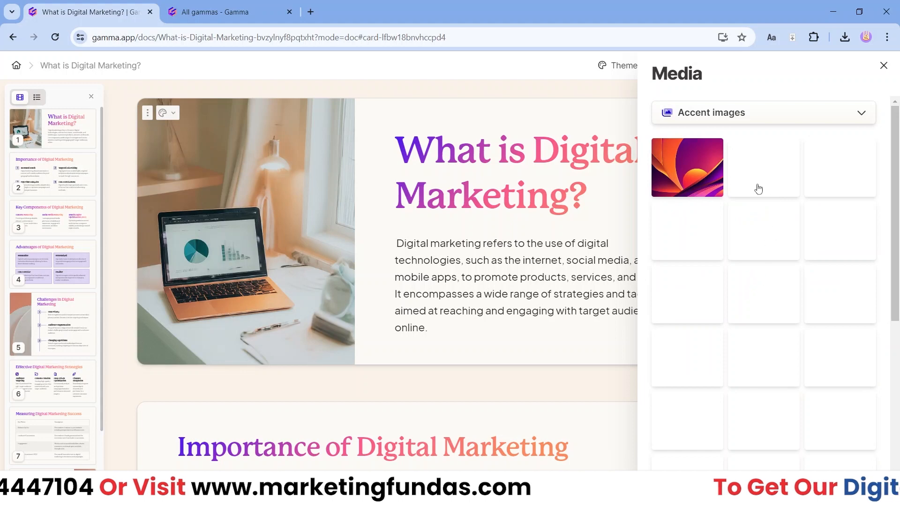
- Browse the accent image gallery and change the media source to Web image search
{"action": "scroll", "coordinate": [791, 338], "scroll_direction": "down", "scroll_amount": 3}
{"action": "scroll", "coordinate": [789, 335], "scroll_direction": "up", "scroll_amount": 5}
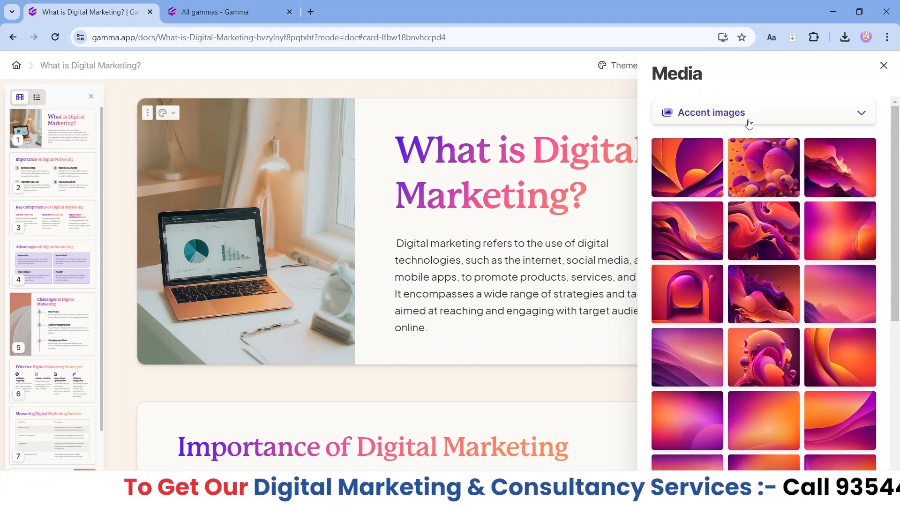
{"action": "left_click", "coordinate": [749, 121]}
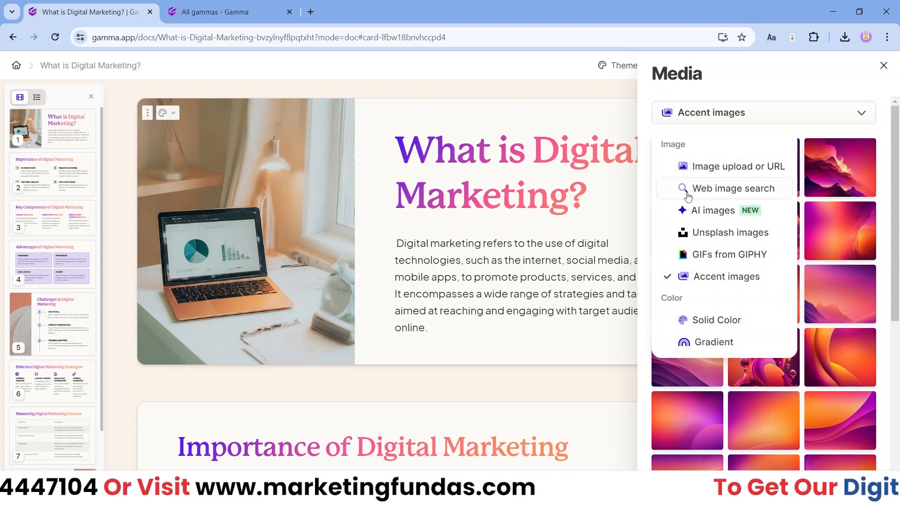
{"action": "left_click", "coordinate": [712, 190]}
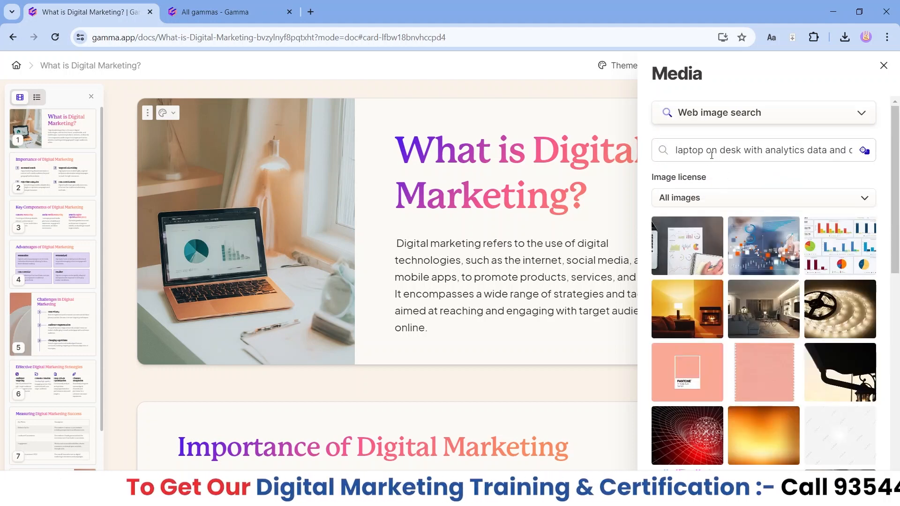
- Replace the existing image search text with "digital marketing" and run the web image search
{"action": "left_click", "coordinate": [712, 155]}
{"action": "left_click", "coordinate": [683, 149]}
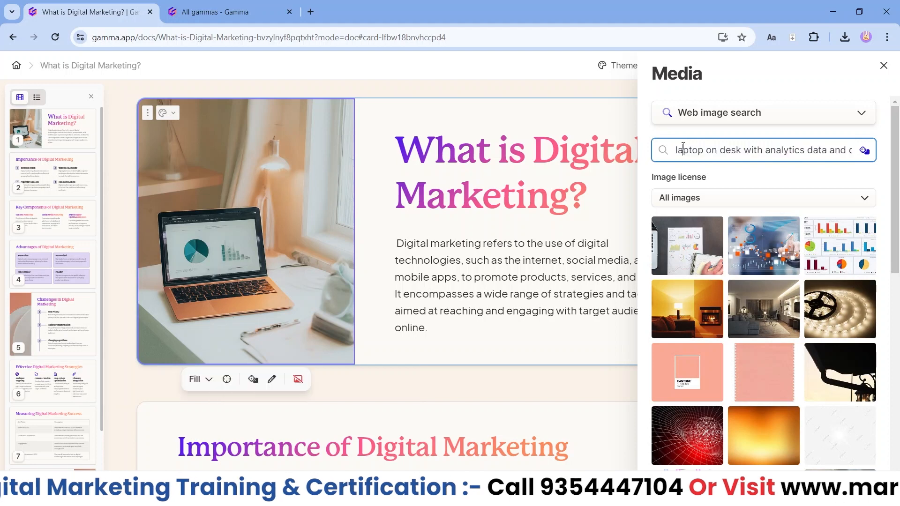
{"action": "left_click_drag", "start_coordinate": [680, 151], "coordinate": [848, 147]}
{"action": "double_click", "coordinate": [819, 150]}
{"action": "left_click", "coordinate": [822, 151]}
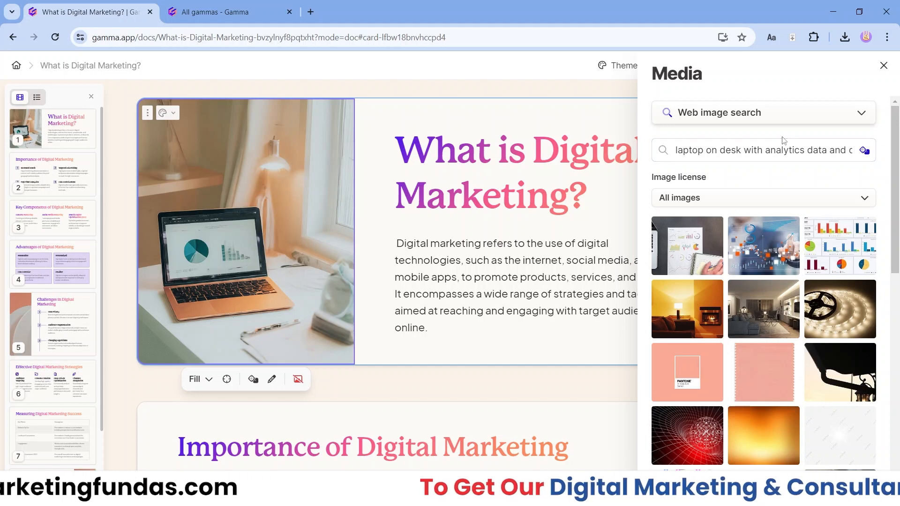
{"action": "triple_click", "coordinate": [775, 153]}
{"action": "key", "text": "BackSpace"}
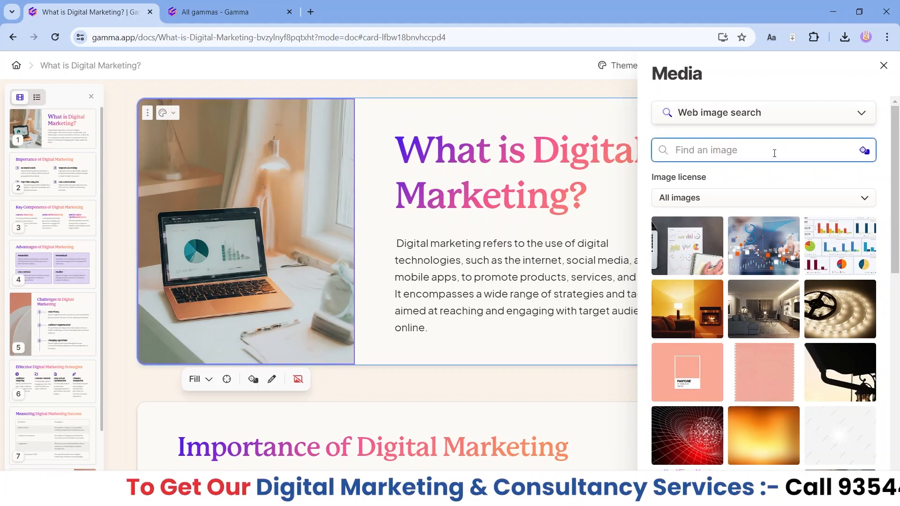
{"action": "type", "text": "digital marketing"}
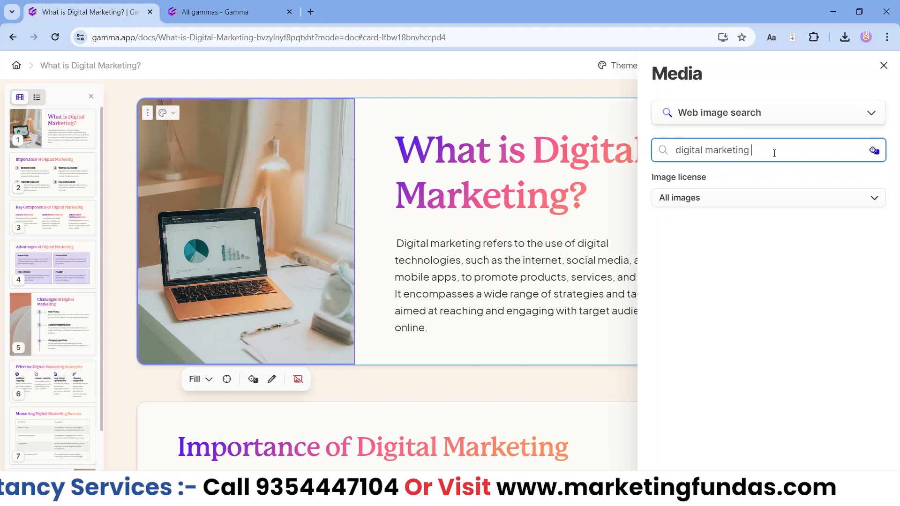
{"action": "key", "text": "Return"}
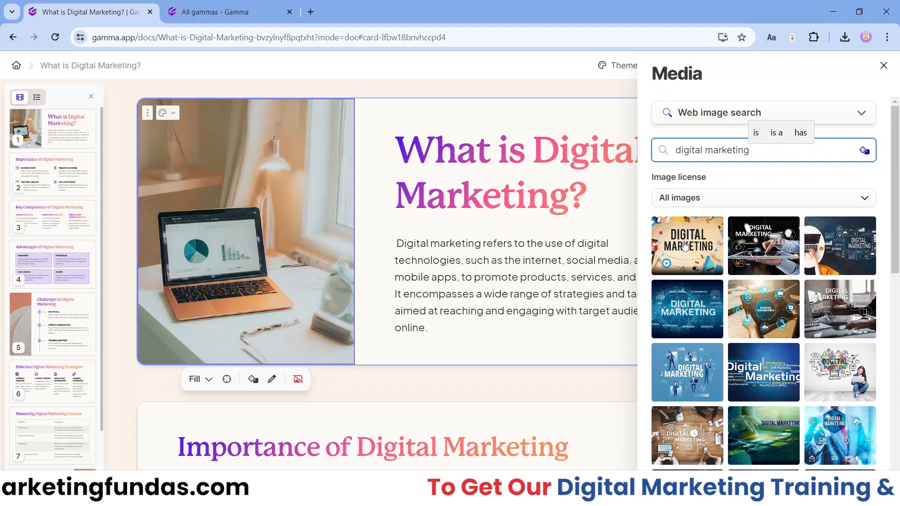
- Try filtering the image results by the Free to use and Free to use commercially licenses
{"action": "left_click", "coordinate": [694, 200]}
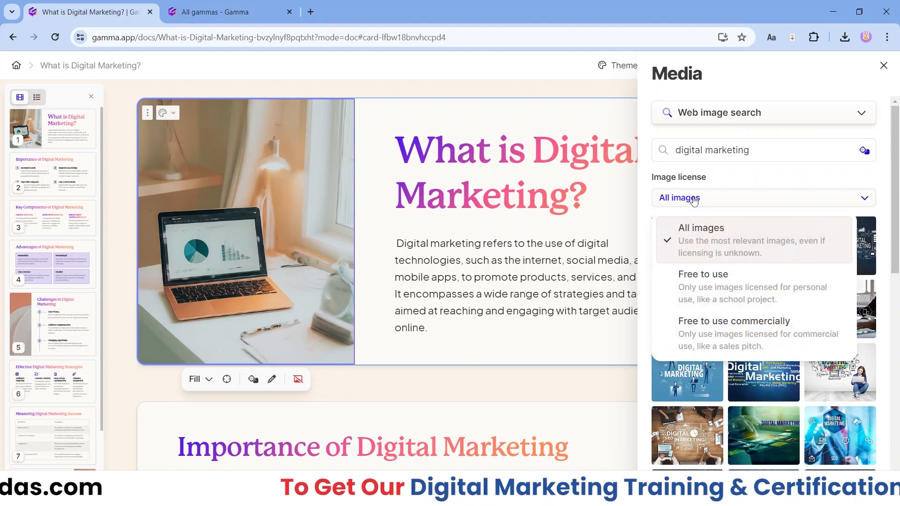
{"action": "left_click", "coordinate": [700, 297]}
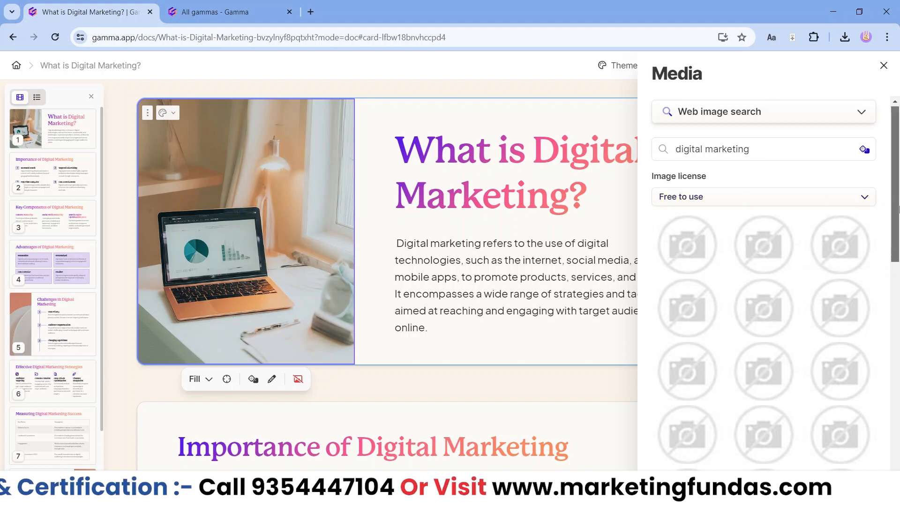
{"action": "scroll", "coordinate": [898, 210], "scroll_direction": "down", "scroll_amount": 3}
{"action": "scroll", "coordinate": [898, 210], "scroll_direction": "up", "scroll_amount": 3}
{"action": "left_click", "coordinate": [745, 201]}
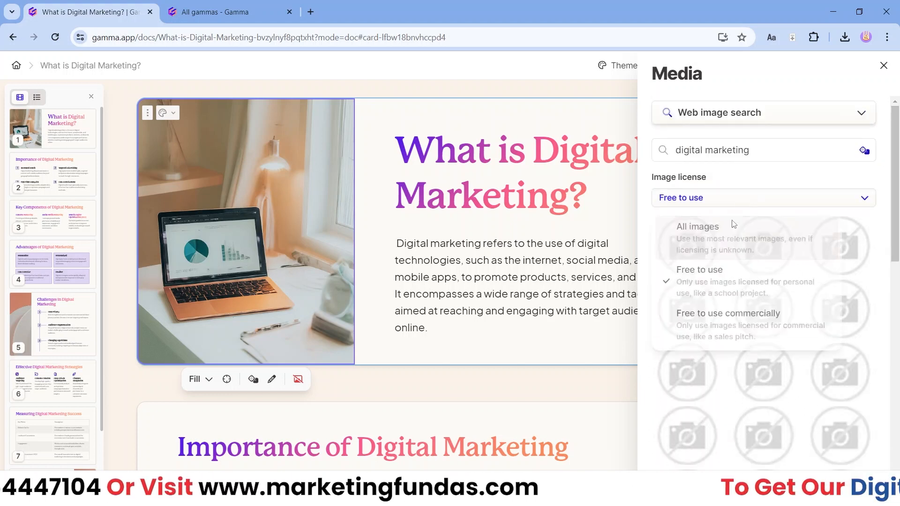
{"action": "left_click", "coordinate": [701, 328]}
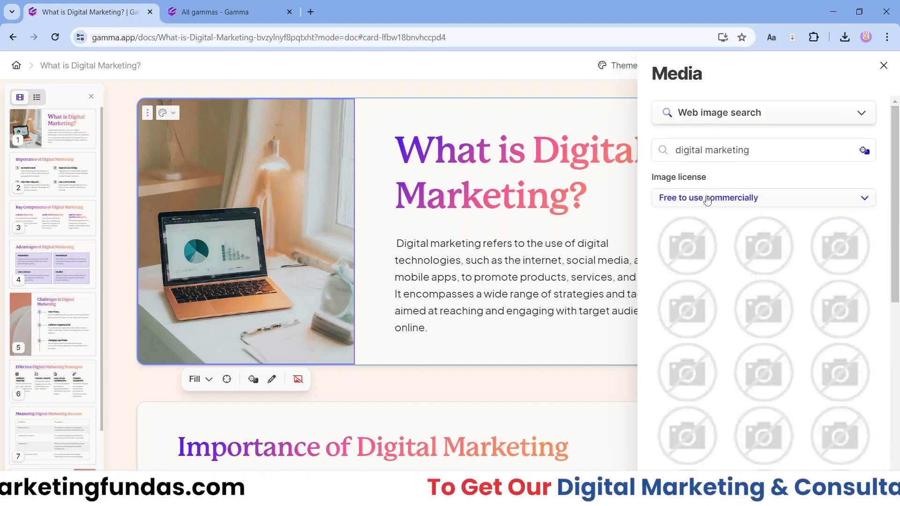
- Set the image license to All images, apply the first search result as the first card's accent image, and close the media options
{"action": "left_click", "coordinate": [708, 201]}
{"action": "left_click", "coordinate": [693, 228]}
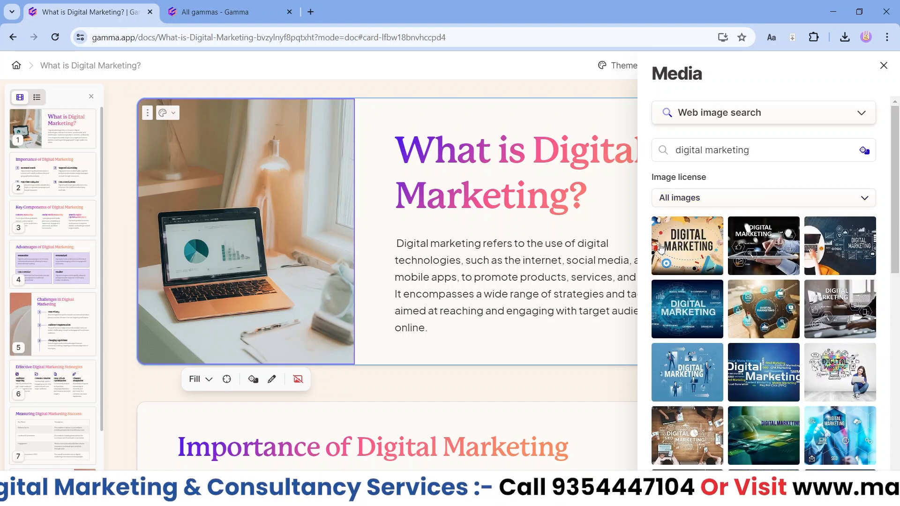
{"action": "left_click", "coordinate": [691, 242]}
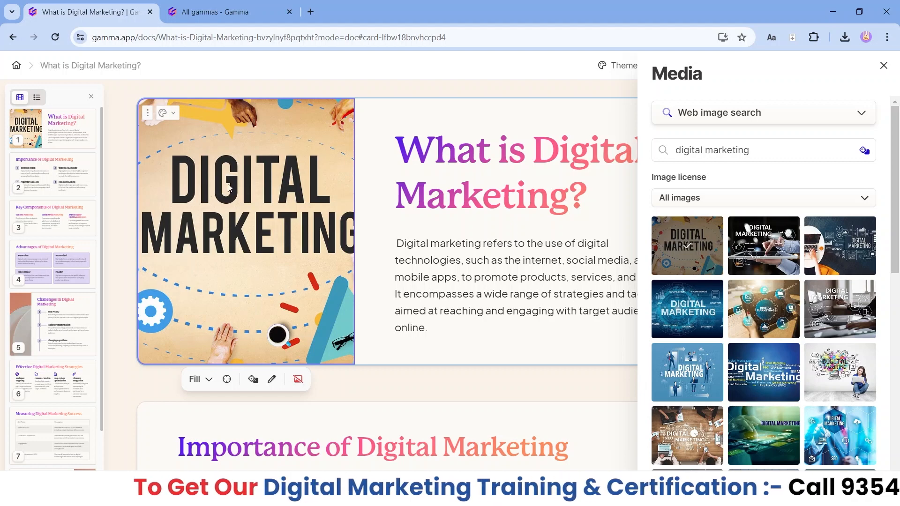
{"action": "left_click", "coordinate": [884, 66]}
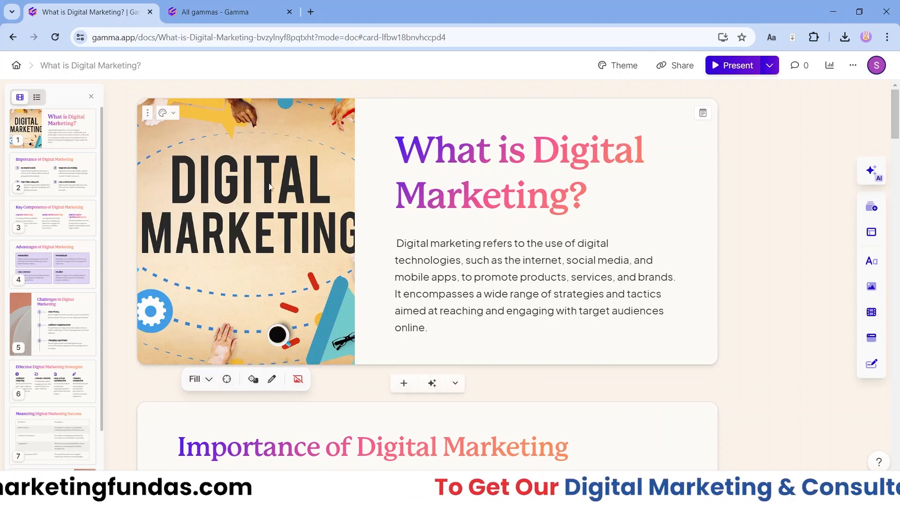
- Select the first card's title and its body paragraph in turn to view their formatting options
{"action": "left_click", "coordinate": [476, 153]}
{"action": "left_click", "coordinate": [387, 151]}
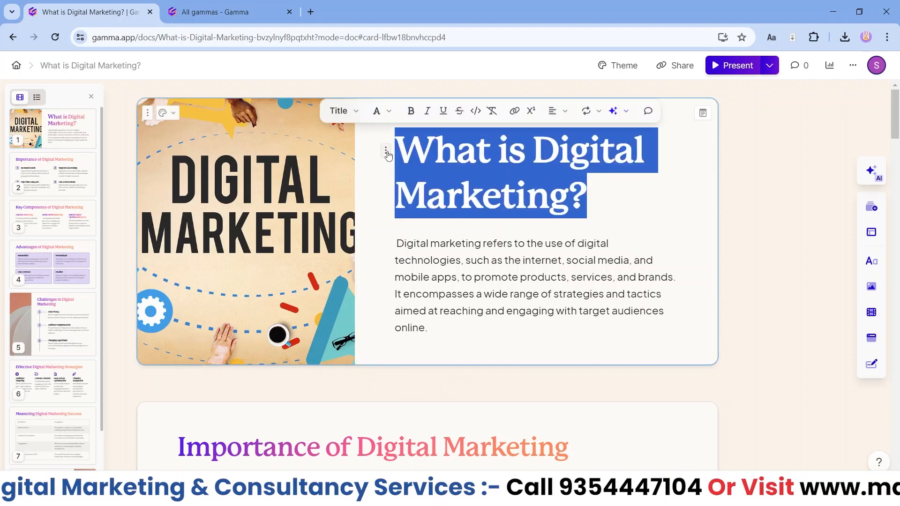
{"action": "left_click", "coordinate": [417, 259]}
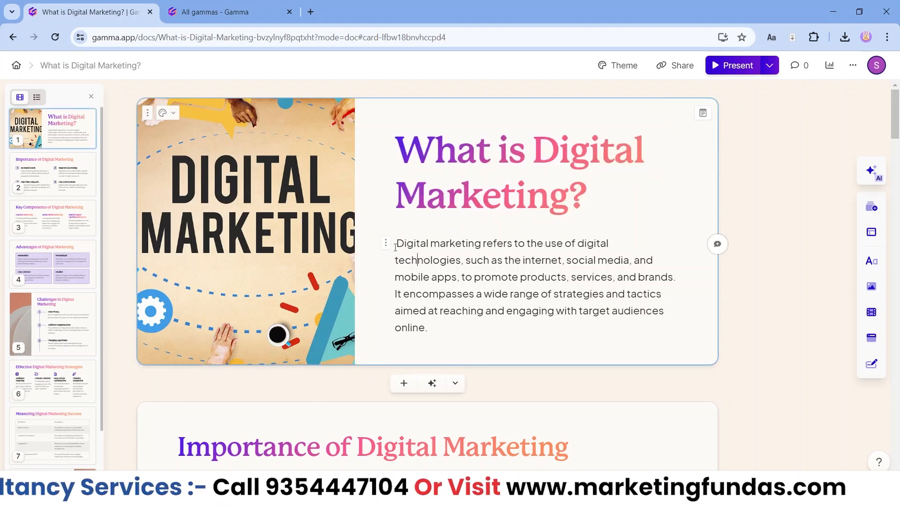
{"action": "left_click", "coordinate": [386, 243]}
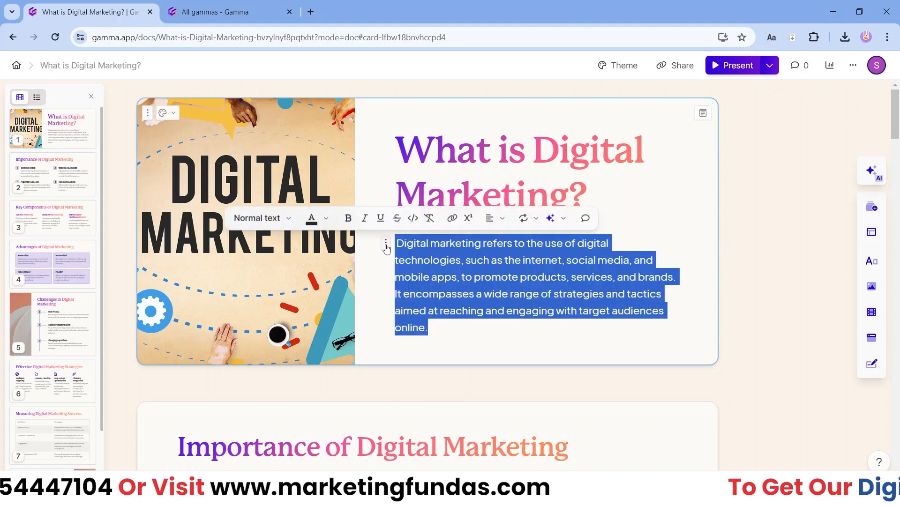
- Try the Fit image display on the first card's accent image and restore Fill space
{"action": "left_click", "coordinate": [222, 281]}
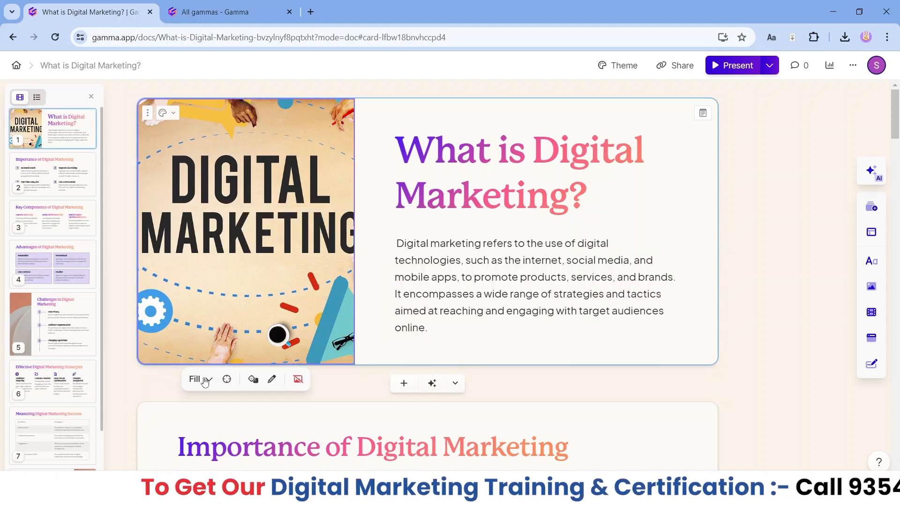
{"action": "left_click", "coordinate": [205, 382]}
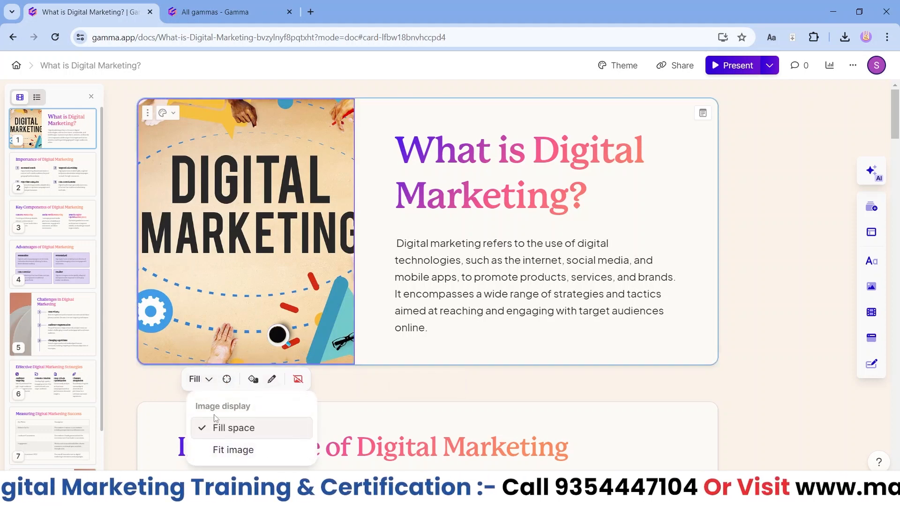
{"action": "left_click", "coordinate": [219, 450]}
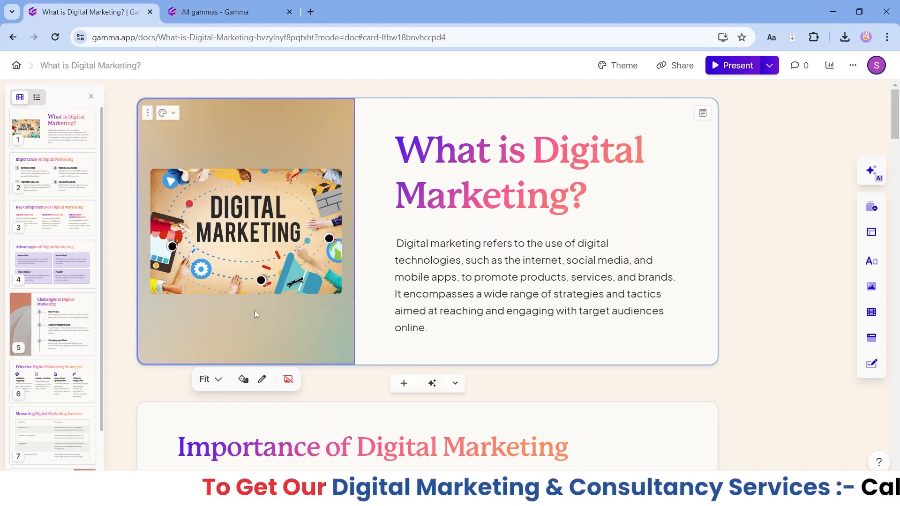
{"action": "left_click", "coordinate": [217, 381]}
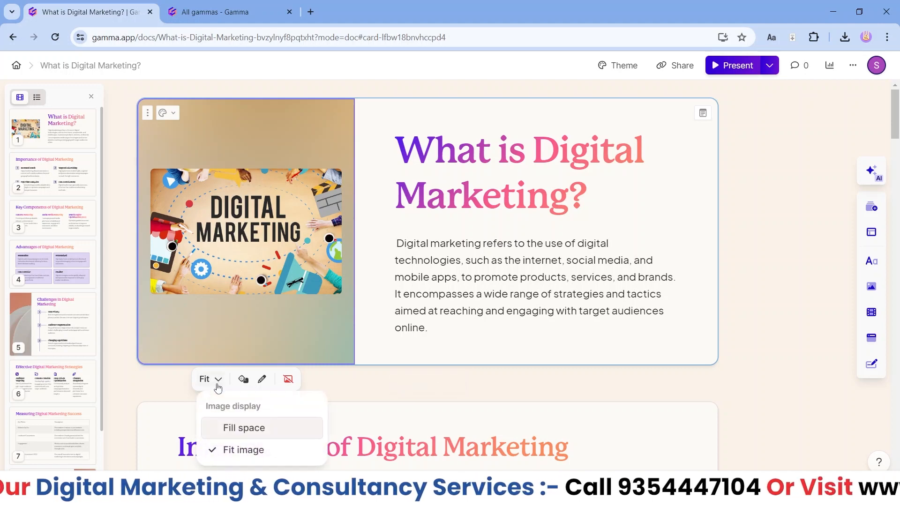
{"action": "left_click", "coordinate": [231, 436]}
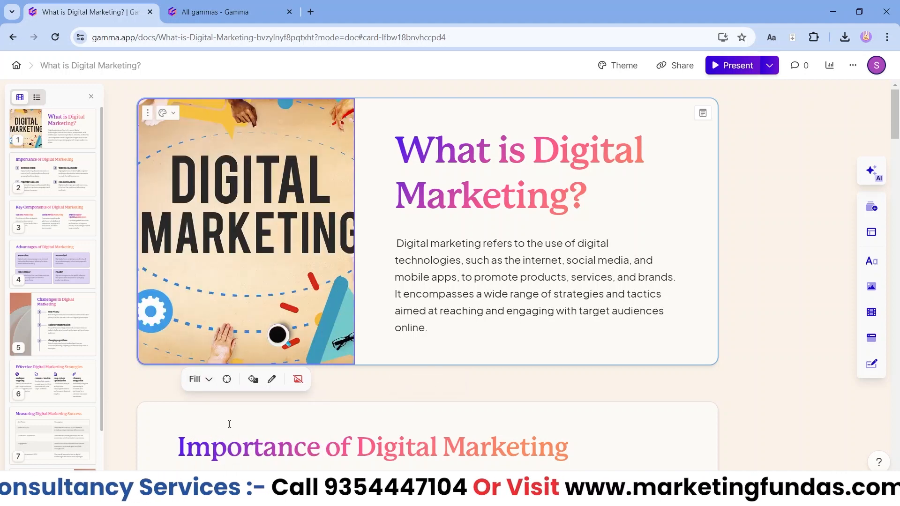
- Shift the accent image's focus point slightly to the right and shuffle through several alternative accent images
{"action": "left_click", "coordinate": [226, 379]}
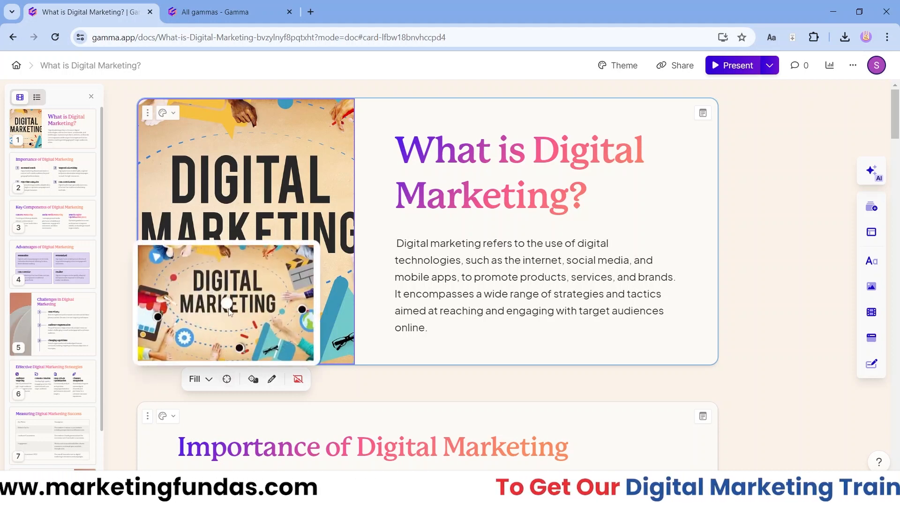
{"action": "left_click_drag", "start_coordinate": [225, 307], "coordinate": [233, 301]}
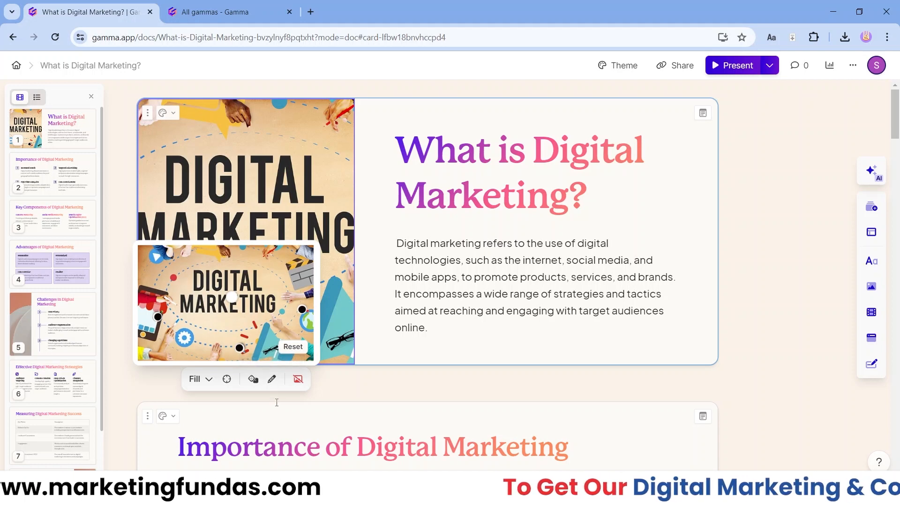
{"action": "left_click", "coordinate": [253, 380]}
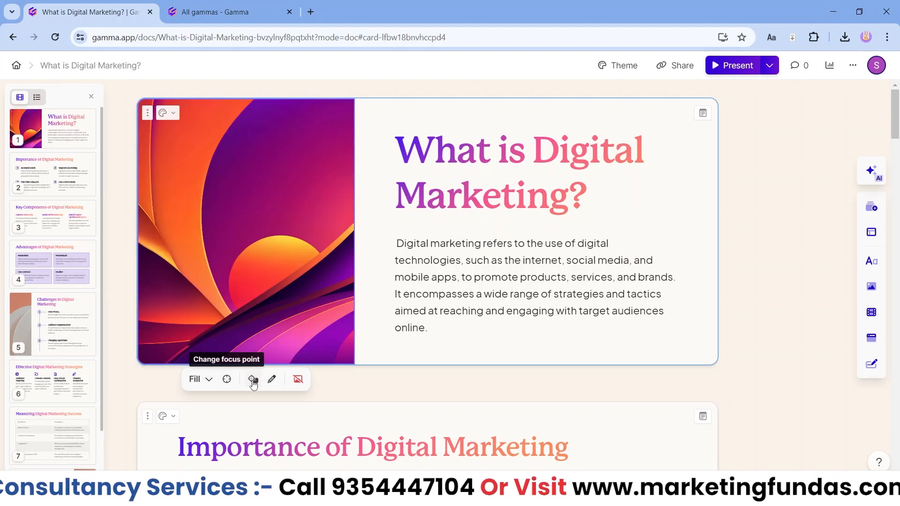
{"action": "left_click", "coordinate": [253, 380]}
{"action": "left_click", "coordinate": [253, 380]}
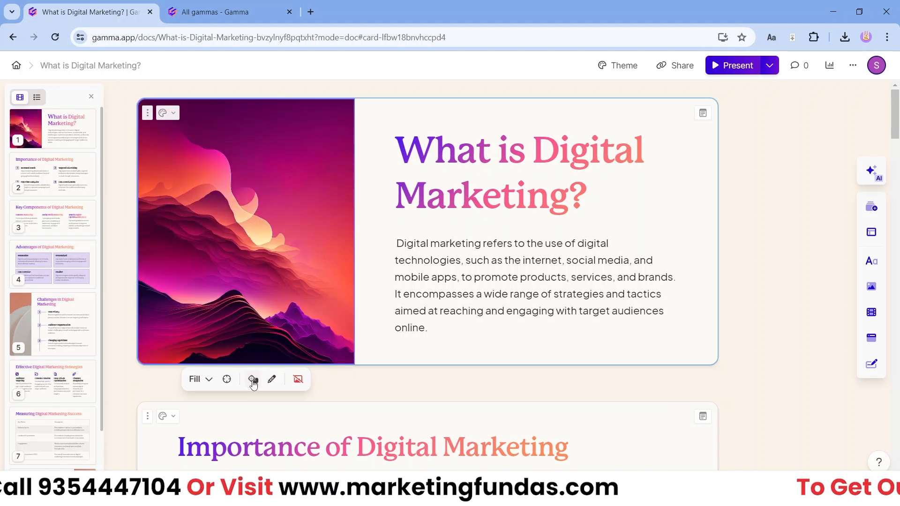
{"action": "left_click", "coordinate": [253, 380]}
{"action": "left_click", "coordinate": [252, 380]}
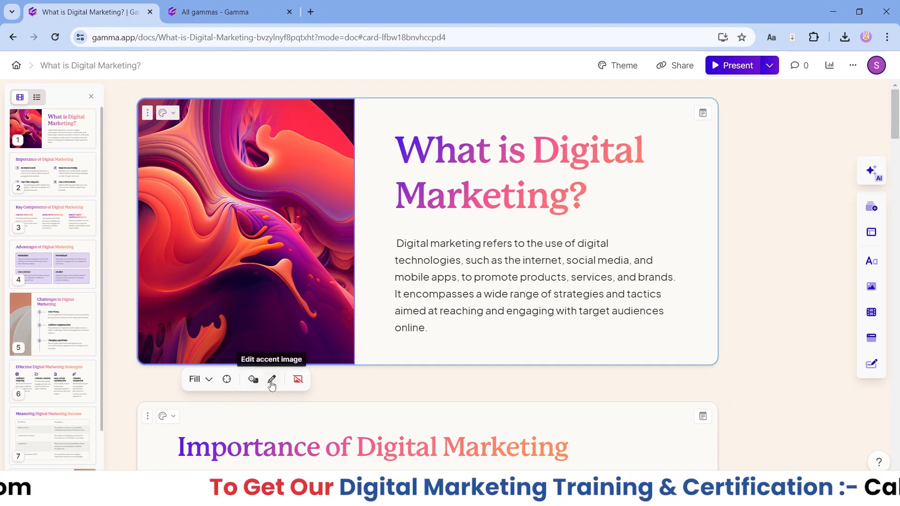
- View the media source options for the first card's accent image and remove the image, keeping the left image layout
{"action": "left_click", "coordinate": [271, 380]}
{"action": "left_click", "coordinate": [721, 121]}
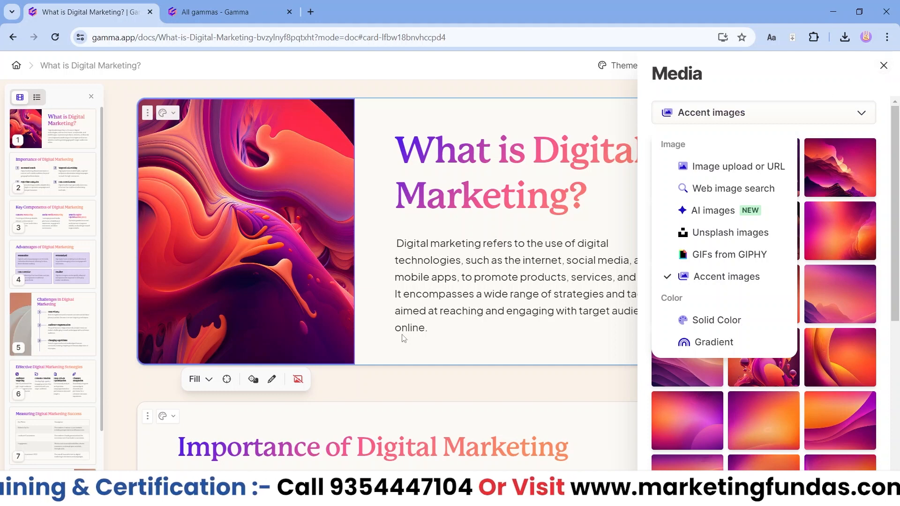
{"action": "left_click", "coordinate": [298, 381]}
{"action": "left_click", "coordinate": [298, 379]}
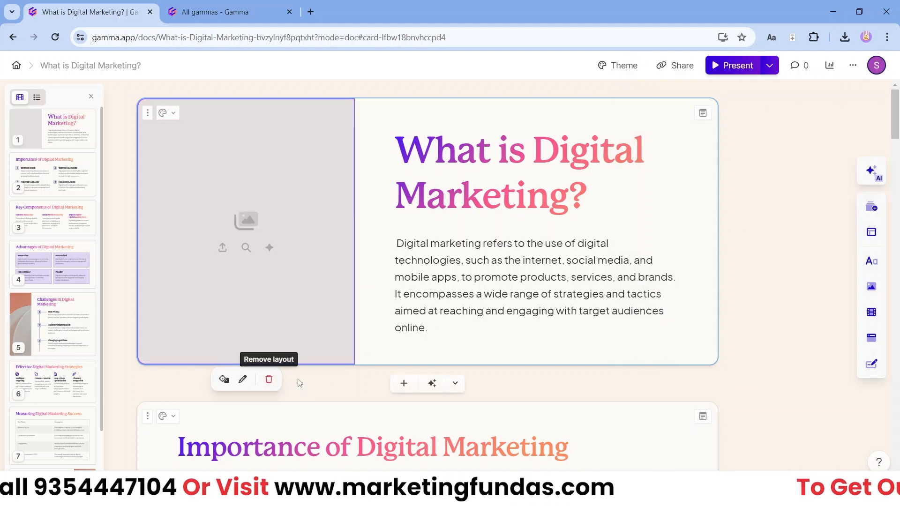
- Search web images for "digital marketing" and use the first result as the first card's accent image
{"action": "left_click", "coordinate": [222, 248]}
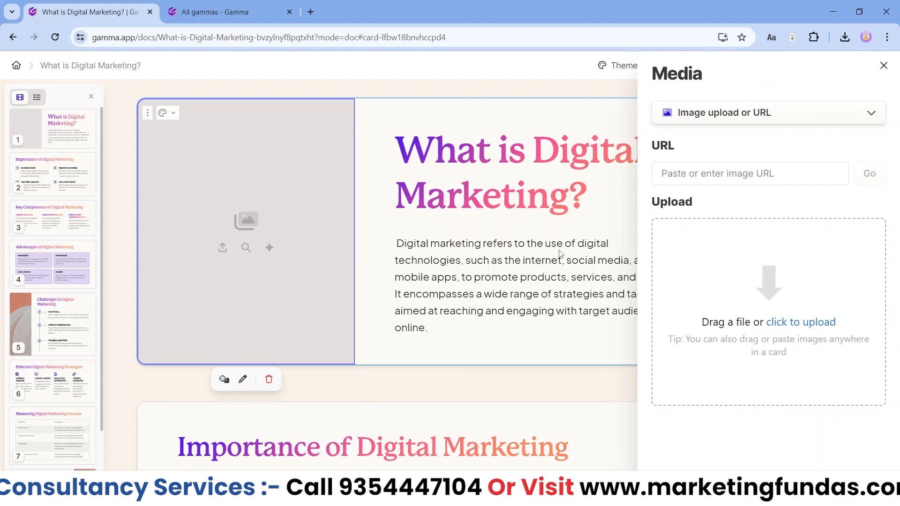
{"action": "left_click", "coordinate": [816, 121]}
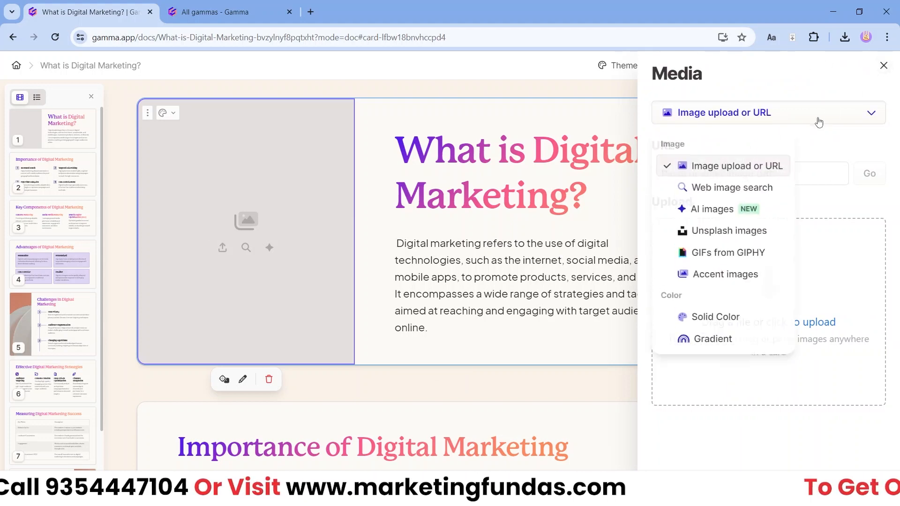
{"action": "left_click", "coordinate": [708, 188]}
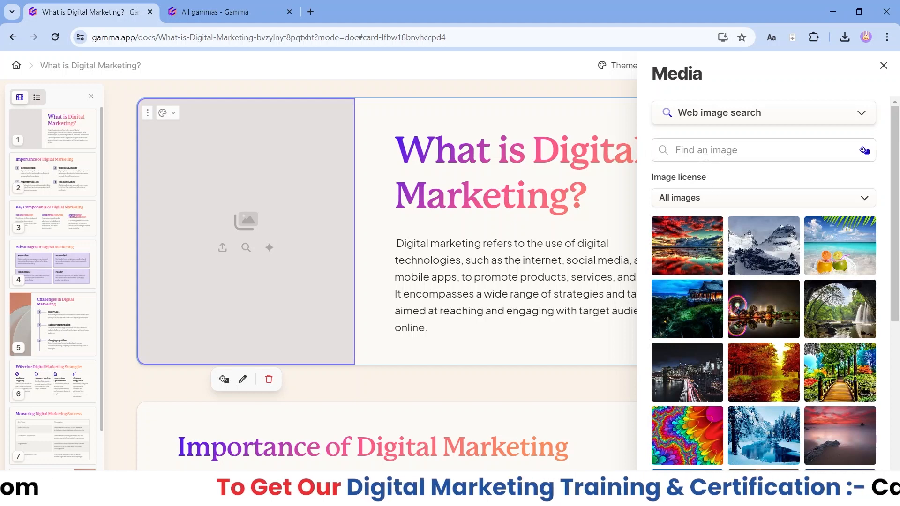
{"action": "left_click", "coordinate": [742, 155]}
{"action": "type", "text": "digital a"}
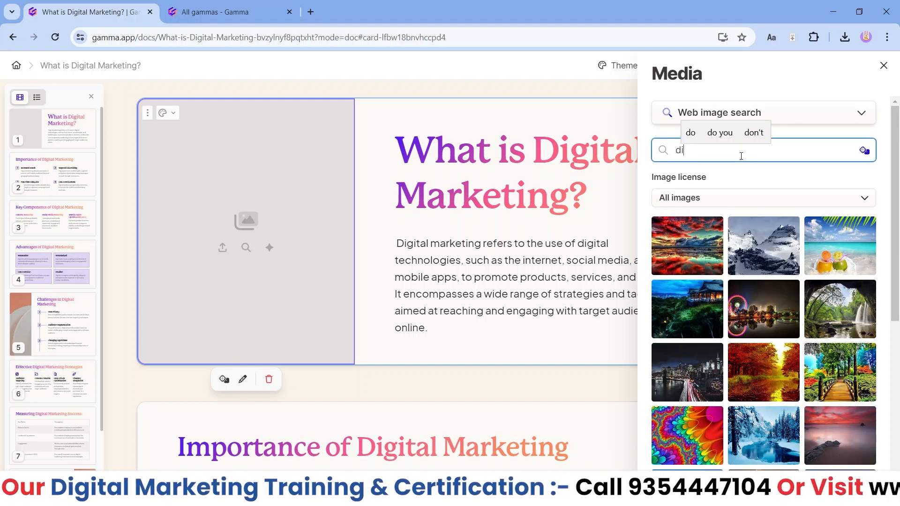
{"action": "key", "text": "BackSpace"}
{"action": "type", "text": "ma"}
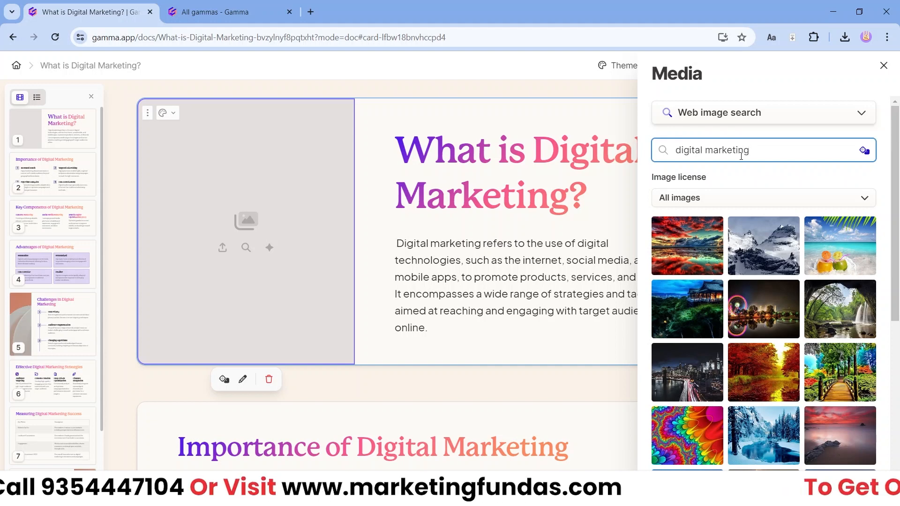
{"action": "type", "text": "rketing"}
{"action": "key", "text": "Return"}
{"action": "left_click", "coordinate": [689, 248]}
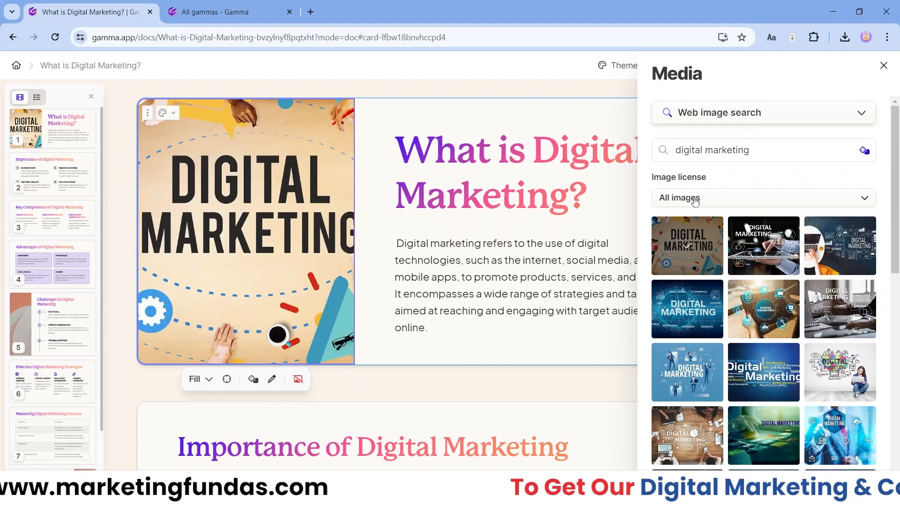
{"action": "left_click", "coordinate": [883, 65]}
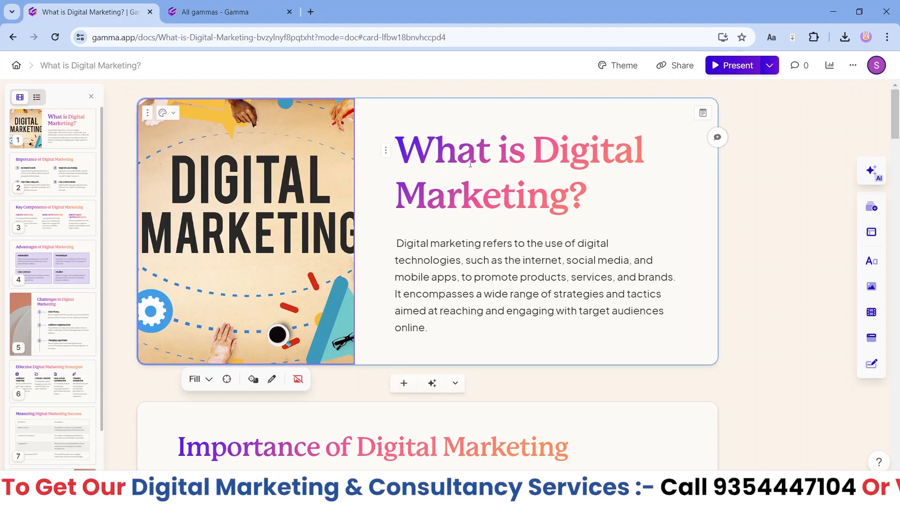
- Select the first card's title and look through its text style, text color and highlight color options
{"action": "left_click", "coordinate": [394, 152]}
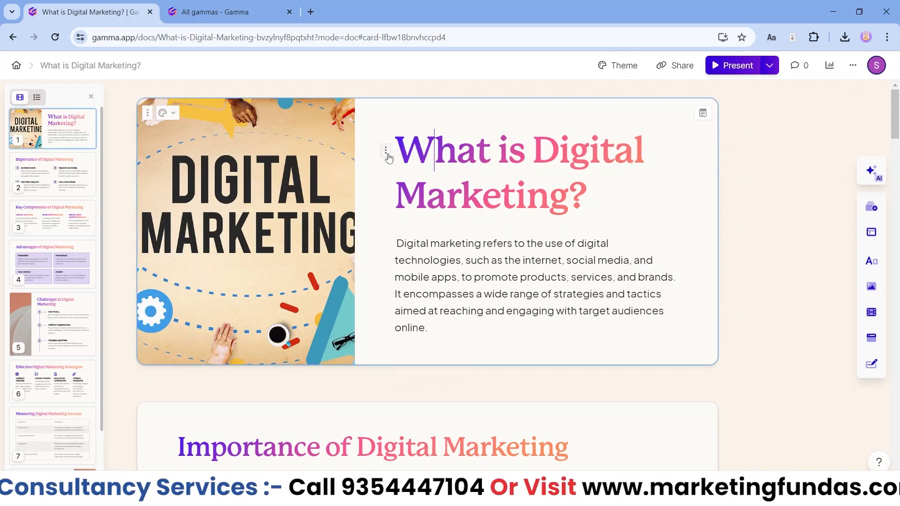
{"action": "triple_click", "coordinate": [389, 151]}
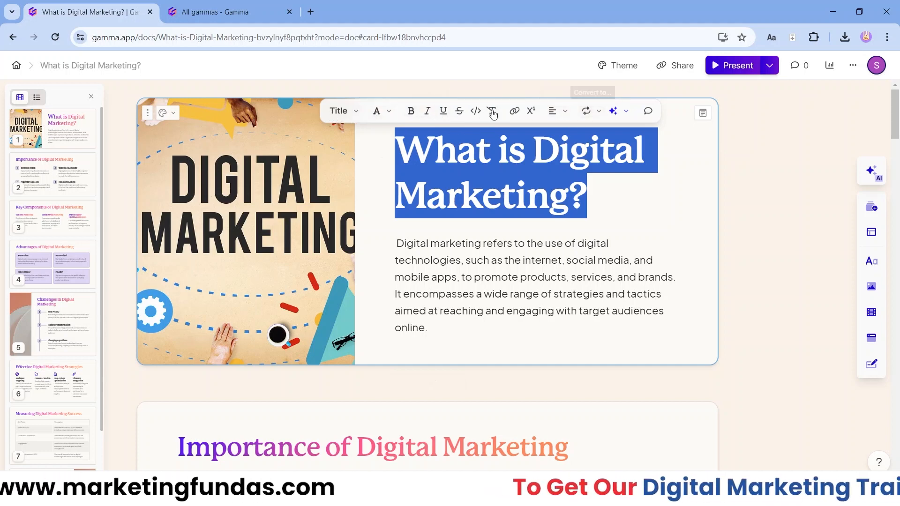
{"action": "left_click", "coordinate": [348, 114]}
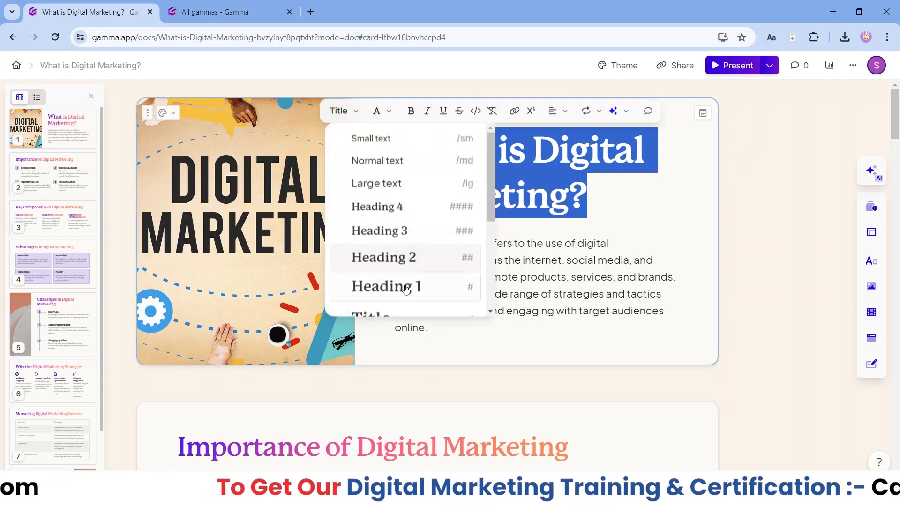
{"action": "left_click_drag", "start_coordinate": [491, 204], "coordinate": [485, 296]}
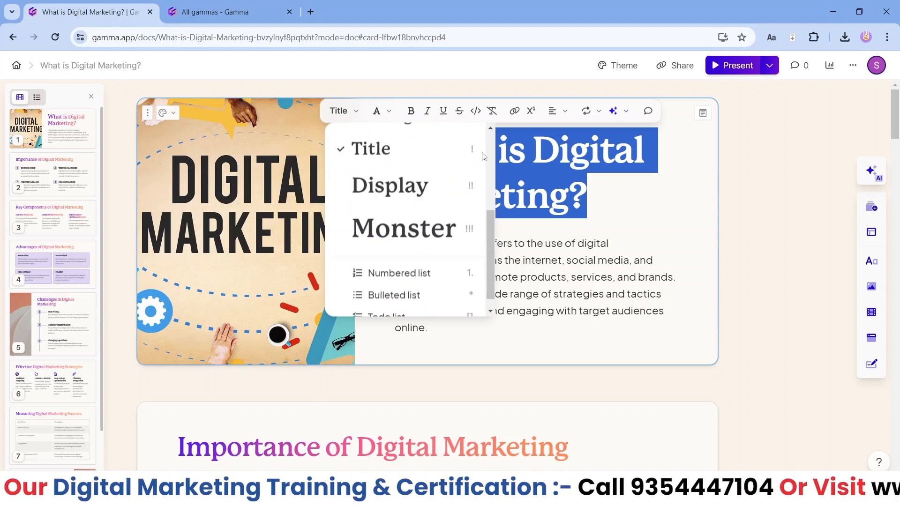
{"action": "left_click", "coordinate": [379, 111]}
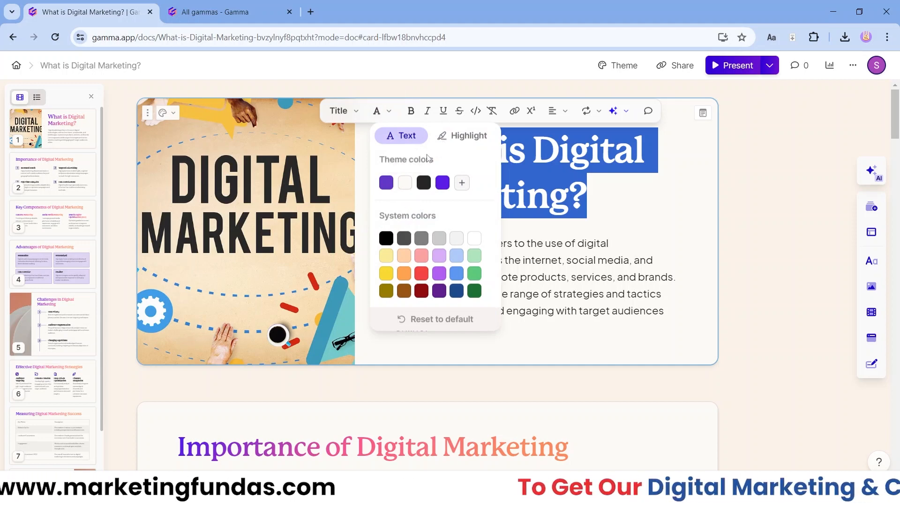
{"action": "left_click", "coordinate": [454, 137]}
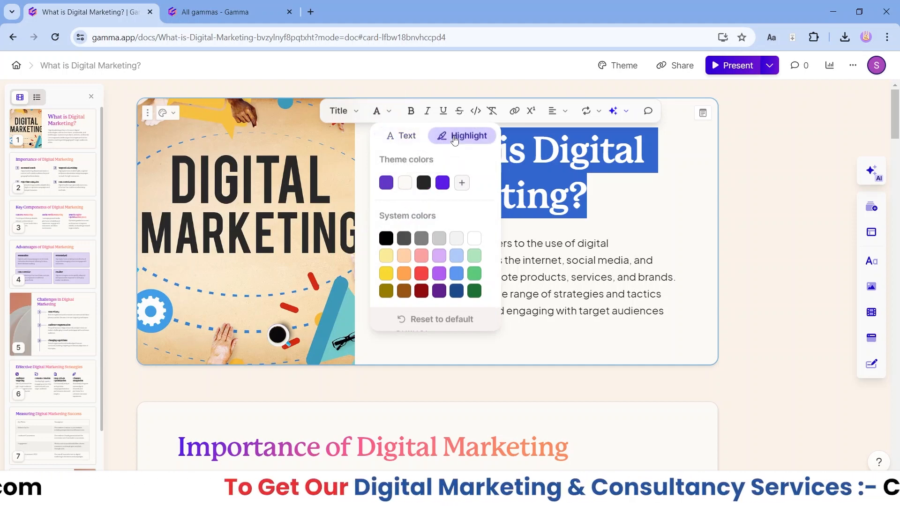
- Try bold and code formatting on the first card's title, then restore its original formatting
{"action": "left_click", "coordinate": [410, 115]}
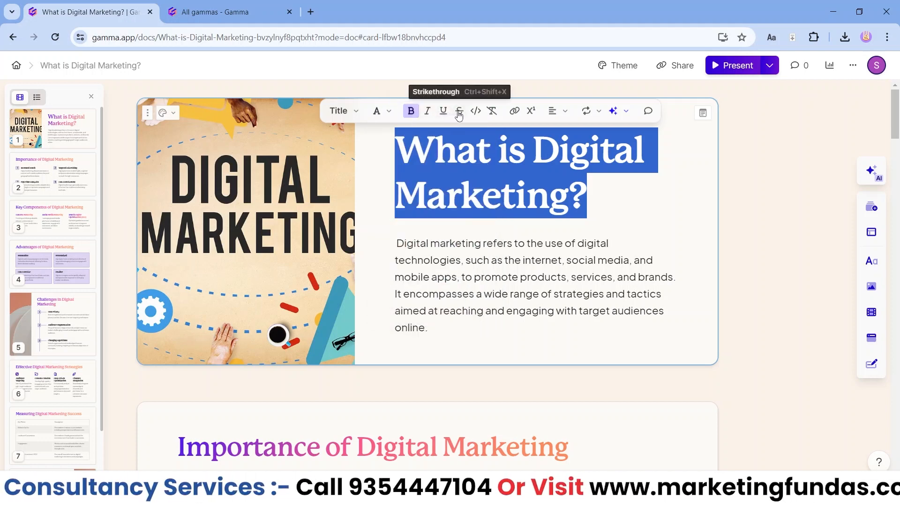
{"action": "left_click", "coordinate": [476, 112]}
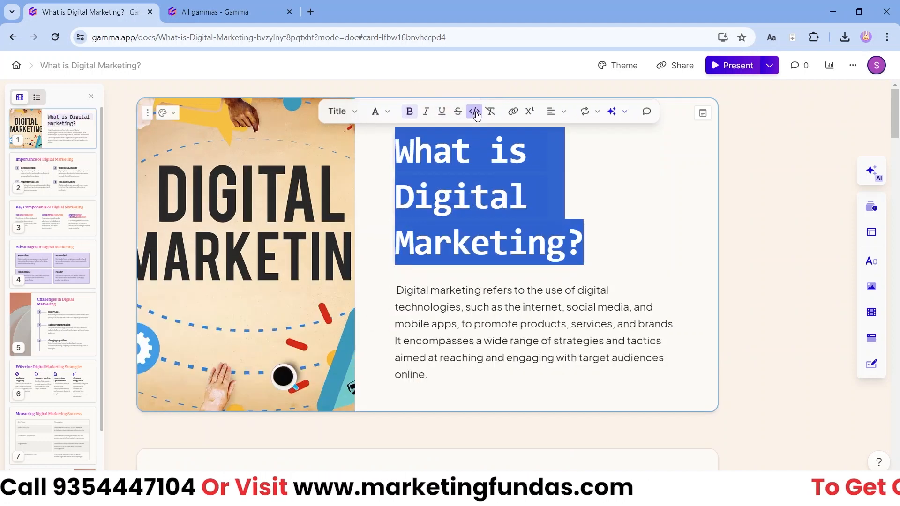
{"action": "left_click", "coordinate": [476, 114]}
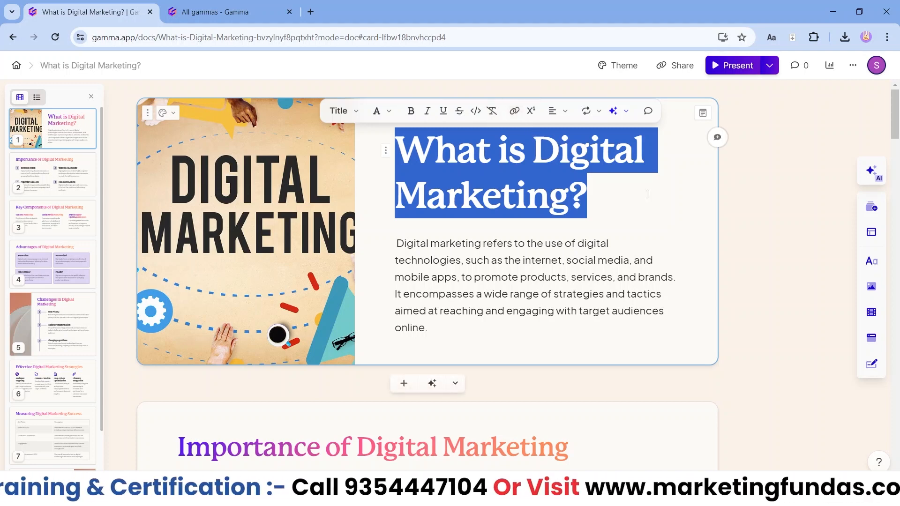
{"action": "left_click", "coordinate": [778, 227]}
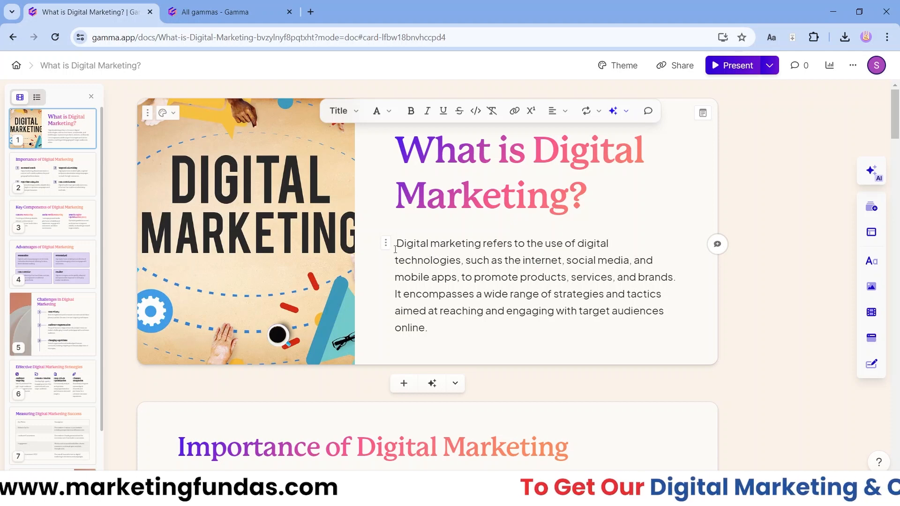
- Start adding a link to the words "Digital marketing" in the first card's body paragraph
{"action": "mouse_move", "coordinate": [398, 244]}
{"action": "left_mouse_down"}
{"action": "mouse_move", "coordinate": [487, 246]}
{"action": "mouse_move", "coordinate": [398, 245]}
{"action": "left_mouse_up"}
{"action": "left_click", "coordinate": [486, 245]}
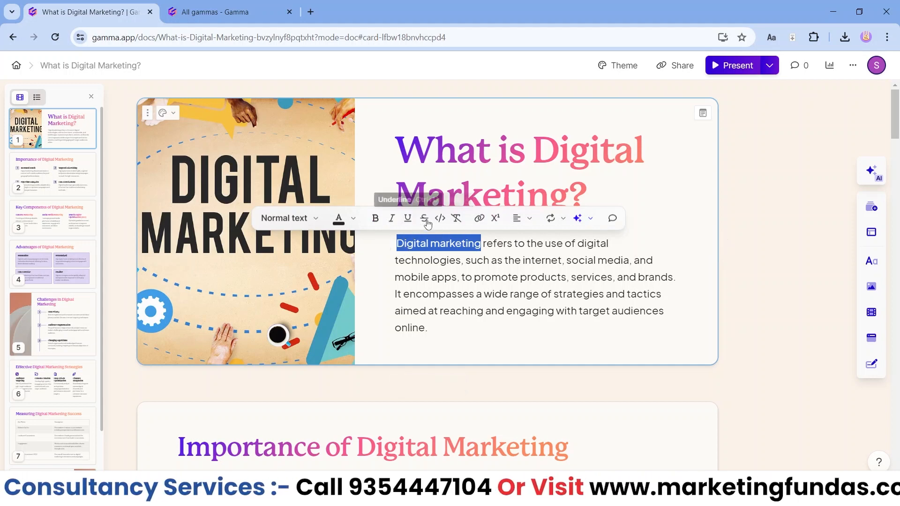
{"action": "left_click", "coordinate": [480, 219]}
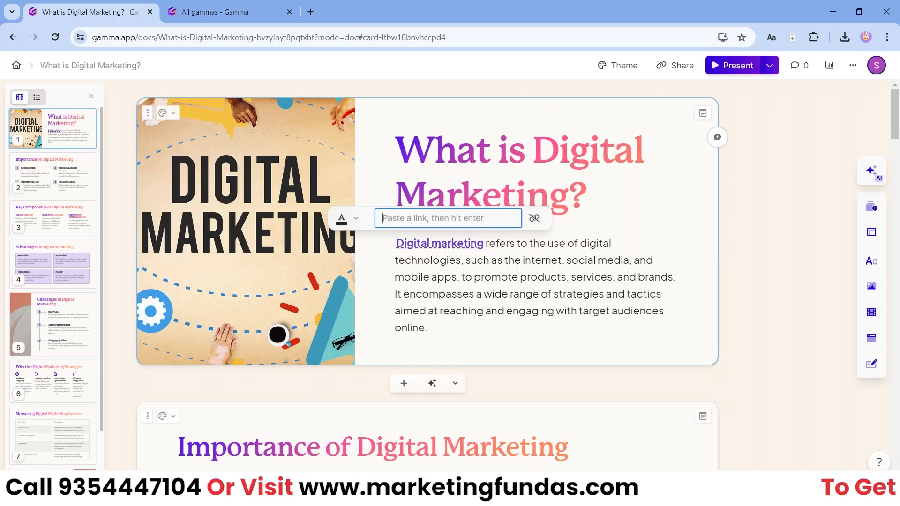
- Search the web for "marketingfundas" in a new browser tab, open the Marketing Fundas website and copy its address
{"action": "left_click", "coordinate": [310, 12]}
{"action": "type", "text": "markee"}
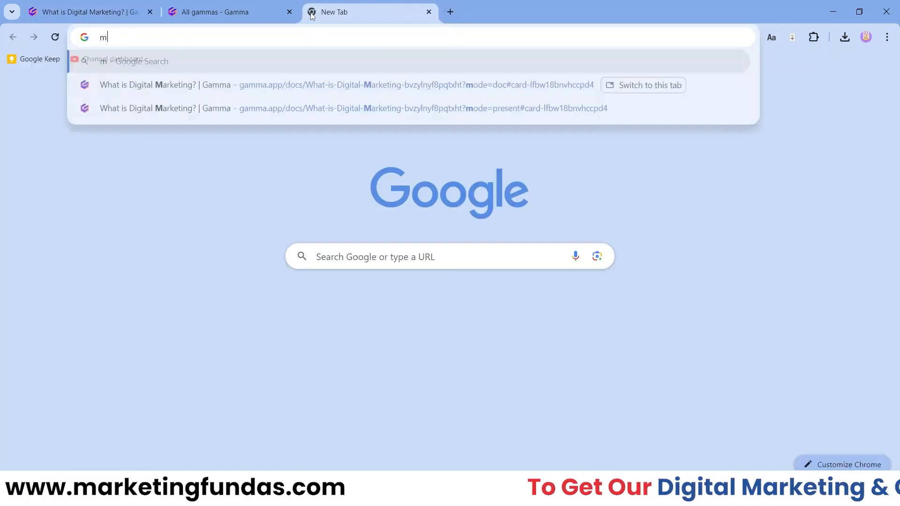
{"action": "key", "text": "BackSpace"}
{"action": "key", "text": "BackSpace"}
{"action": "type", "text": "e"}
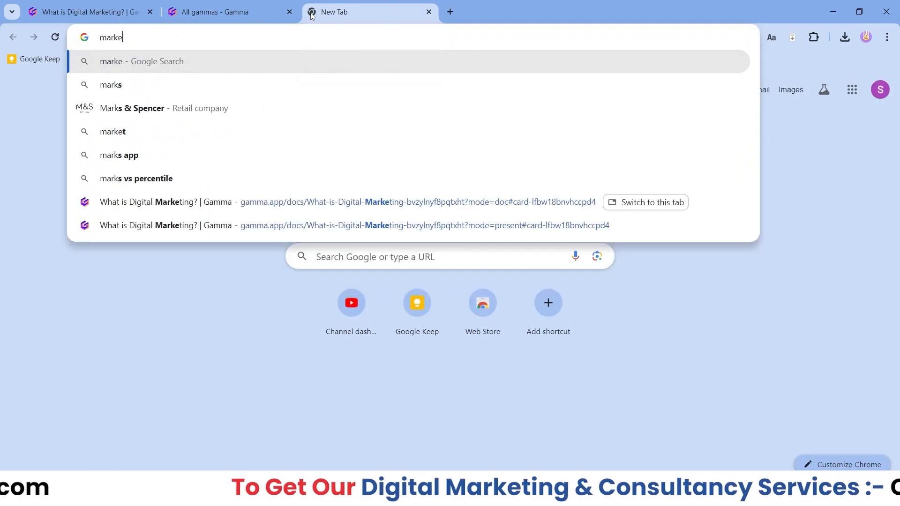
{"action": "type", "text": "tingfundas"}
{"action": "key", "text": "Return"}
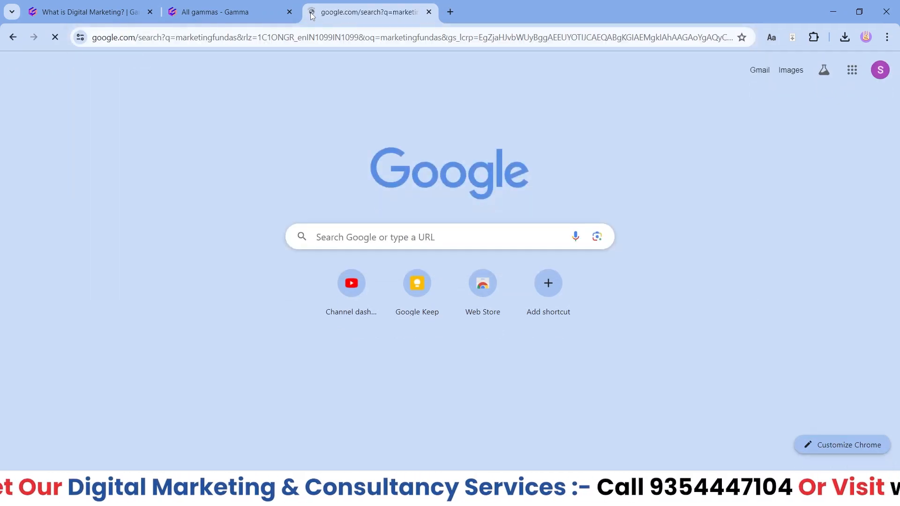
{"action": "left_click", "coordinate": [230, 258]}
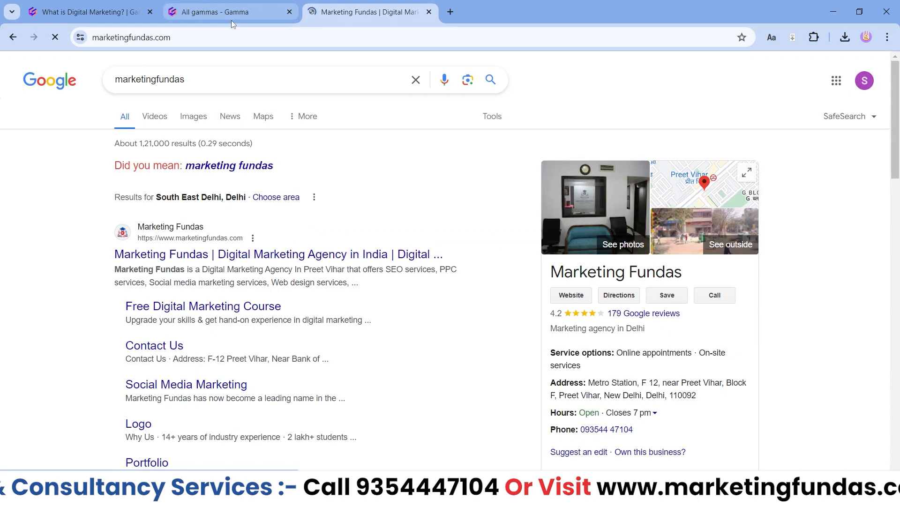
{"action": "right_click", "coordinate": [225, 37]}
{"action": "key", "text": "cmd+c"}
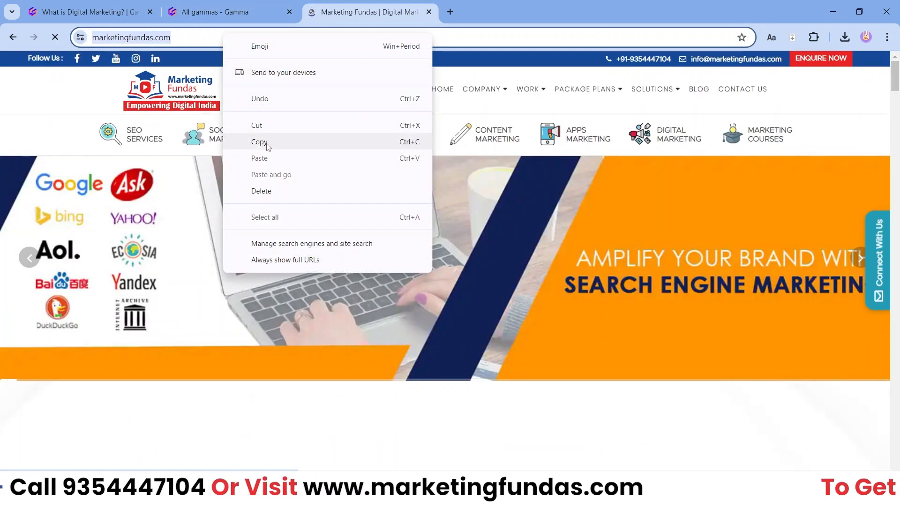
{"action": "left_click", "coordinate": [259, 141]}
{"action": "left_click", "coordinate": [215, 11]}
{"action": "left_click", "coordinate": [412, 264]}
{"action": "right_click", "coordinate": [428, 219]}
{"action": "left_click", "coordinate": [460, 331]}
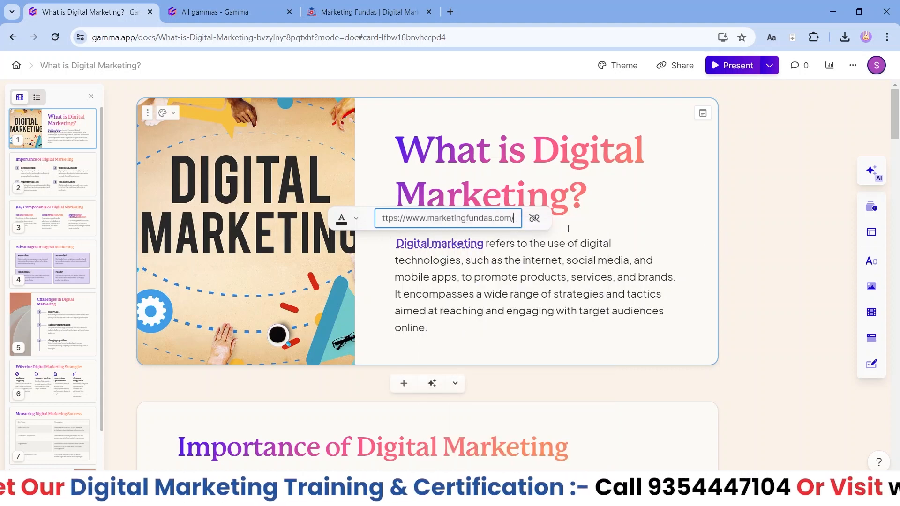
{"action": "key", "text": "Return"}
{"action": "left_click", "coordinate": [571, 310]}
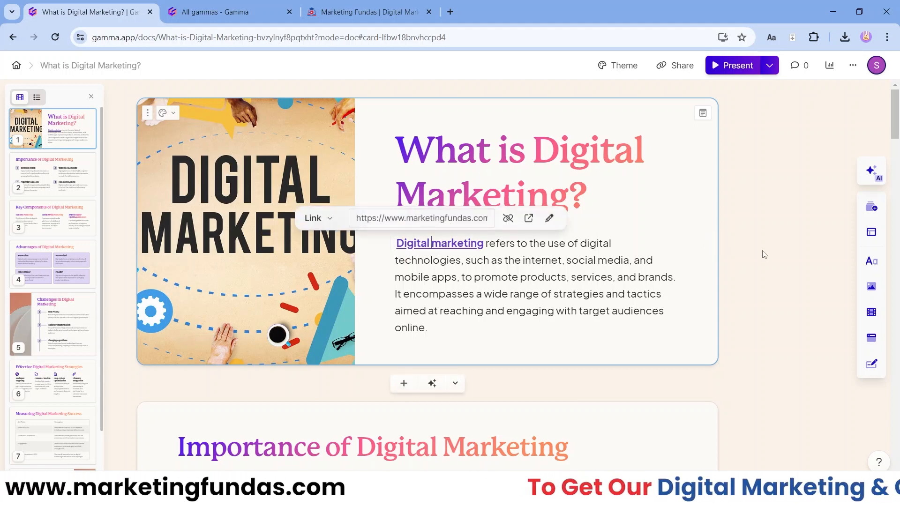
{"action": "left_click", "coordinate": [543, 261]}
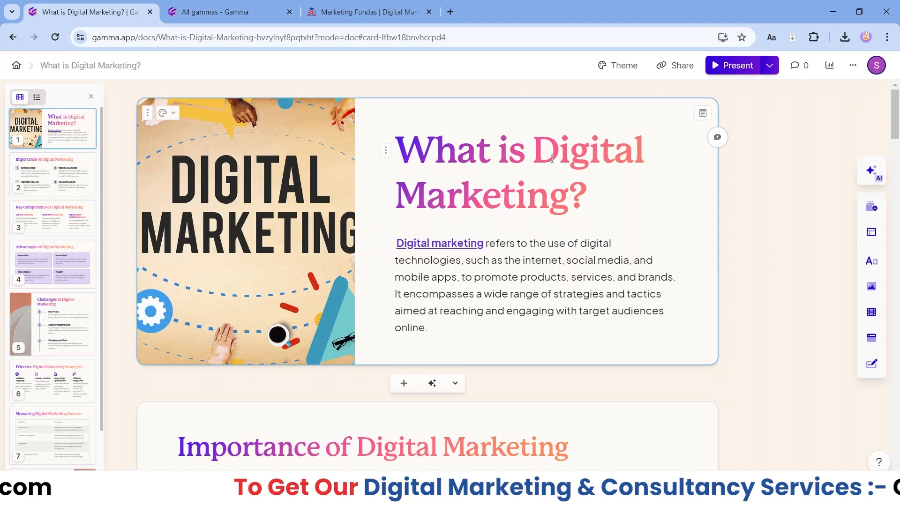
- Select the first card's title and examine the AI options for rephrasing, visualizing and reformatting it
{"action": "left_click", "coordinate": [386, 151]}
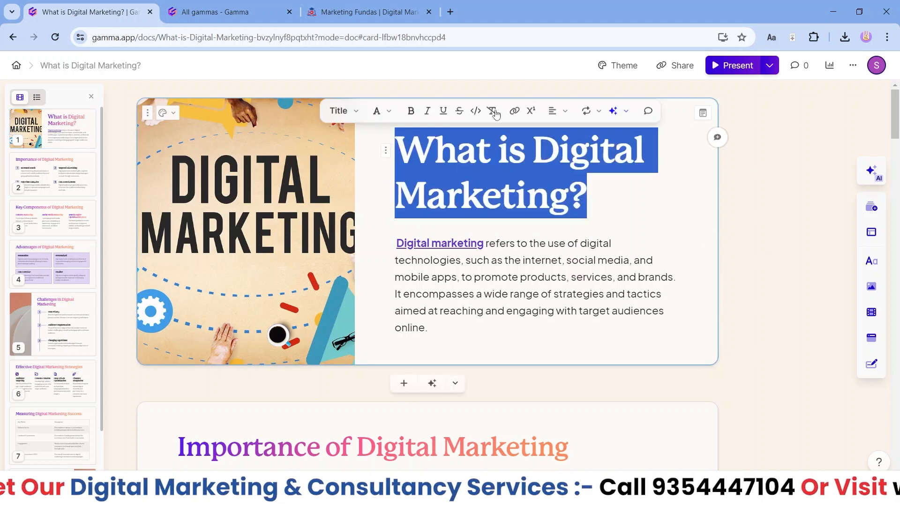
{"action": "left_click", "coordinate": [614, 111]}
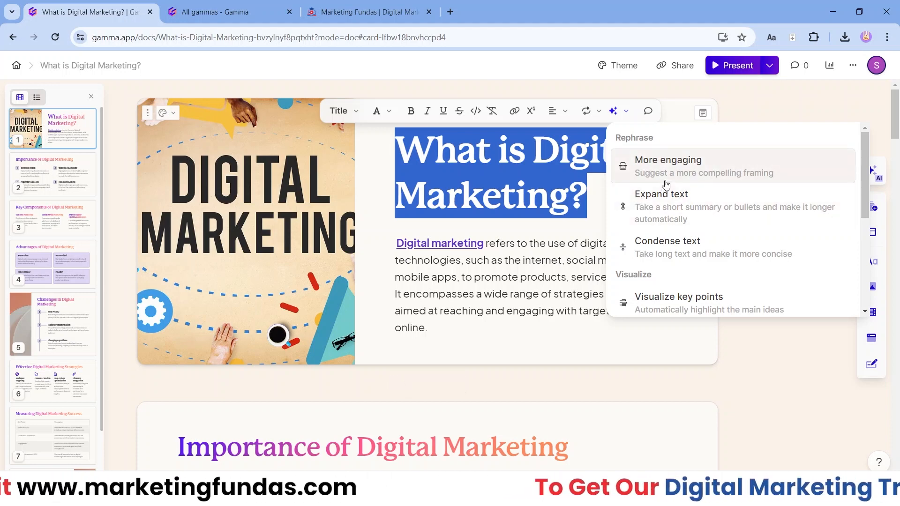
{"action": "scroll", "coordinate": [661, 220], "scroll_direction": "down", "scroll_amount": 3}
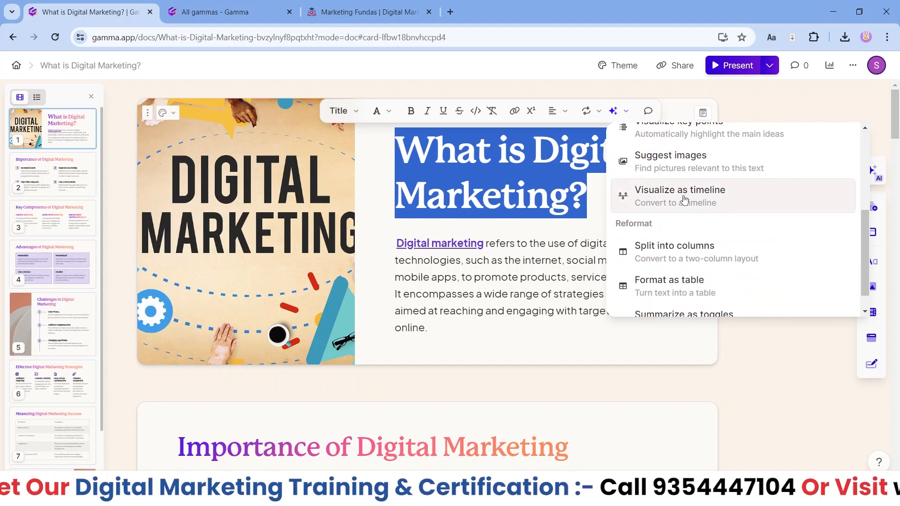
{"action": "scroll", "coordinate": [684, 201], "scroll_direction": "down", "scroll_amount": 1}
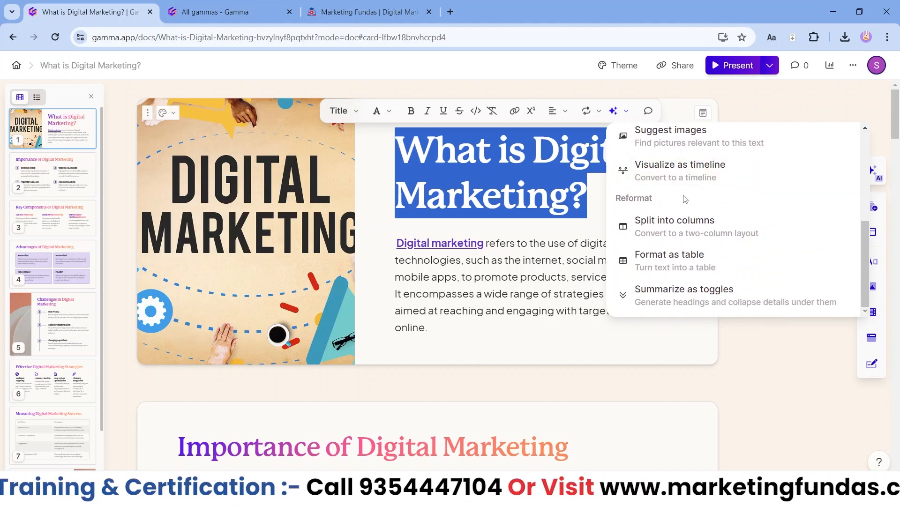
{"action": "scroll", "coordinate": [685, 199], "scroll_direction": "up", "scroll_amount": 2}
{"action": "scroll", "coordinate": [685, 199], "scroll_direction": "down", "scroll_amount": 2}
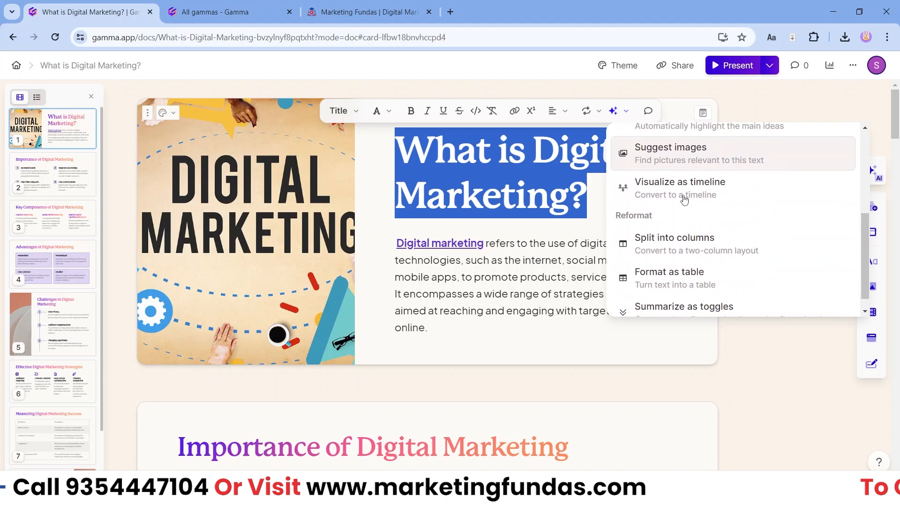
{"action": "left_click", "coordinate": [761, 103]}
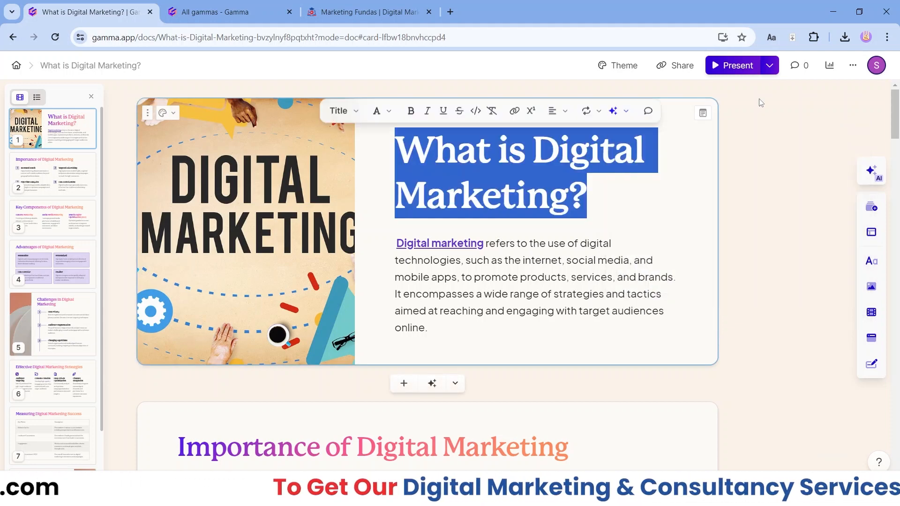
{"action": "left_click", "coordinate": [761, 104]}
- Review the cards from the title card through "Challenges in Digital Marketing", checking their layouts, text and images
{"action": "scroll", "coordinate": [896, 113], "scroll_direction": "down", "scroll_amount": 2}
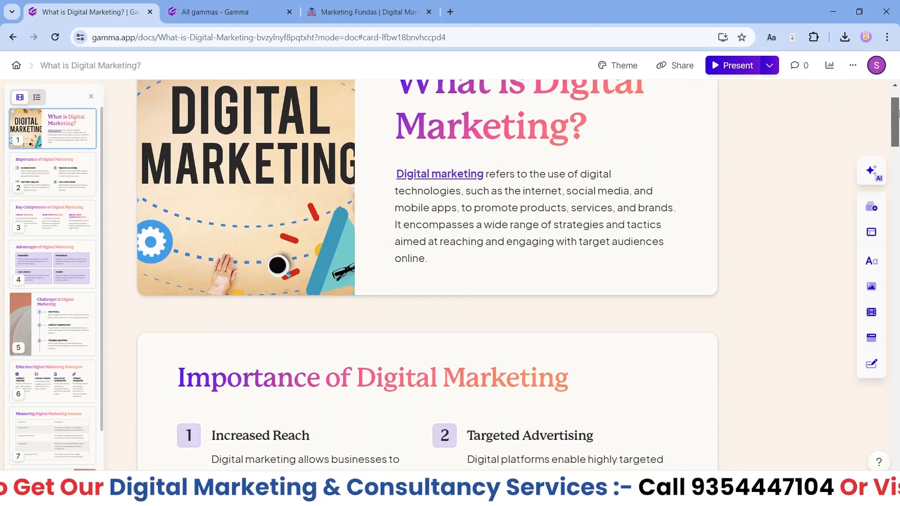
{"action": "left_click_drag", "start_coordinate": [898, 113], "coordinate": [898, 151]}
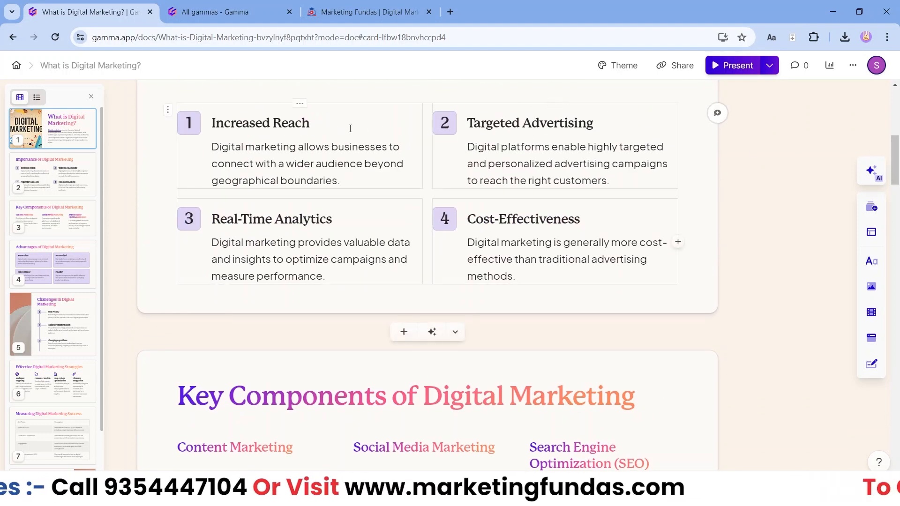
{"action": "scroll", "coordinate": [188, 149], "scroll_direction": "up", "scroll_amount": 3}
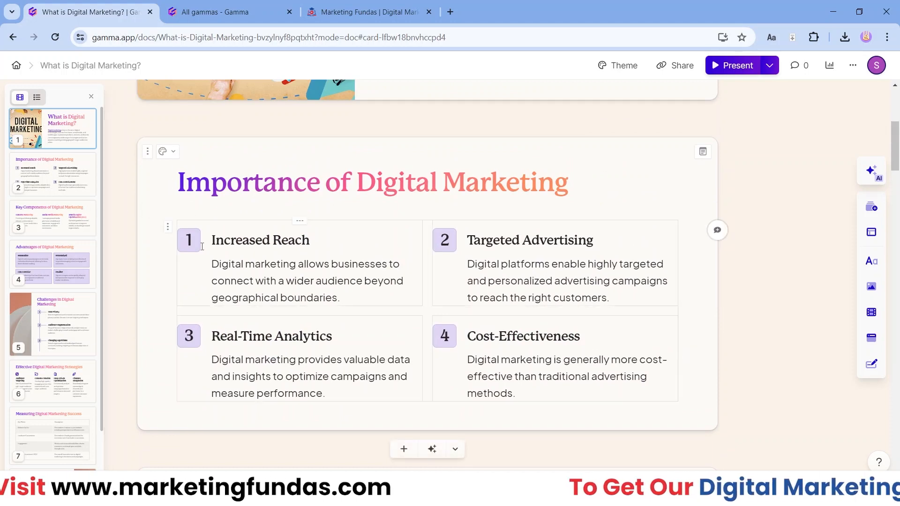
{"action": "scroll", "coordinate": [413, 301], "scroll_direction": "down", "scroll_amount": 5}
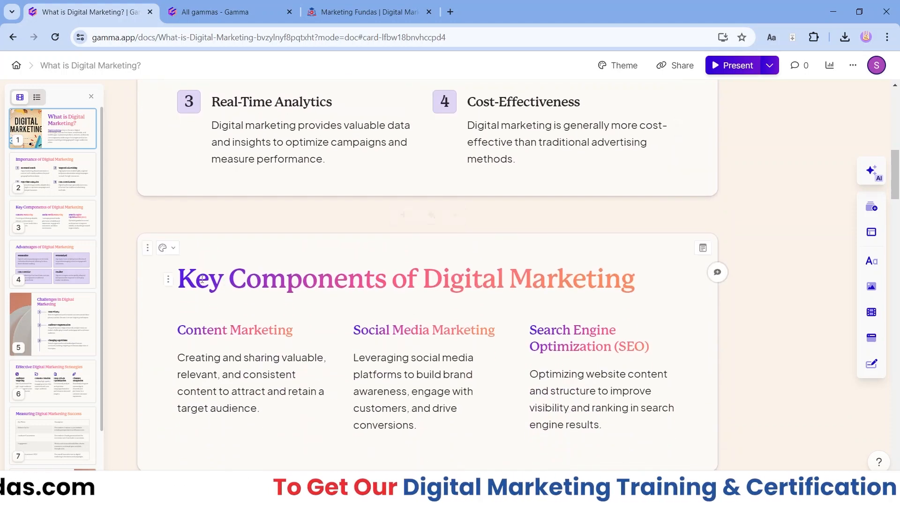
{"action": "left_click", "coordinate": [56, 237]}
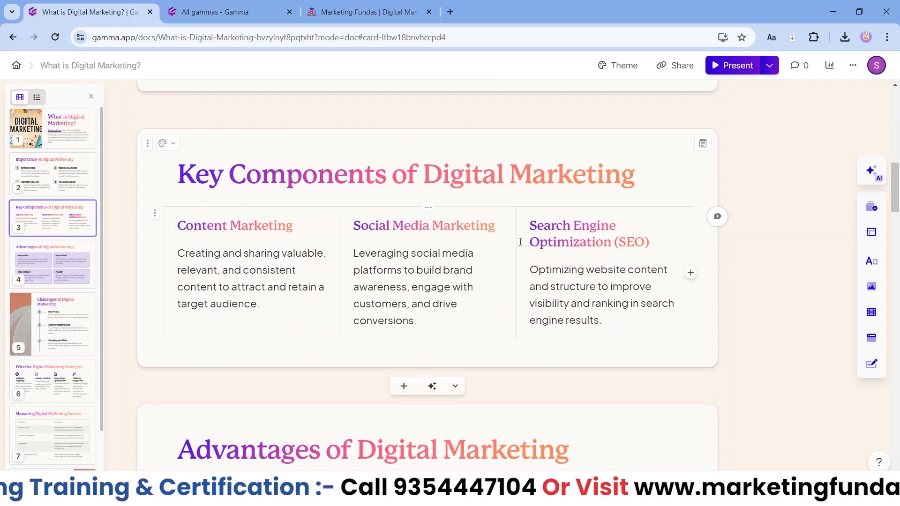
{"action": "left_click", "coordinate": [57, 282]}
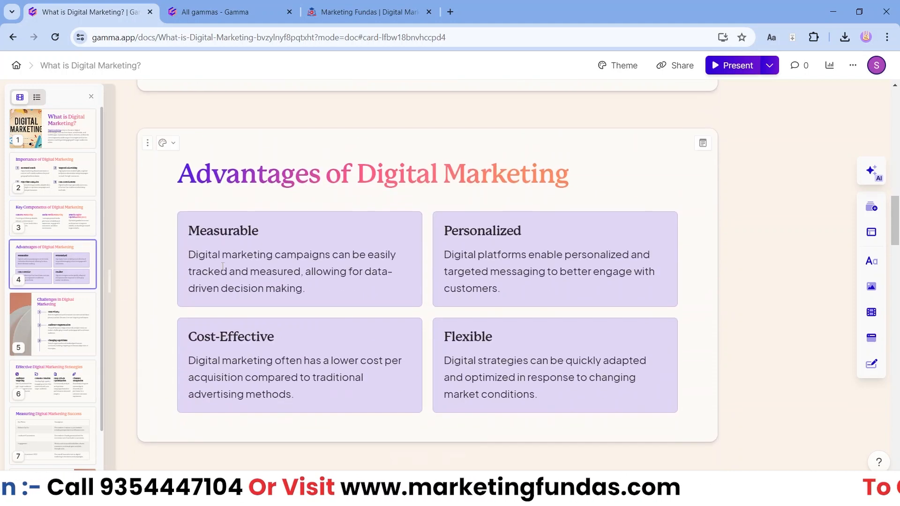
{"action": "left_click", "coordinate": [74, 322]}
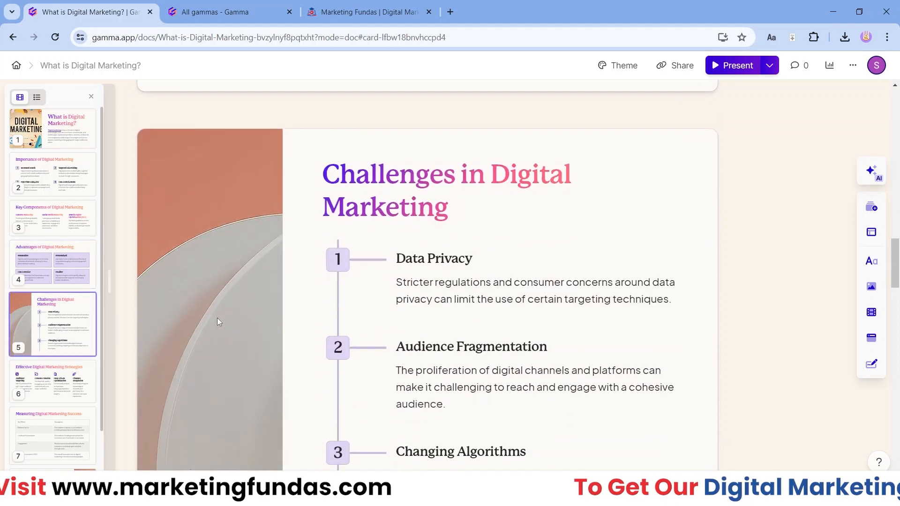
{"action": "scroll", "coordinate": [351, 273], "scroll_direction": "down", "scroll_amount": 2}
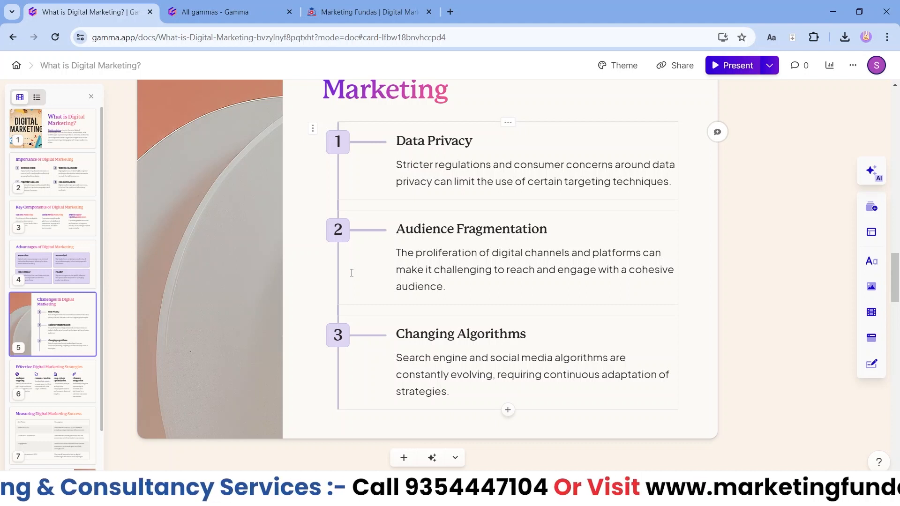
{"action": "scroll", "coordinate": [351, 273], "scroll_direction": "up", "scroll_amount": 2}
{"action": "scroll", "coordinate": [352, 273], "scroll_direction": "down", "scroll_amount": 2}
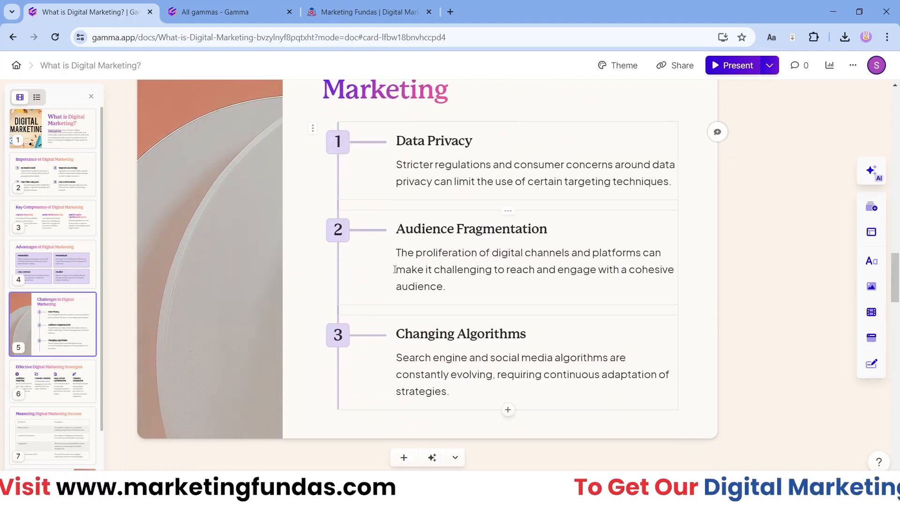
{"action": "scroll", "coordinate": [898, 277], "scroll_direction": "down", "scroll_amount": 1}
{"action": "left_click_drag", "start_coordinate": [898, 277], "coordinate": [897, 82]}
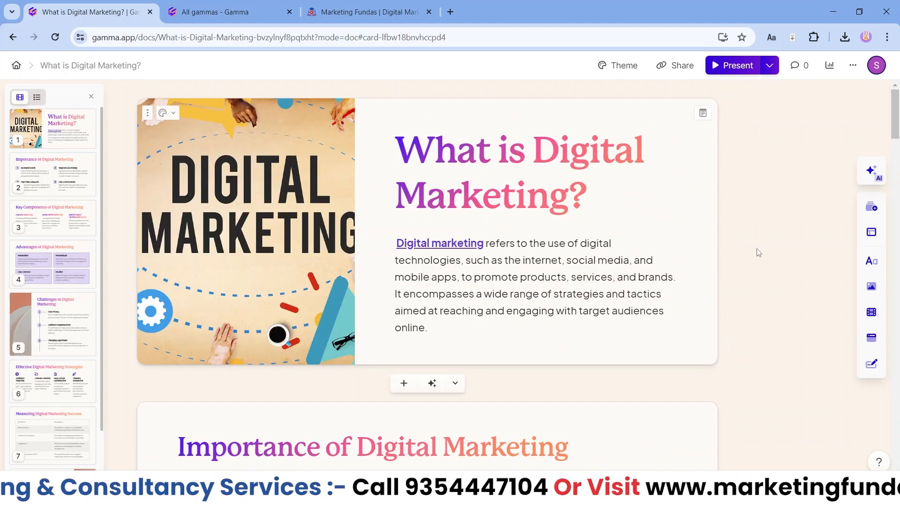
{"action": "scroll", "coordinate": [760, 248], "scroll_direction": "down", "scroll_amount": 3}
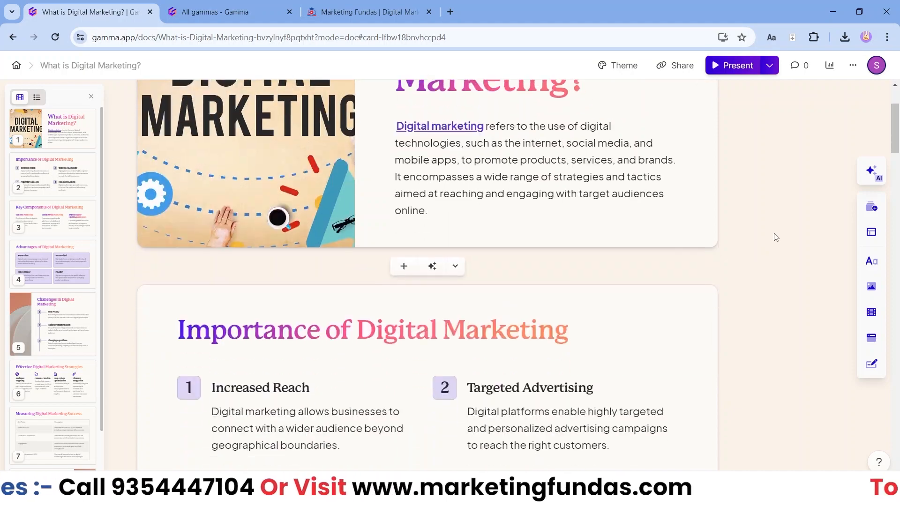
{"action": "mouse_move", "coordinate": [899, 127]}
{"action": "left_mouse_down"}
{"action": "mouse_move", "coordinate": [898, 107]}
{"action": "mouse_move", "coordinate": [899, 350]}
{"action": "mouse_move", "coordinate": [899, 116]}
{"action": "left_mouse_up"}
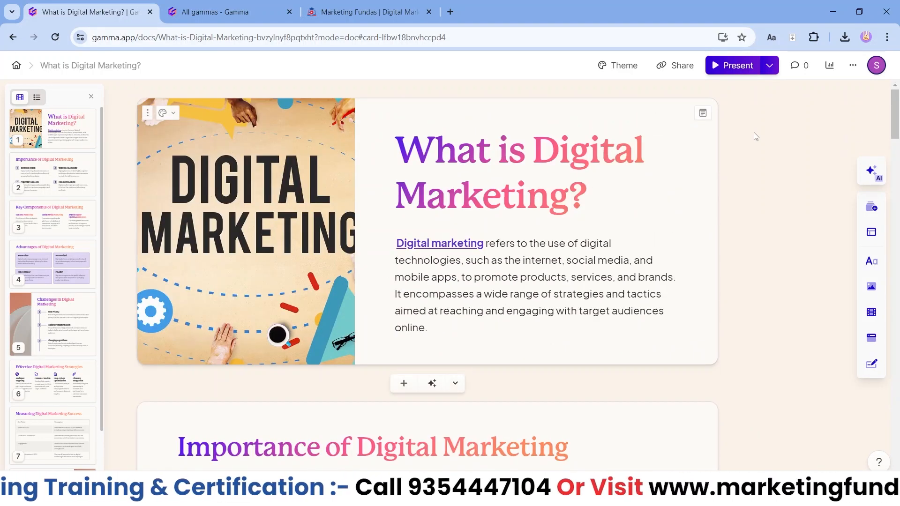
{"action": "scroll", "coordinate": [761, 186], "scroll_direction": "down", "scroll_amount": 5}
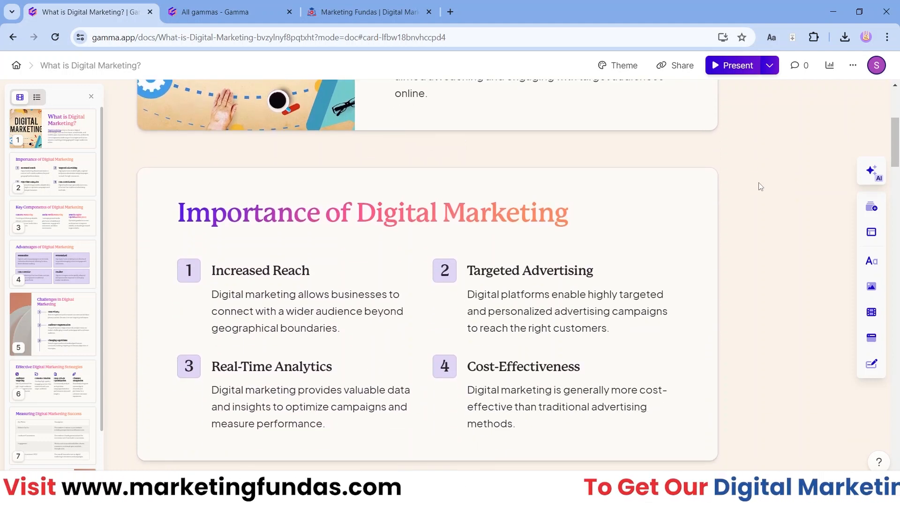
{"action": "scroll", "coordinate": [760, 187], "scroll_direction": "up", "scroll_amount": 1}
{"action": "scroll", "coordinate": [761, 186], "scroll_direction": "down", "scroll_amount": 3}
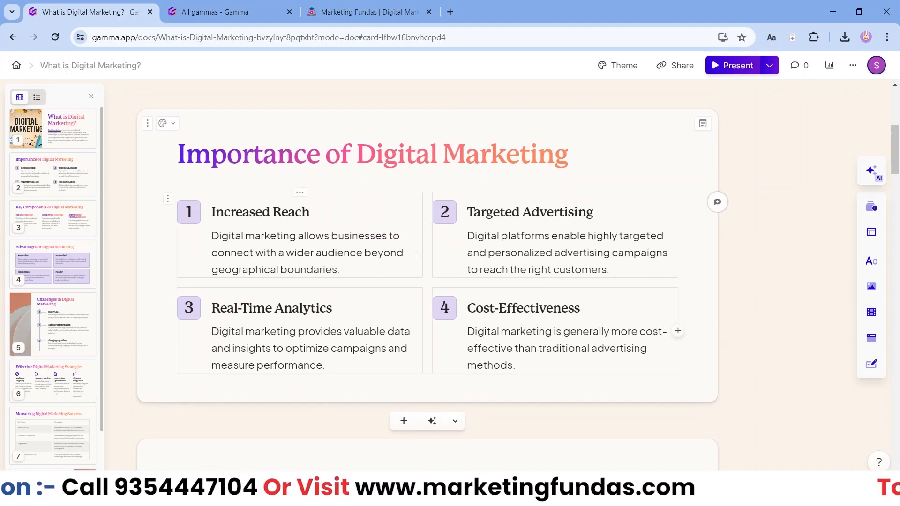
- Check the card templates offered below the "Importance of Digital Marketing" card and add a blank card there
{"action": "scroll", "coordinate": [415, 256], "scroll_direction": "down", "scroll_amount": 3}
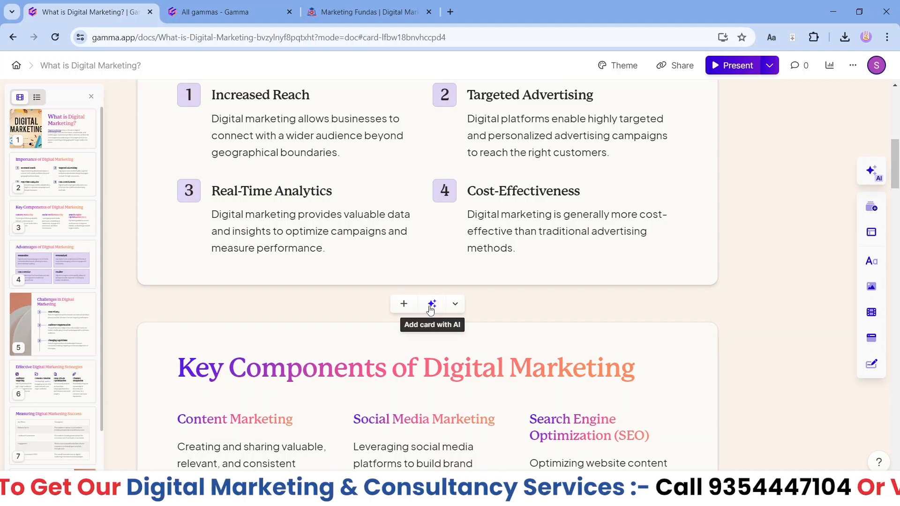
{"action": "left_click", "coordinate": [455, 304]}
{"action": "left_click", "coordinate": [463, 305]}
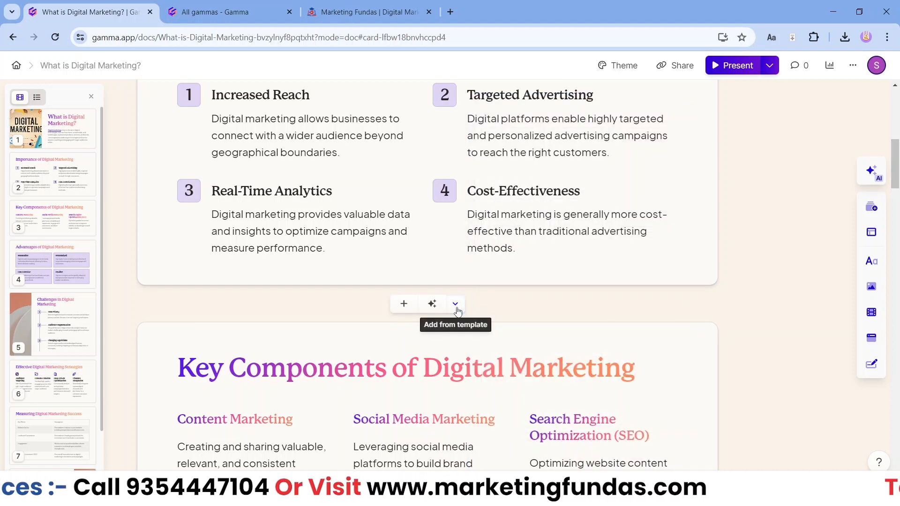
{"action": "left_click", "coordinate": [455, 305]}
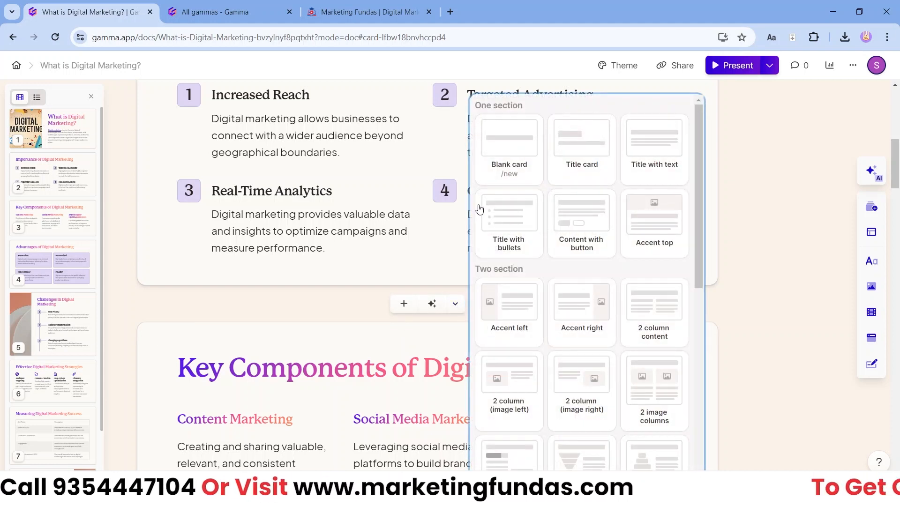
{"action": "left_click", "coordinate": [404, 304]}
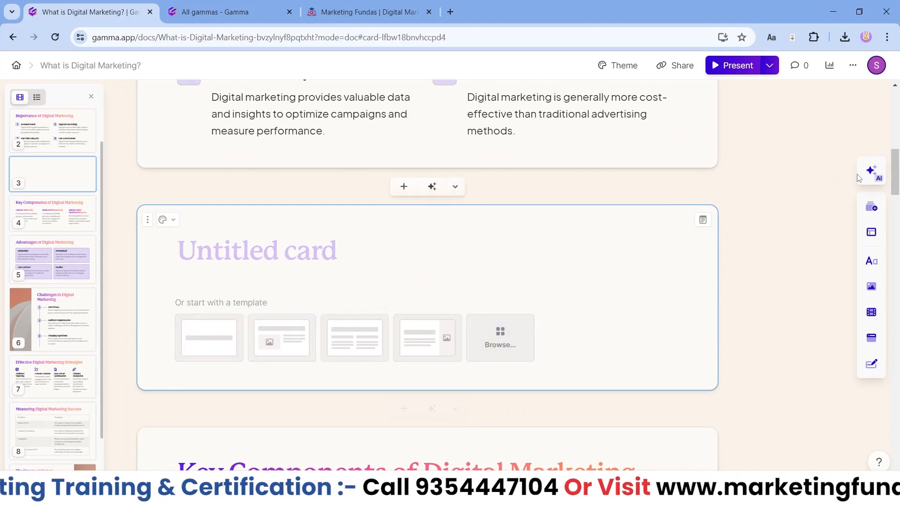
- Browse the card templates and insert the "2 image columns" template into the blank card
{"action": "left_click", "coordinate": [869, 215]}
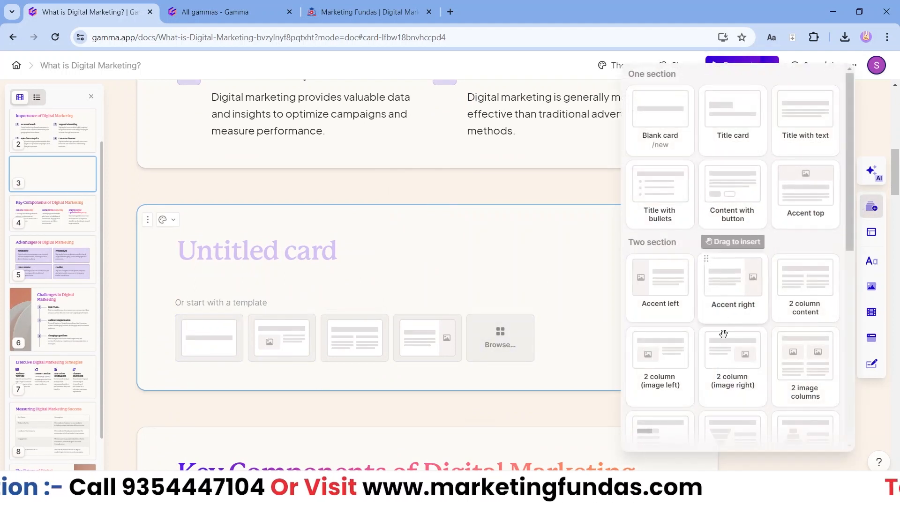
{"action": "scroll", "coordinate": [784, 307], "scroll_direction": "down", "scroll_amount": 1}
{"action": "scroll", "coordinate": [785, 307], "scroll_direction": "down", "scroll_amount": 8}
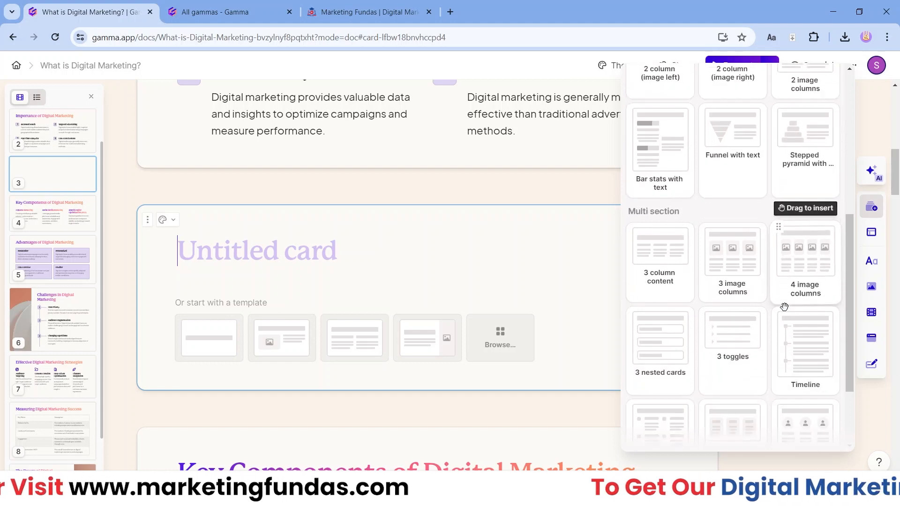
{"action": "scroll", "coordinate": [773, 294], "scroll_direction": "up", "scroll_amount": 7}
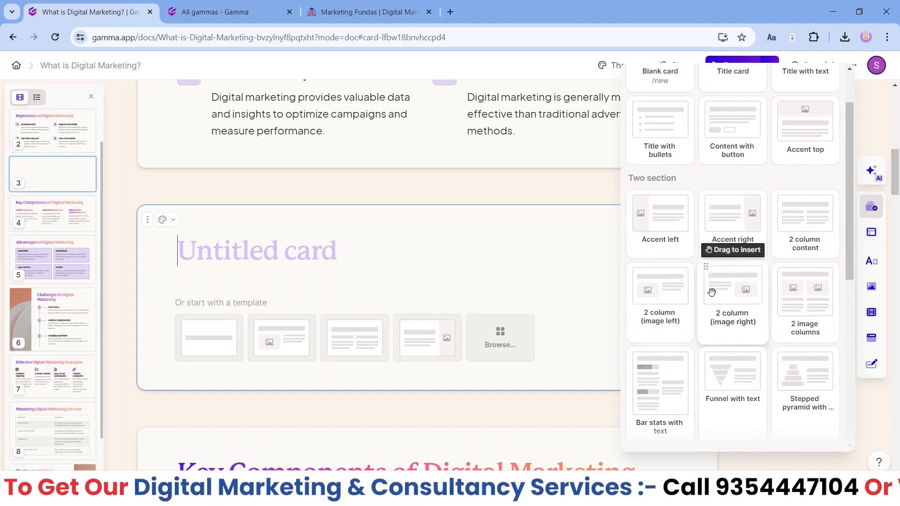
{"action": "left_click_drag", "start_coordinate": [796, 282], "coordinate": [422, 262]}
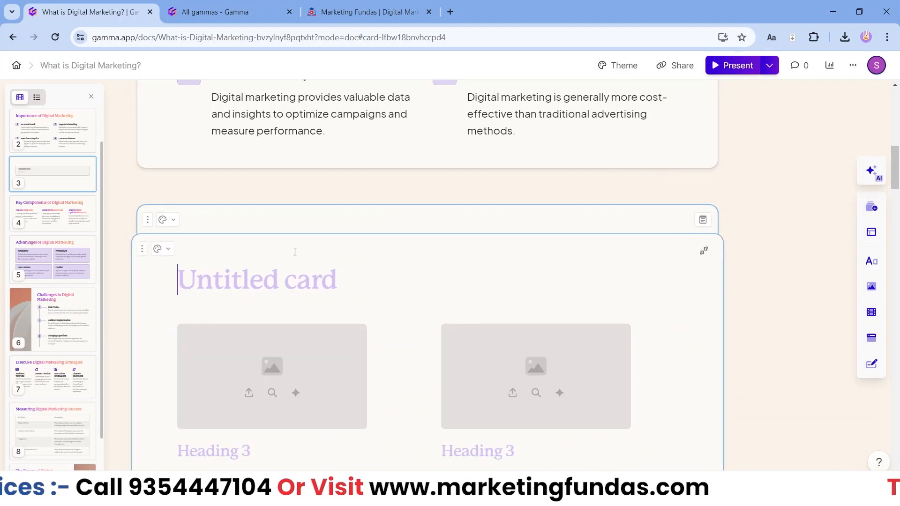
- Delete the nested two-image card and the blank card that contains it
{"action": "scroll", "coordinate": [797, 267], "scroll_direction": "up", "scroll_amount": 1}
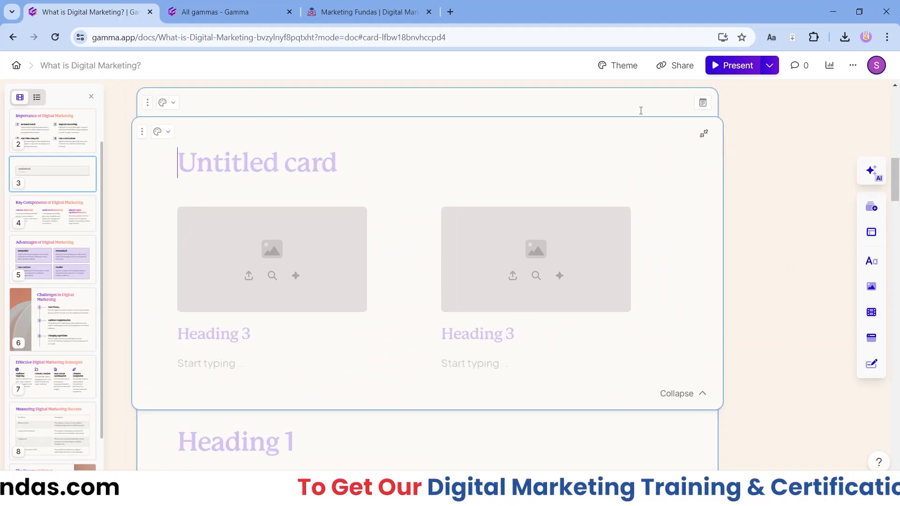
{"action": "left_click", "coordinate": [143, 132]}
{"action": "left_click", "coordinate": [179, 107]}
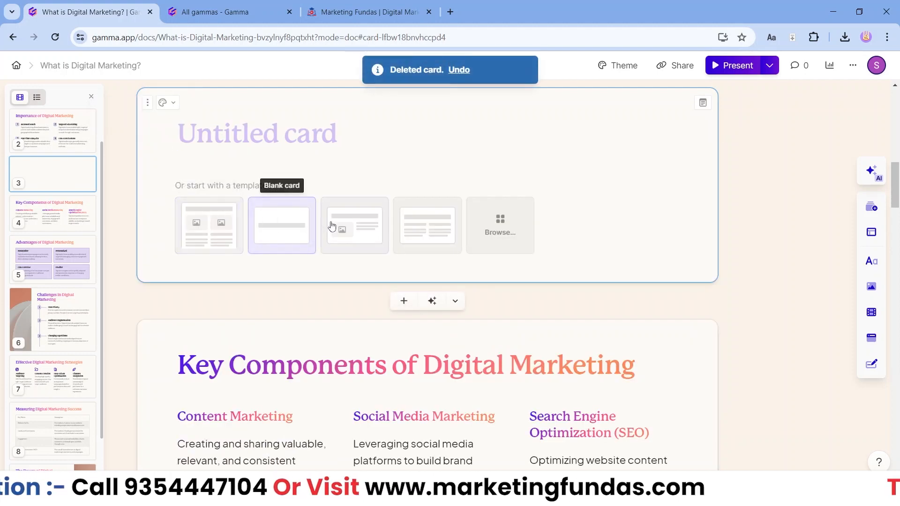
{"action": "left_click", "coordinate": [146, 109]}
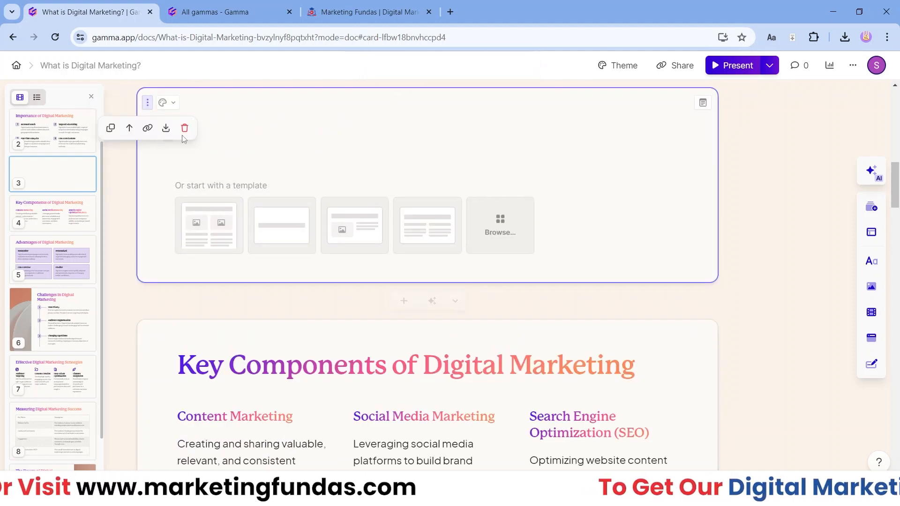
{"action": "left_click", "coordinate": [185, 128]}
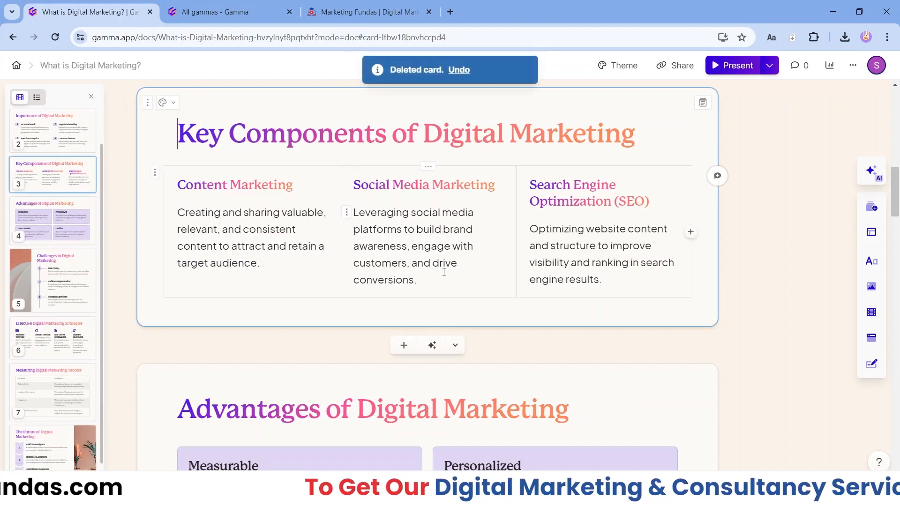
- Add a new card from the "2 image columns" template below the "Key Components of Digital Marketing" card
{"action": "scroll", "coordinate": [645, 314], "scroll_direction": "down", "scroll_amount": 3}
{"action": "scroll", "coordinate": [328, 231], "scroll_direction": "up", "scroll_amount": 3}
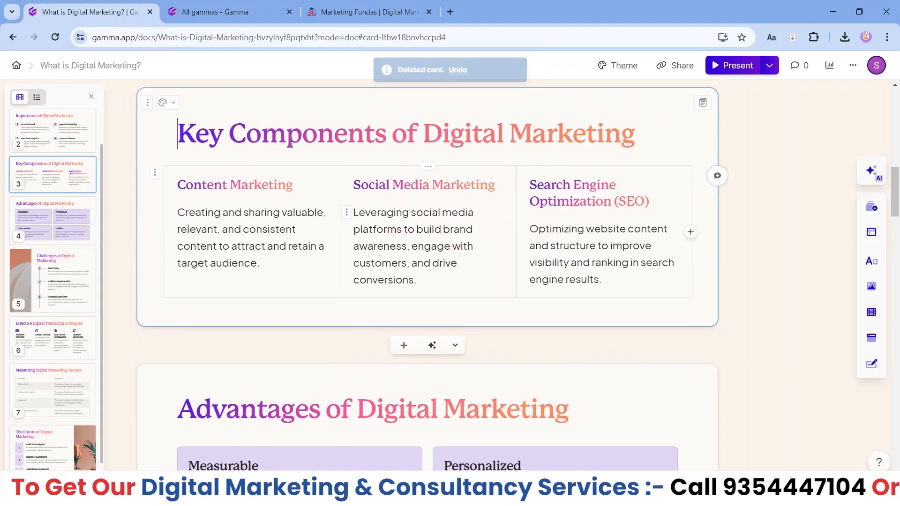
{"action": "left_click", "coordinate": [455, 347]}
{"action": "scroll", "coordinate": [613, 268], "scroll_direction": "down", "scroll_amount": 3}
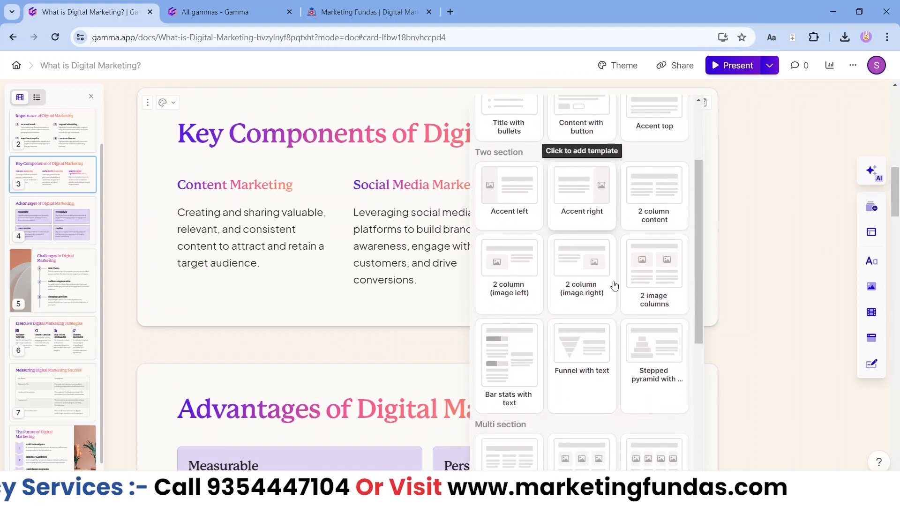
{"action": "left_click", "coordinate": [658, 267]}
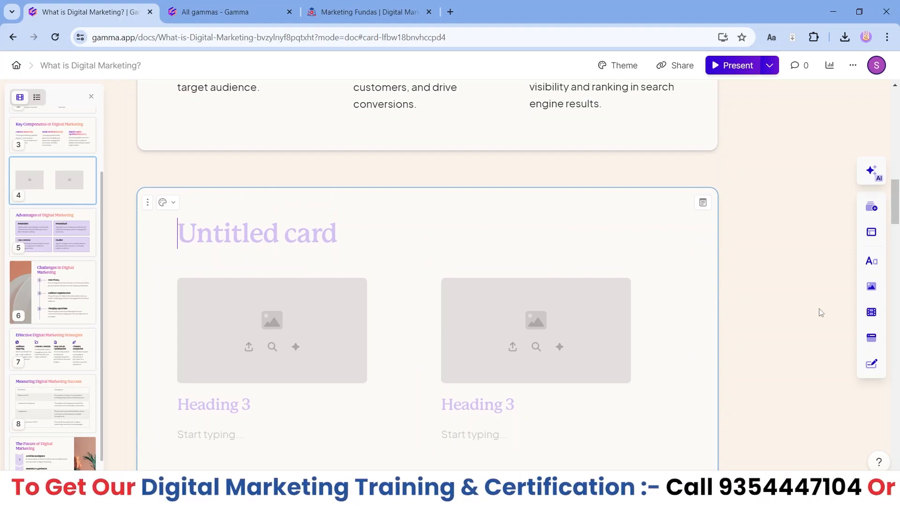
- Start an AI-generated card below the new two-image card and close the generator without entering a prompt
{"action": "scroll", "coordinate": [743, 212], "scroll_direction": "down", "scroll_amount": 3}
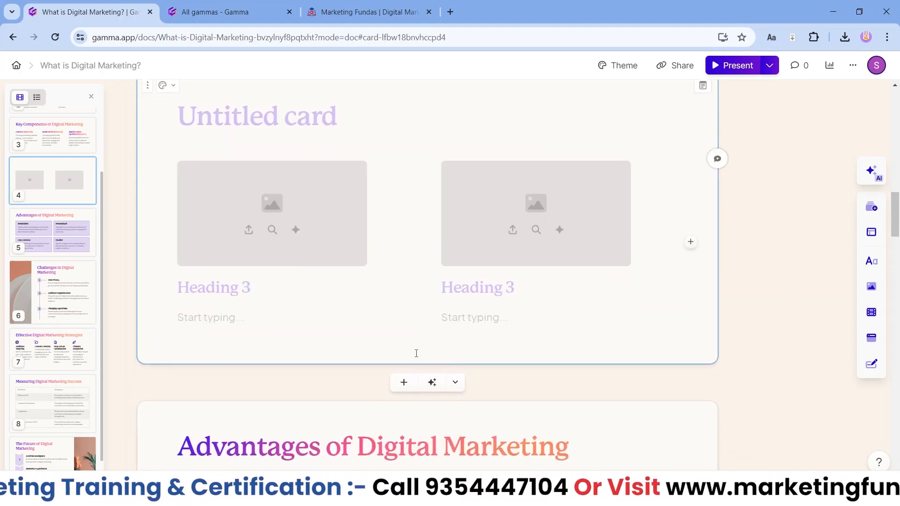
{"action": "left_click", "coordinate": [431, 384]}
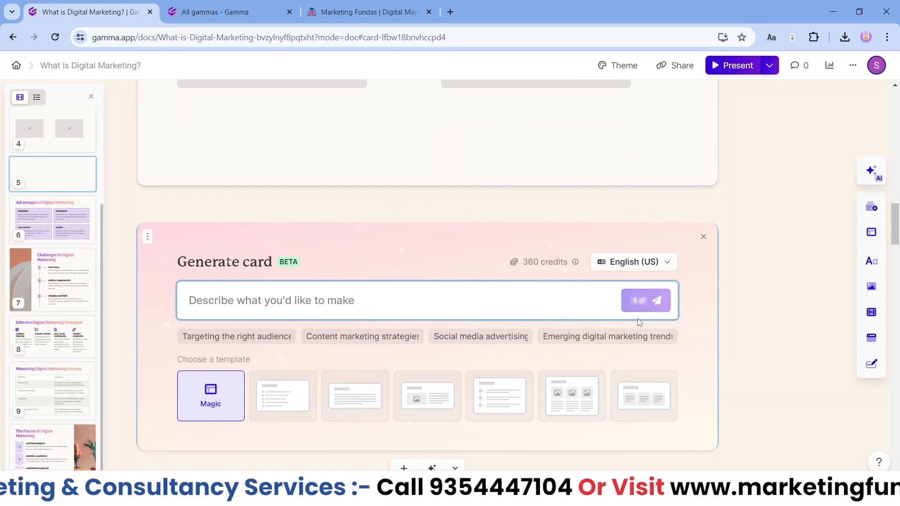
{"action": "left_click", "coordinate": [703, 240]}
{"action": "scroll", "coordinate": [702, 244], "scroll_direction": "up", "scroll_amount": 4}
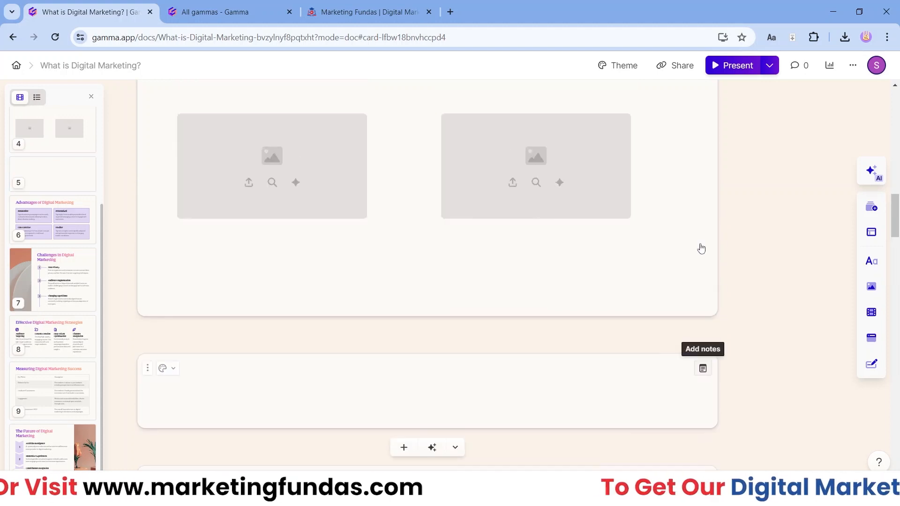
- Open the AI design assistant and make the "Key Components of Digital Marketing" card its editing target
{"action": "left_click", "coordinate": [871, 174]}
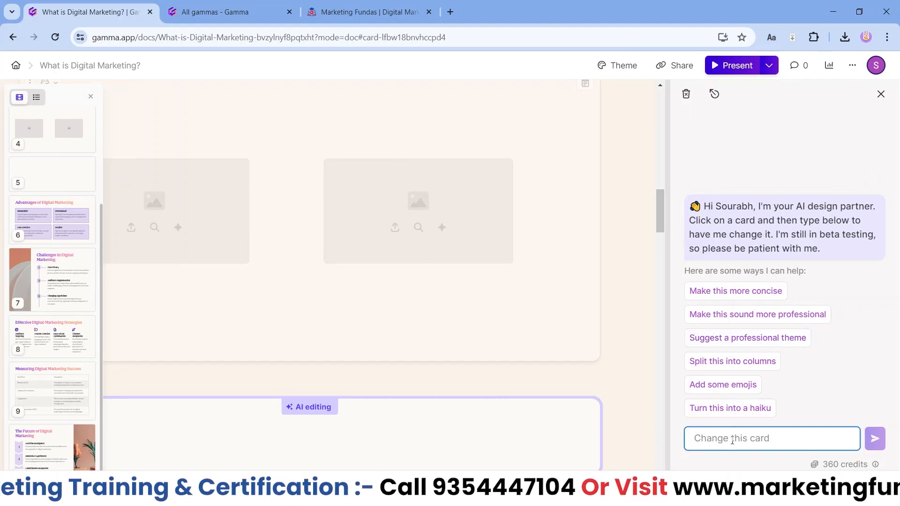
{"action": "scroll", "coordinate": [530, 354], "scroll_direction": "up", "scroll_amount": 5}
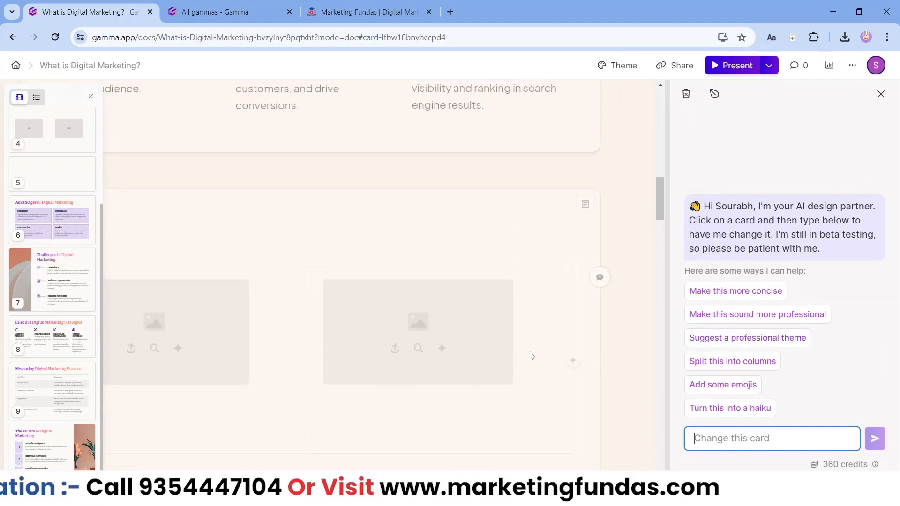
{"action": "scroll", "coordinate": [529, 356], "scroll_direction": "up", "scroll_amount": 7}
{"action": "left_click", "coordinate": [536, 349]}
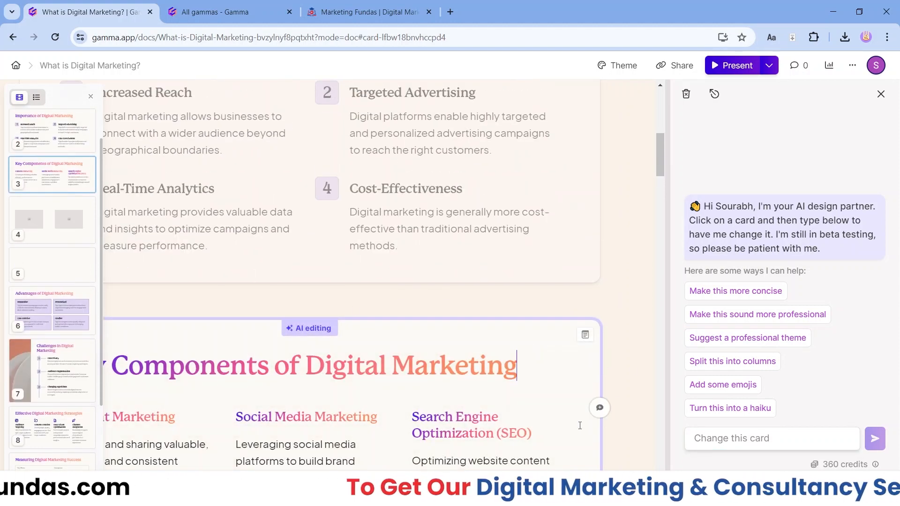
- Review the "Key Components of Digital Marketing" card as the AI editing target and activate the assistant's empty prompt
{"action": "scroll", "coordinate": [300, 266], "scroll_direction": "down", "scroll_amount": 1}
{"action": "scroll", "coordinate": [309, 269], "scroll_direction": "down", "scroll_amount": 1}
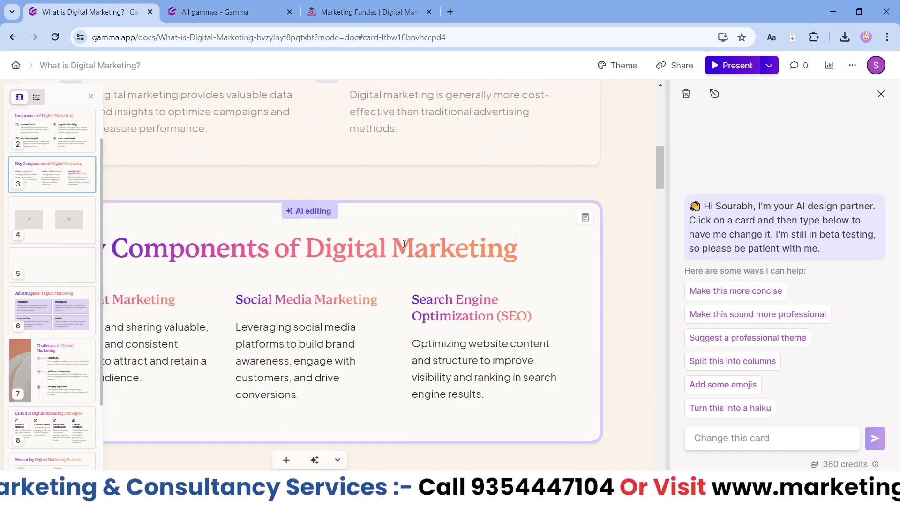
{"action": "left_click", "coordinate": [769, 441]}
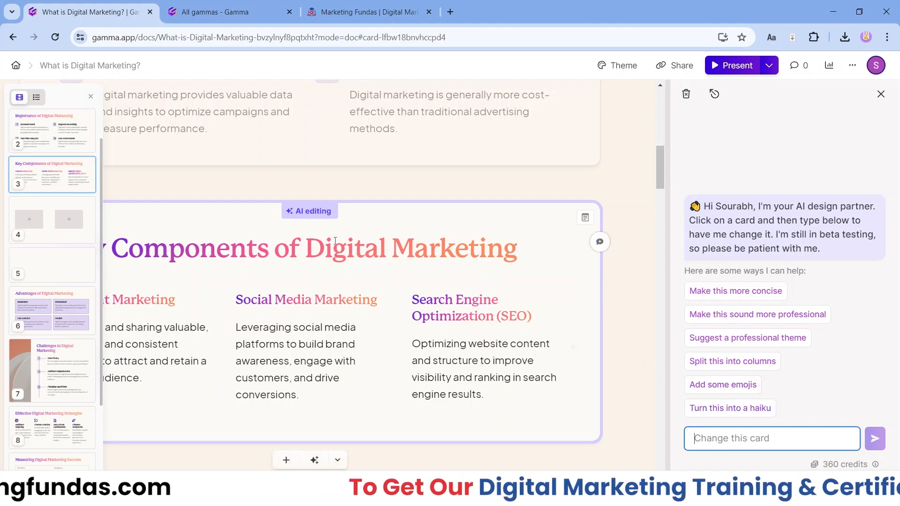
{"action": "scroll", "coordinate": [395, 353], "scroll_direction": "up", "scroll_amount": 2}
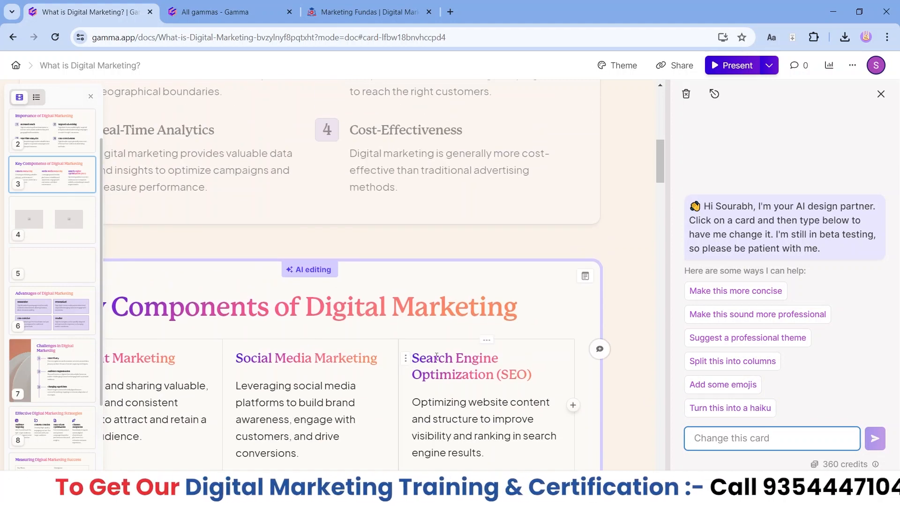
{"action": "scroll", "coordinate": [437, 356], "scroll_direction": "down", "scroll_amount": 2}
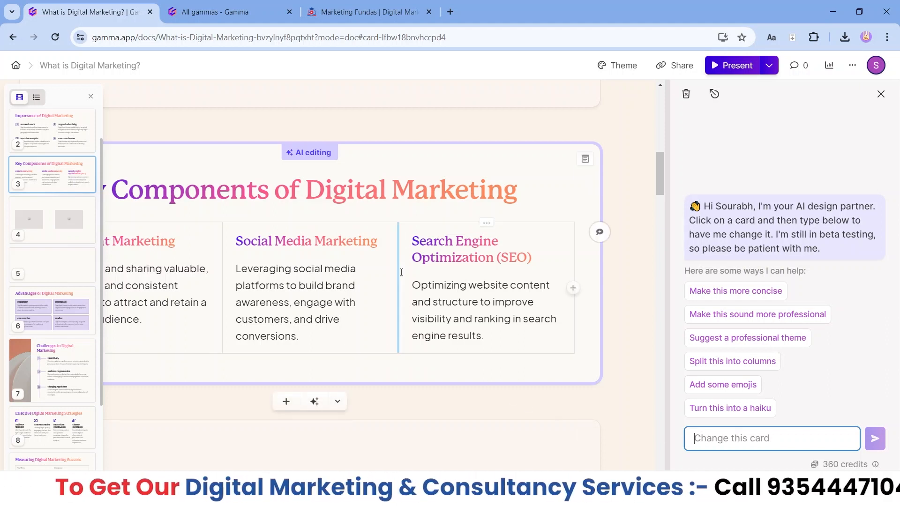
{"action": "scroll", "coordinate": [401, 272], "scroll_direction": "down", "scroll_amount": 1}
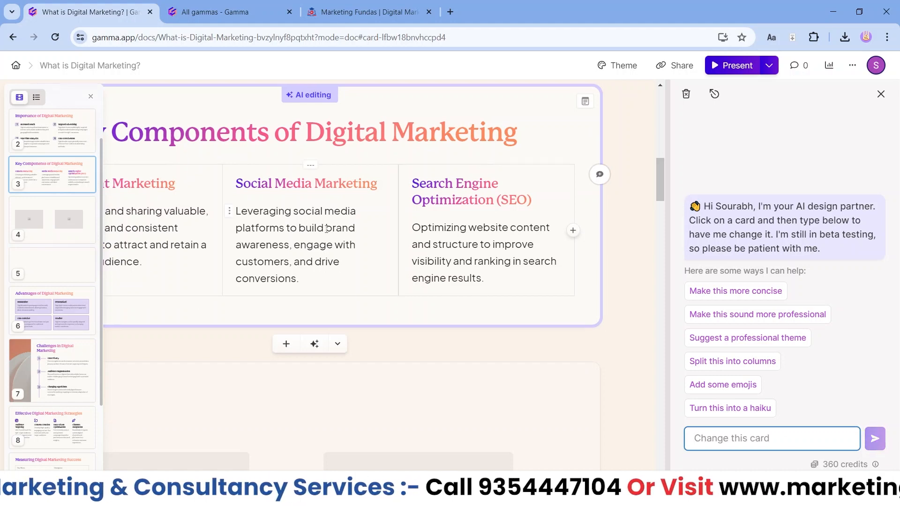
{"action": "scroll", "coordinate": [326, 229], "scroll_direction": "up", "scroll_amount": 2}
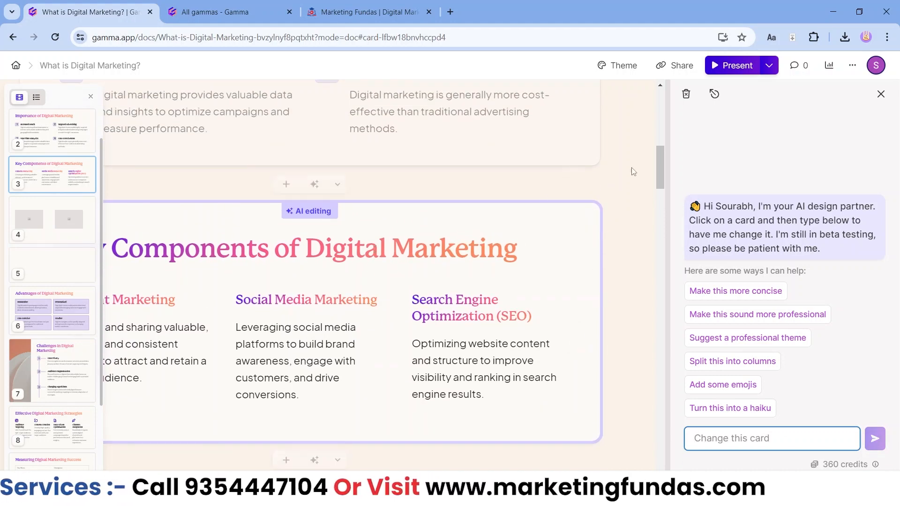
- Switch the AI editing target to the "Importance" card and then the "What is Digital Marketing?" card, and close the assistant without a prompt
{"action": "scroll", "coordinate": [469, 216], "scroll_direction": "up", "scroll_amount": 5}
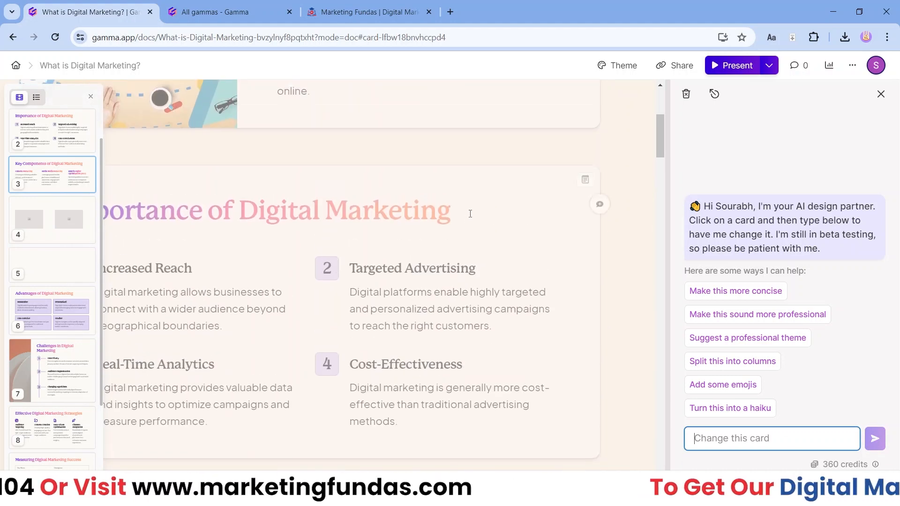
{"action": "left_click", "coordinate": [470, 214]}
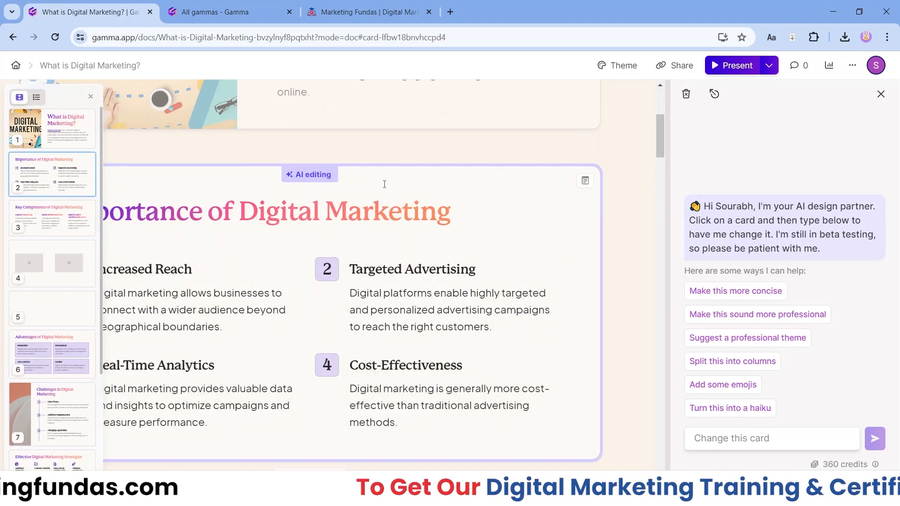
{"action": "scroll", "coordinate": [399, 178], "scroll_direction": "up", "scroll_amount": 4}
{"action": "left_click", "coordinate": [395, 132]}
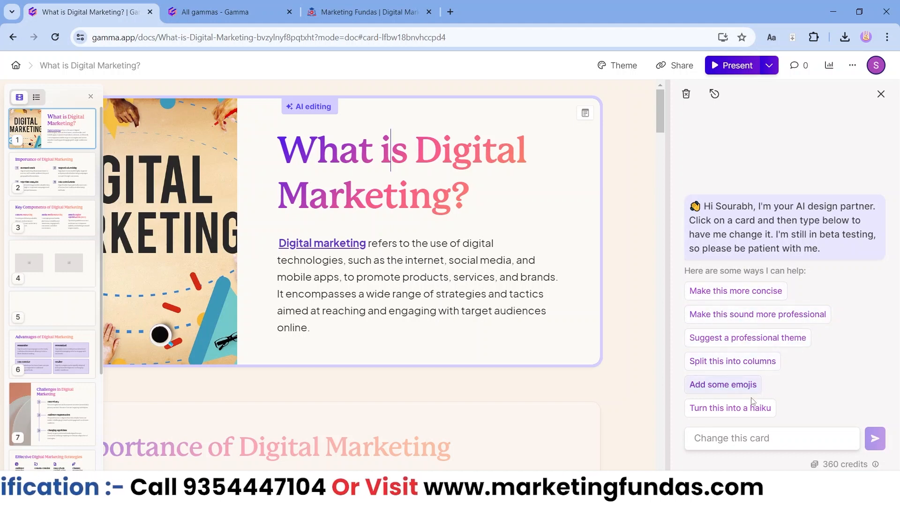
{"action": "left_click", "coordinate": [746, 445]}
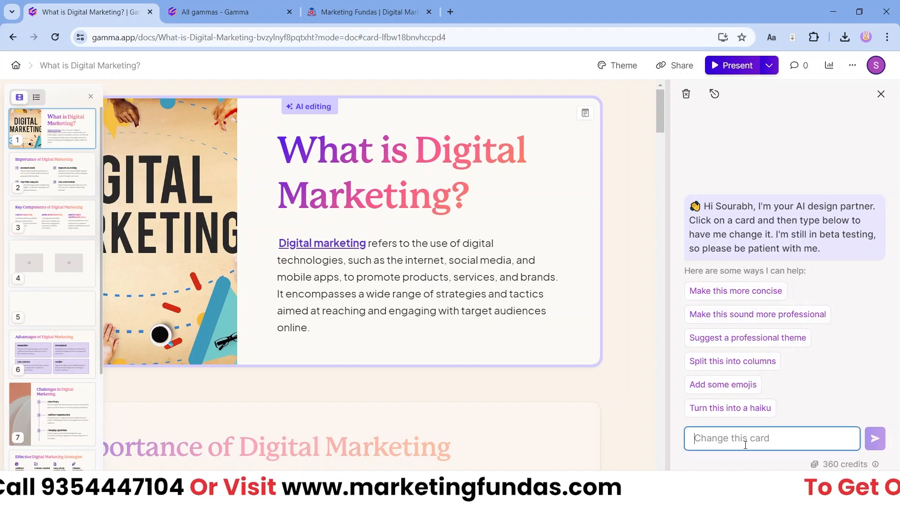
{"action": "left_click", "coordinate": [881, 94]}
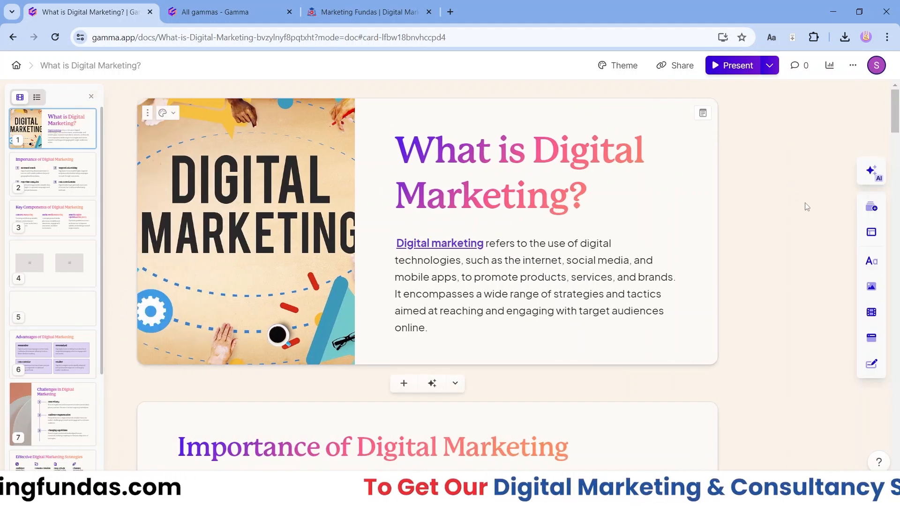
- Add a new card from the multi-section "Timeline" template below the "What is Digital Marketing?" card
{"action": "left_click", "coordinate": [872, 207]}
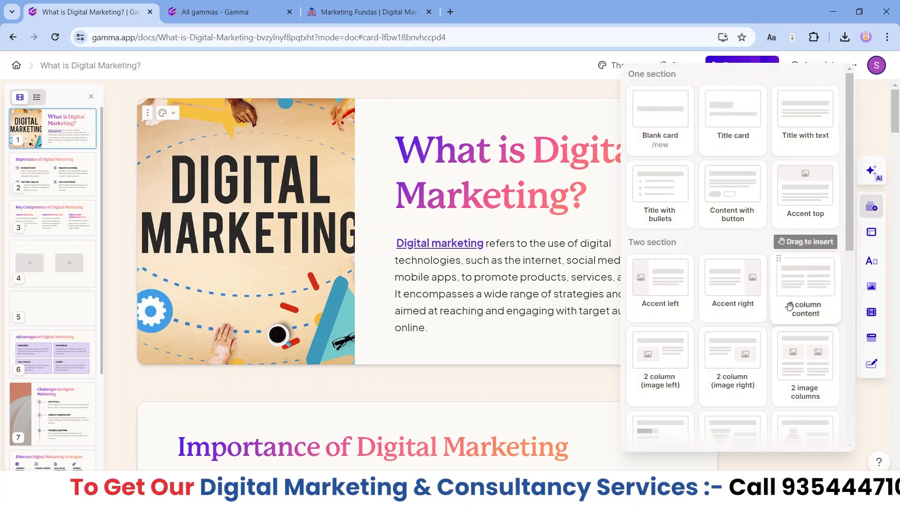
{"action": "left_click_drag", "start_coordinate": [853, 186], "coordinate": [865, 390]}
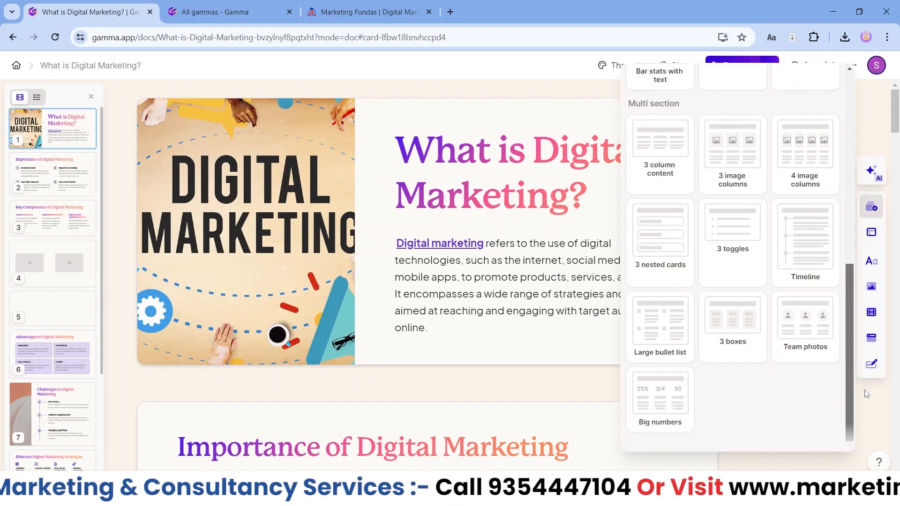
{"action": "left_click_drag", "start_coordinate": [805, 239], "coordinate": [400, 380]}
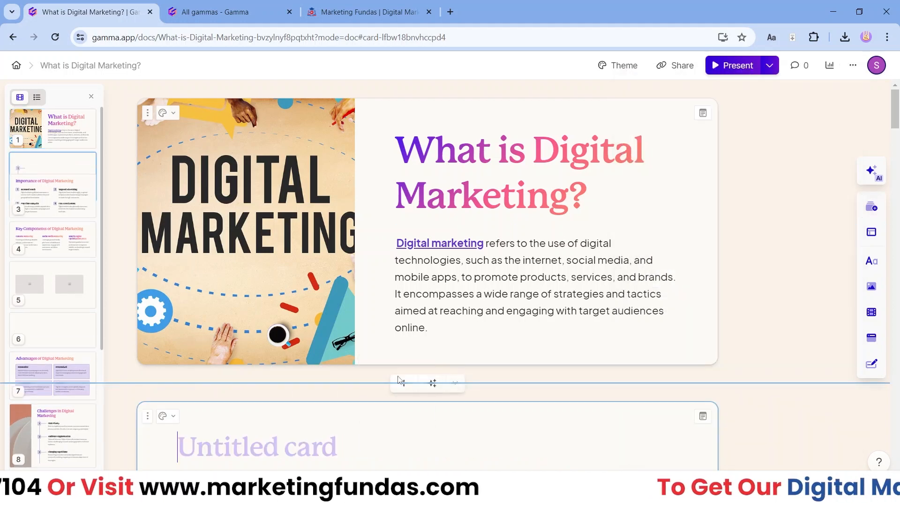
{"action": "scroll", "coordinate": [394, 307], "scroll_direction": "down", "scroll_amount": 4}
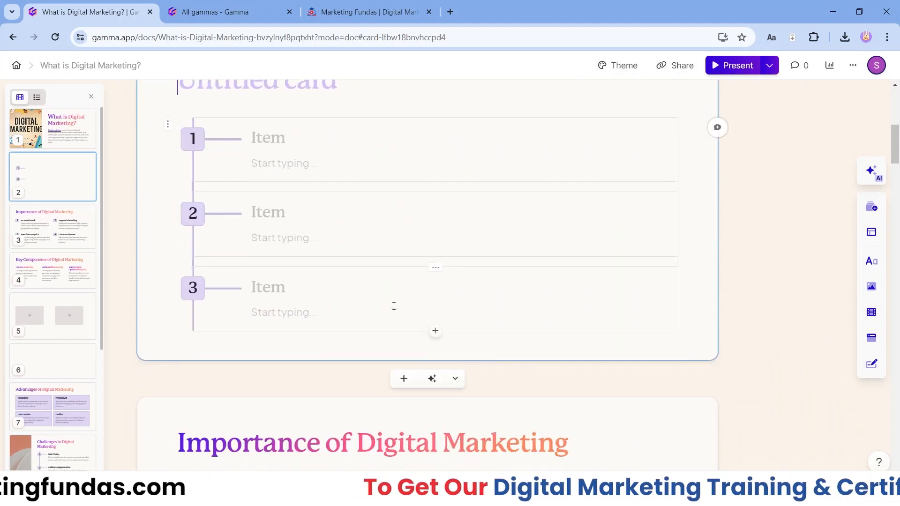
- Delete the untitled timeline card below the "What is Digital Marketing?" card
{"action": "scroll", "coordinate": [394, 307], "scroll_direction": "up", "scroll_amount": 4}
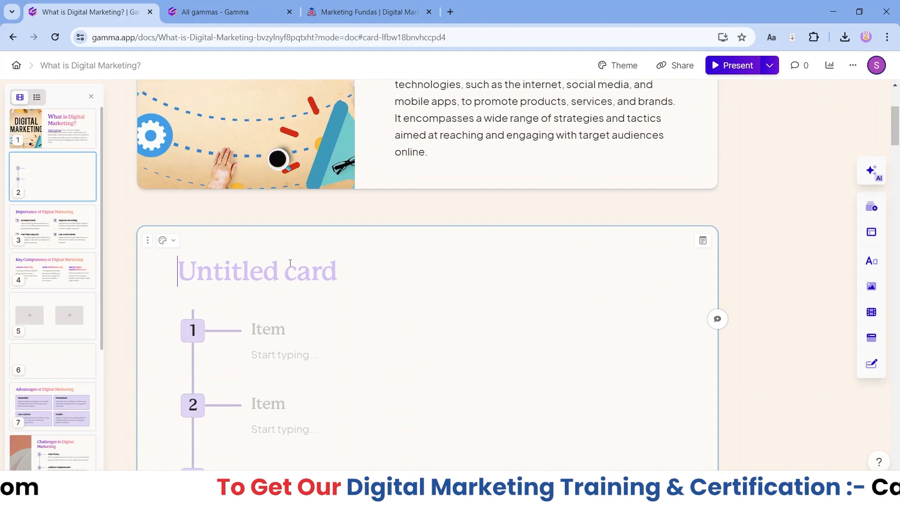
{"action": "left_click", "coordinate": [148, 240]}
{"action": "left_click", "coordinate": [184, 217]}
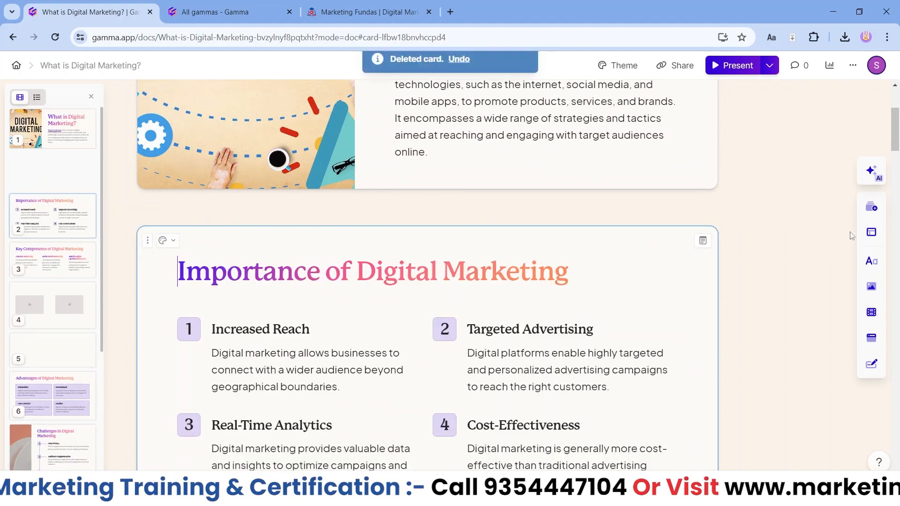
- Look through the available column and smart layouts, and close the list without inserting one
{"action": "left_click", "coordinate": [867, 236]}
{"action": "left_click_drag", "start_coordinate": [846, 176], "coordinate": [851, 216]}
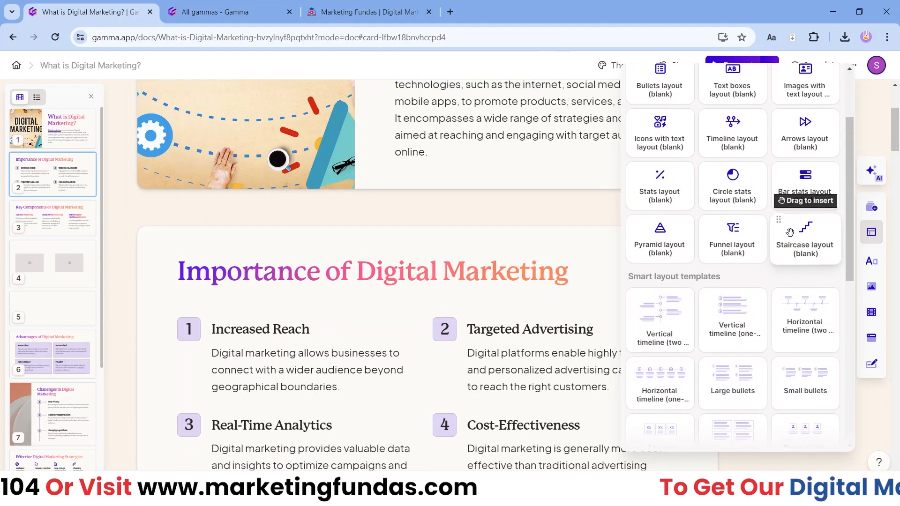
{"action": "left_click", "coordinate": [333, 350]}
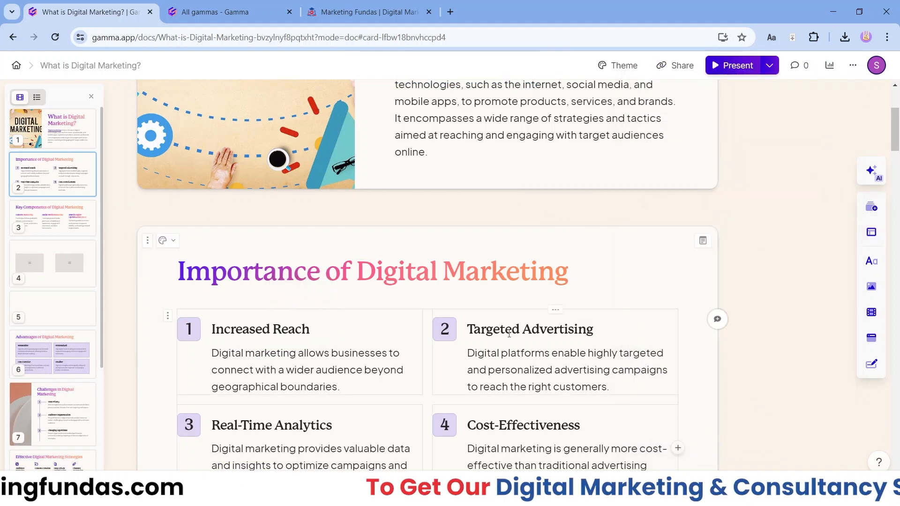
- Go to the "Challenges in Digital Marketing" card and open the layout options
{"action": "scroll", "coordinate": [509, 334], "scroll_direction": "down", "scroll_amount": 1}
{"action": "scroll", "coordinate": [531, 327], "scroll_direction": "down", "scroll_amount": 3}
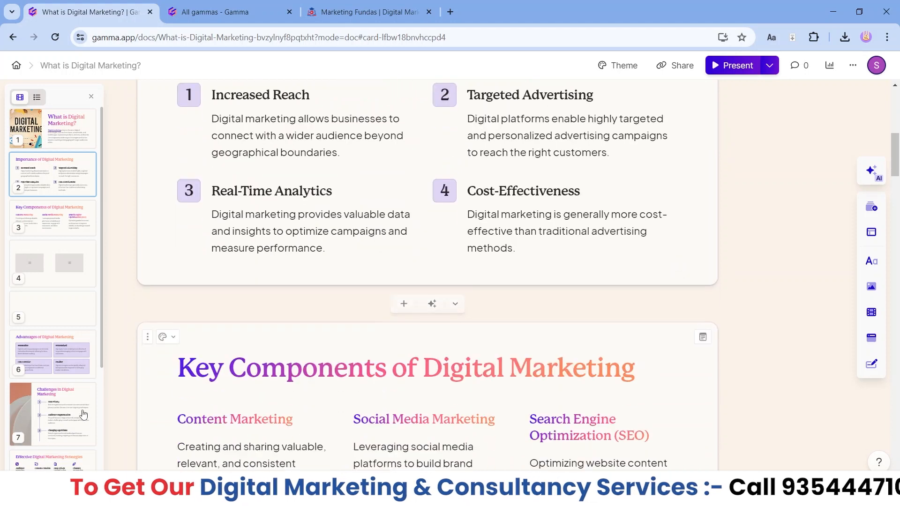
{"action": "left_click", "coordinate": [47, 419]}
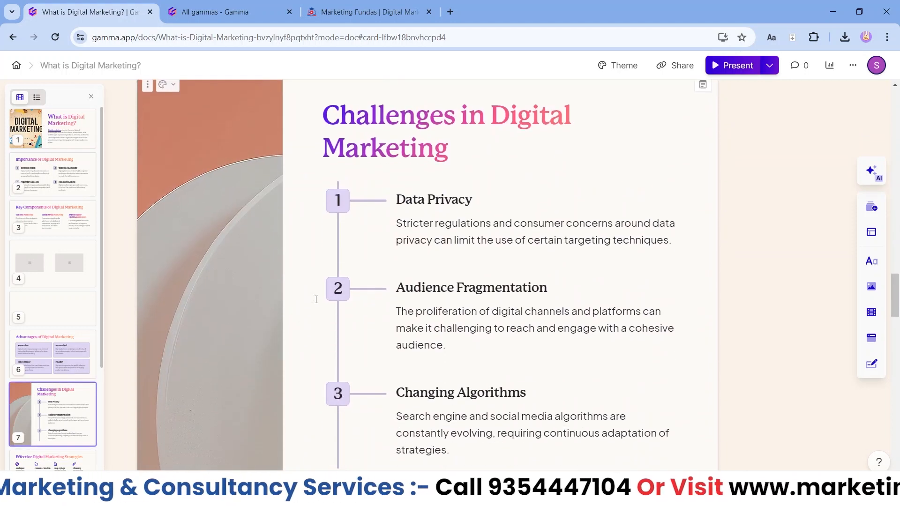
{"action": "scroll", "coordinate": [682, 234], "scroll_direction": "down", "scroll_amount": 2}
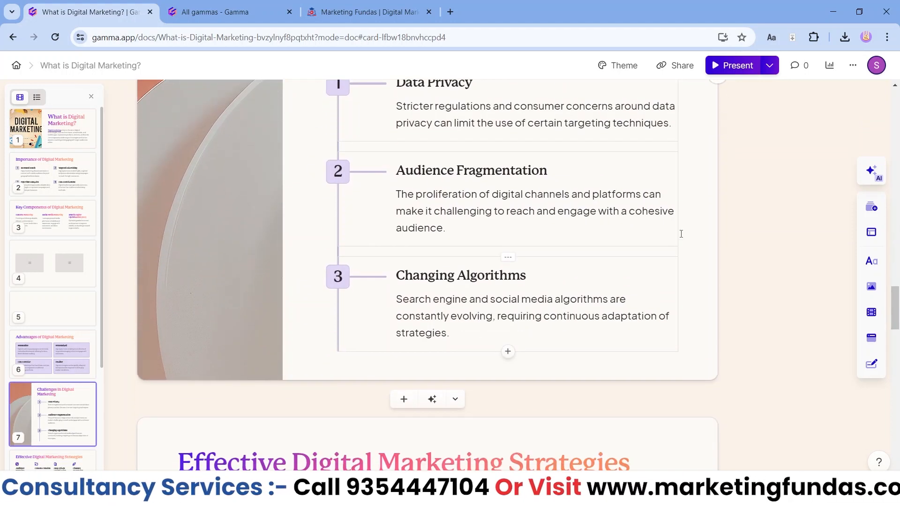
{"action": "left_click", "coordinate": [872, 232]}
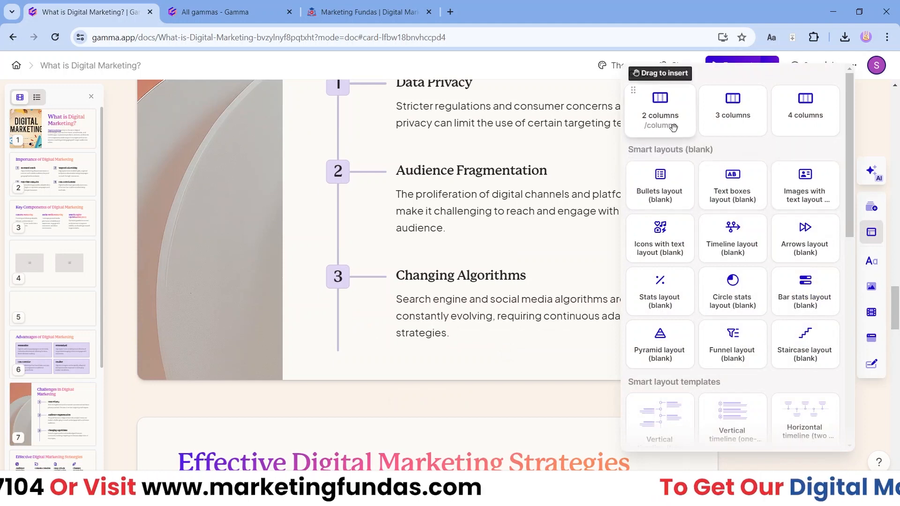